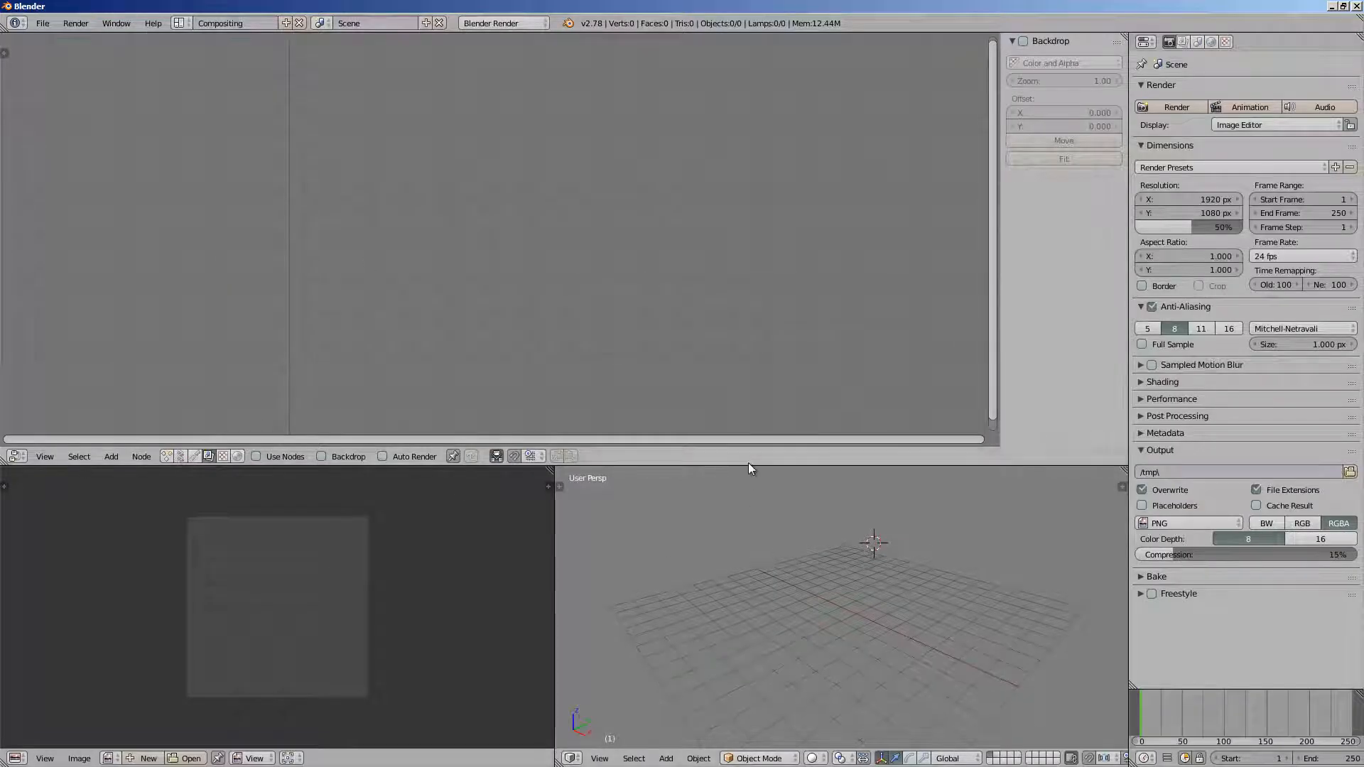
- Enlarge the 3D view, add a cube mesh and raise it along the Z axis above the grid
{"action": "left_click_drag", "start_coordinate": [749, 466], "coordinate": [749, 298]}
{"action": "key", "text": "shift+a"}
{"action": "mouse_move", "coordinate": [807, 432]}
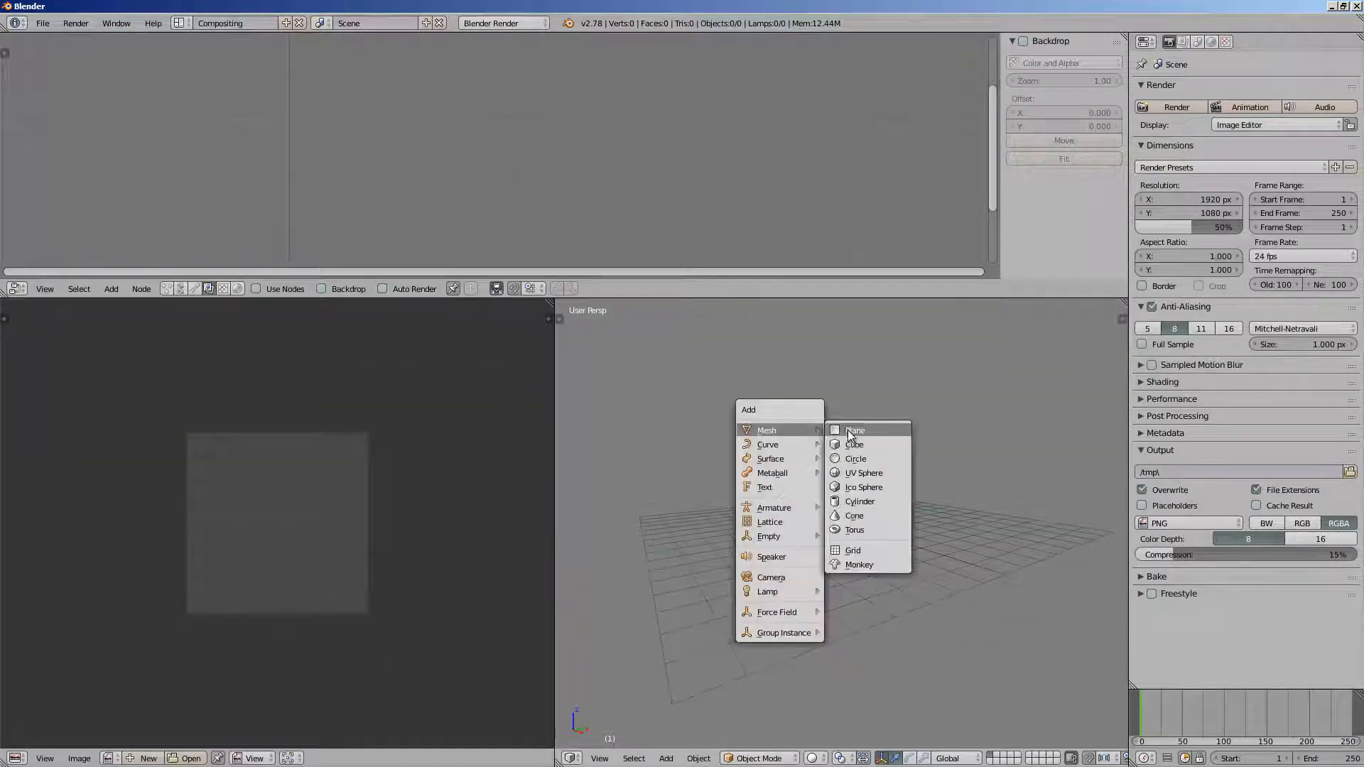
{"action": "left_click", "coordinate": [858, 439]}
{"action": "middle_click_drag", "start_coordinate": [852, 458], "coordinate": [821, 475]}
{"action": "key", "text": "g"}
{"action": "key", "text": "z"}
{"action": "left_click", "coordinate": [1002, 331]}
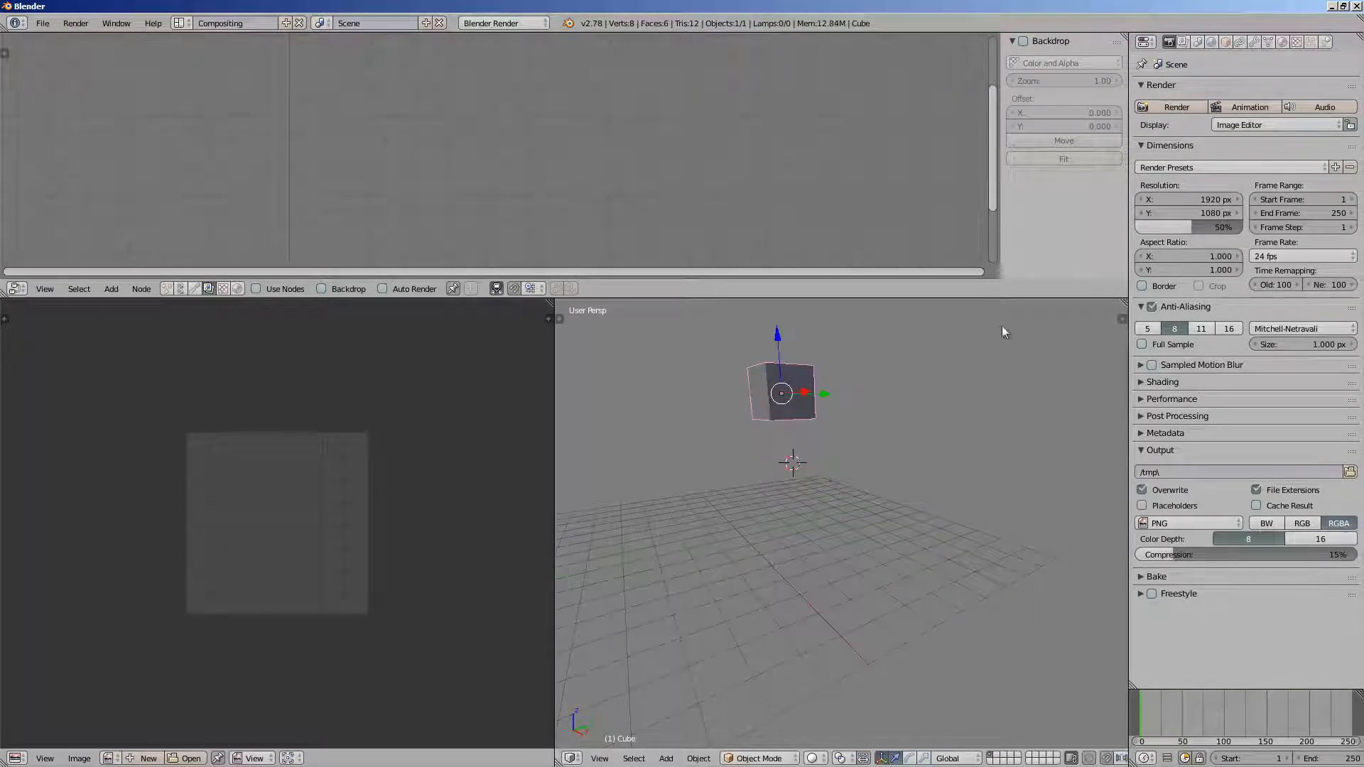
- Create a new particle system on the cube and play the animation to preview its emission
{"action": "left_click", "coordinate": [1310, 43]}
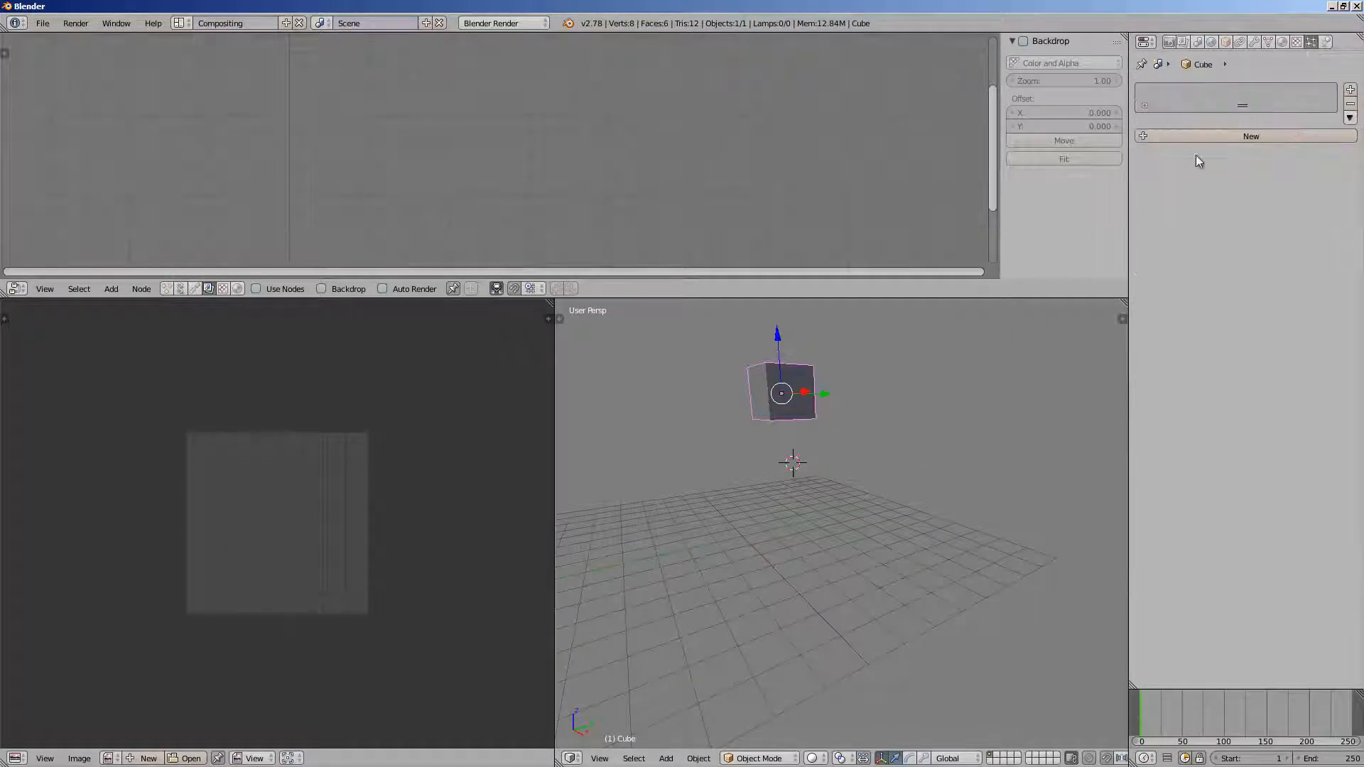
{"action": "left_click", "coordinate": [1220, 133]}
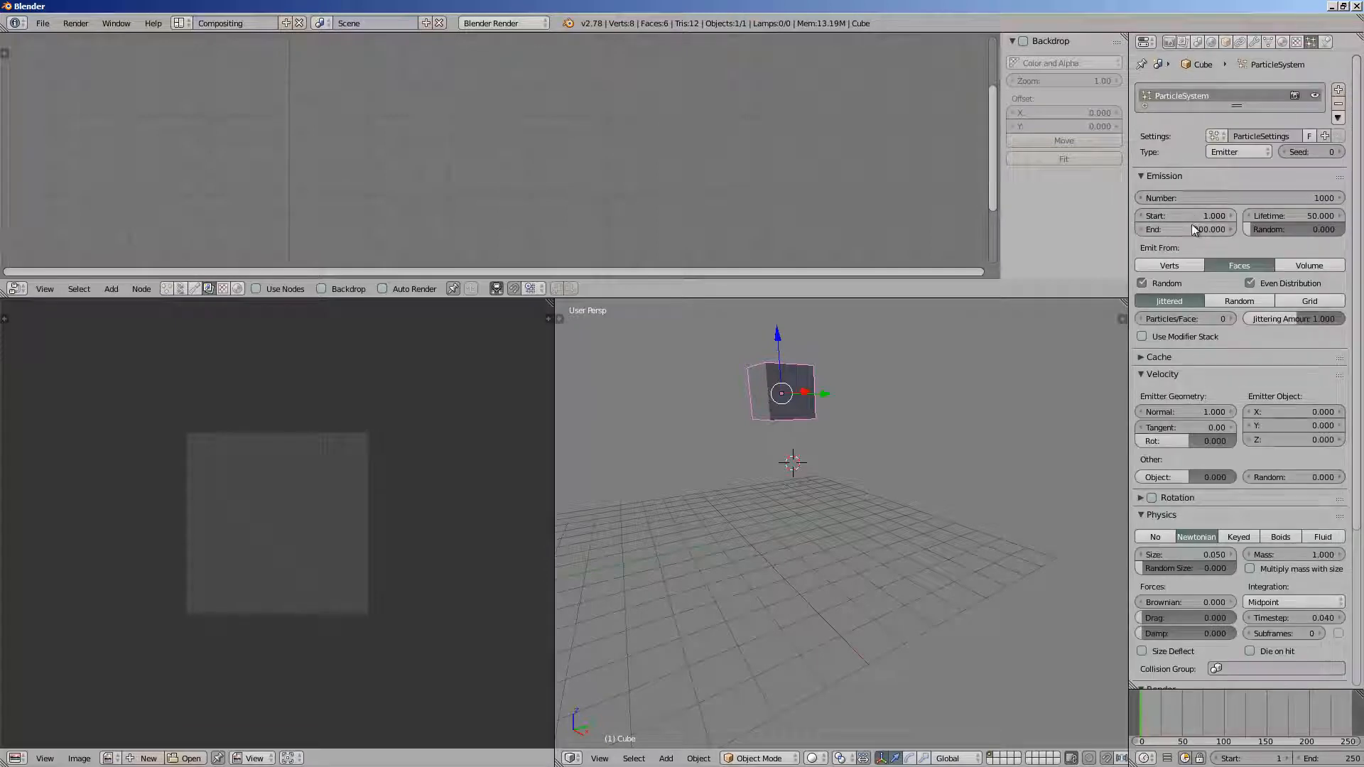
{"action": "middle_click_drag", "start_coordinate": [917, 384], "coordinate": [892, 402]}
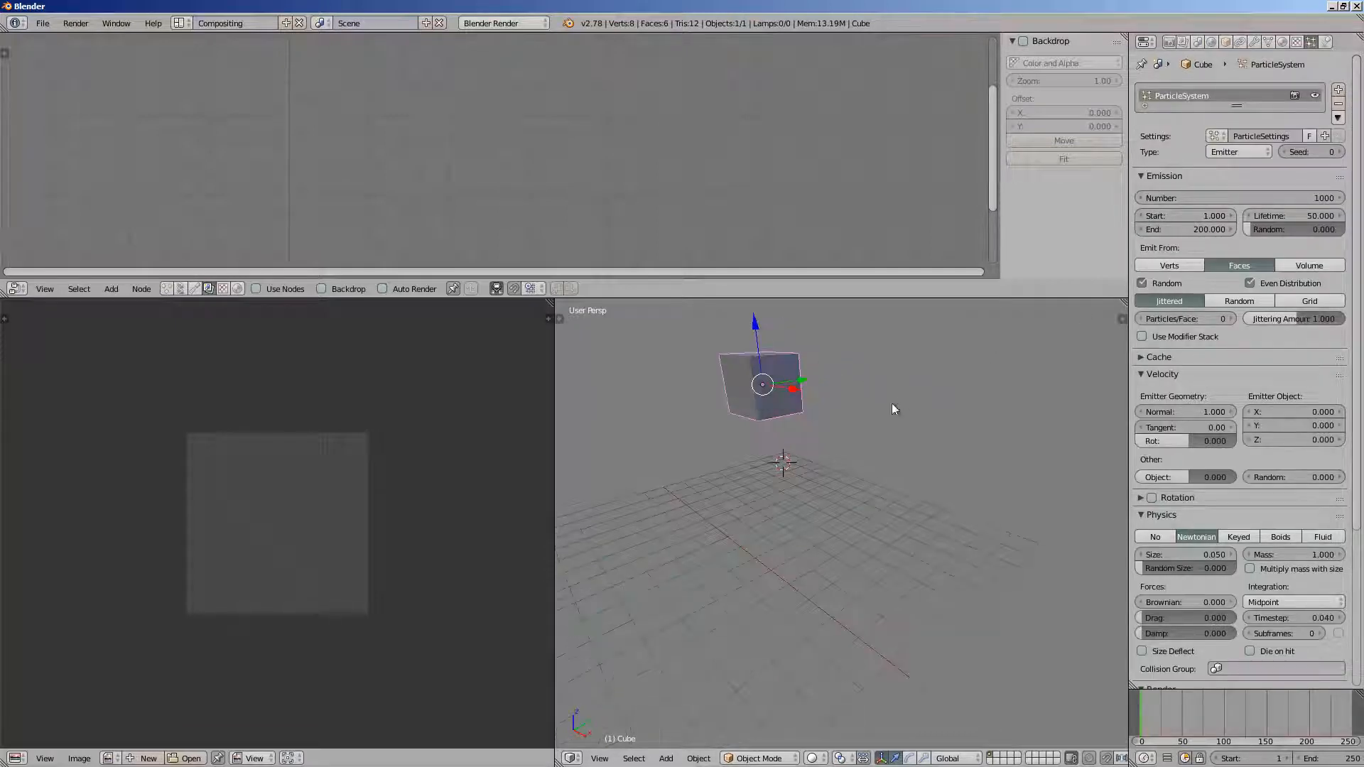
{"action": "key", "text": "alt+a"}
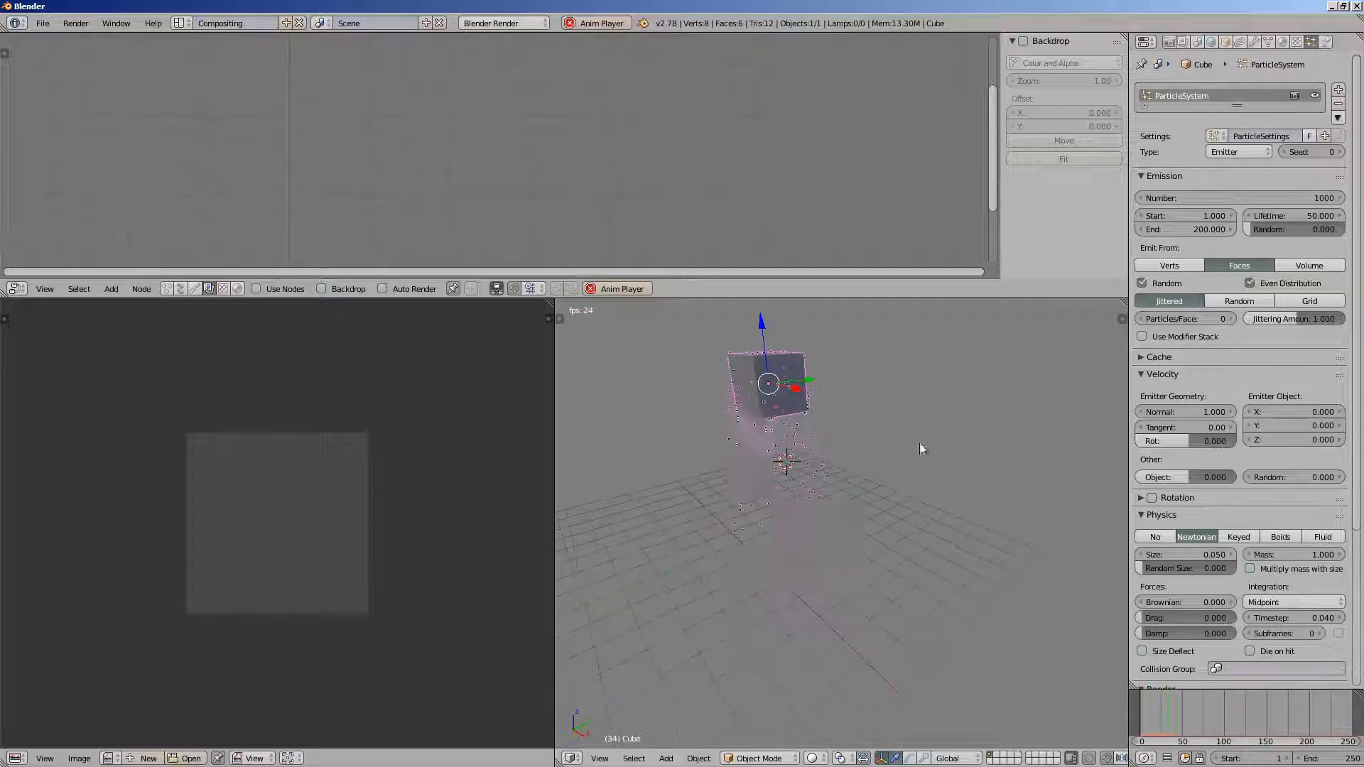
- Set the particles' normal velocity to 9.510, random velocity to 2.530 and emission distribution to Random, and stop playback
{"action": "left_click_drag", "start_coordinate": [1201, 413], "coordinate": [1237, 410]}
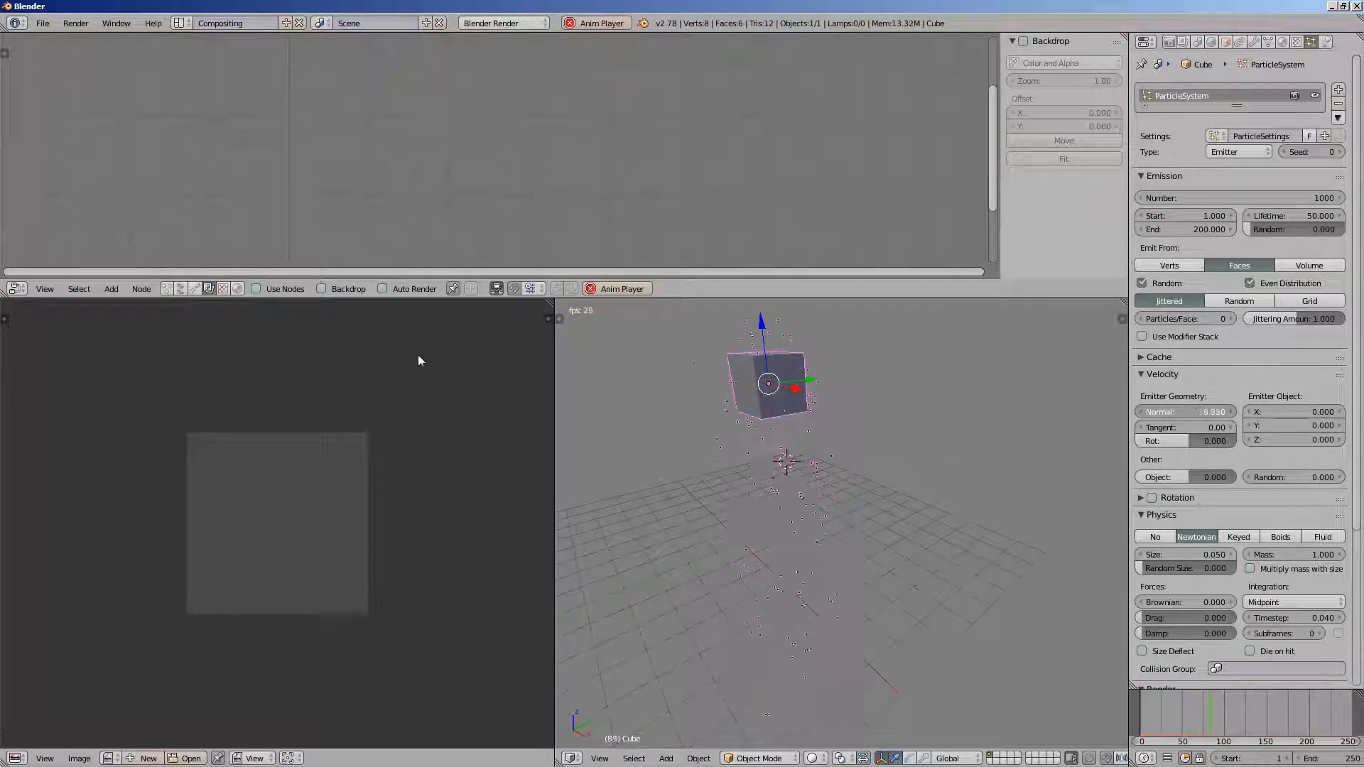
{"action": "middle_click_drag", "start_coordinate": [884, 417], "coordinate": [945, 447]}
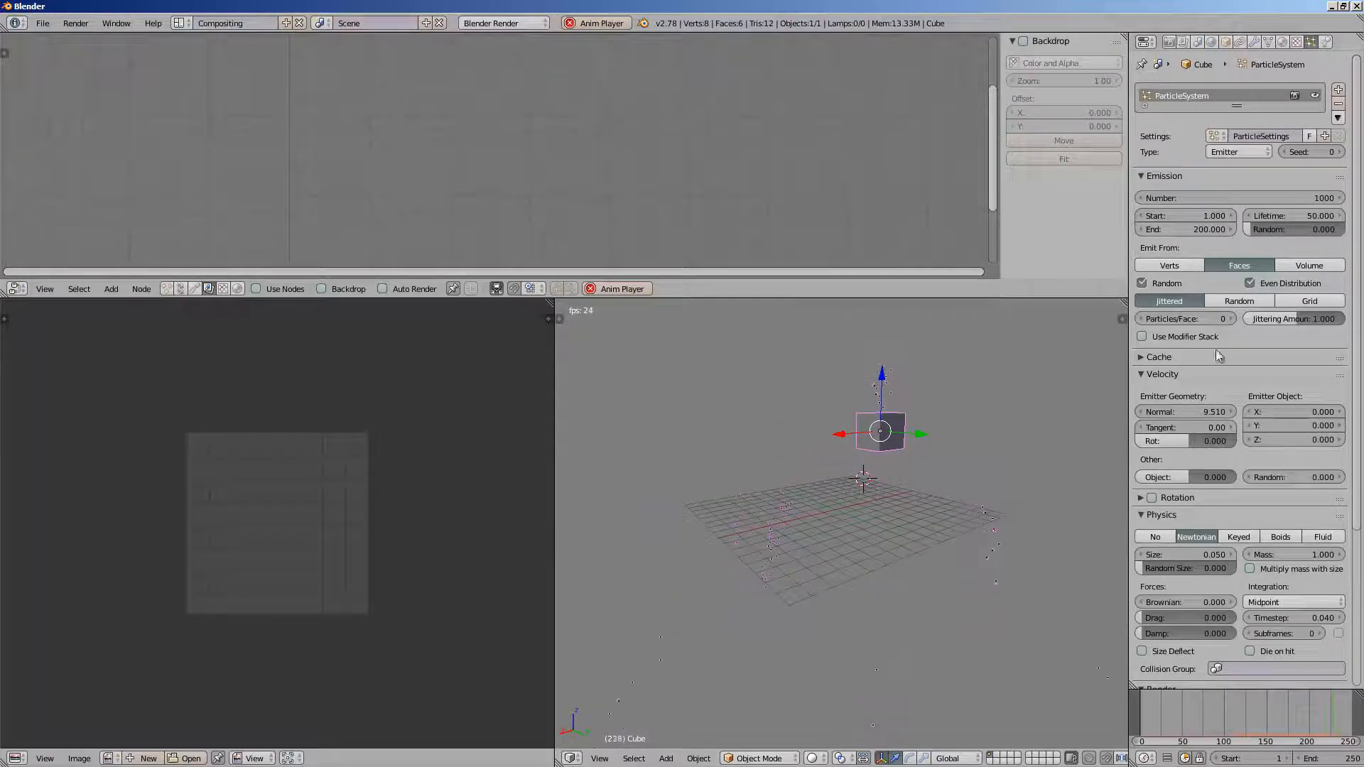
{"action": "left_click", "coordinate": [1238, 302]}
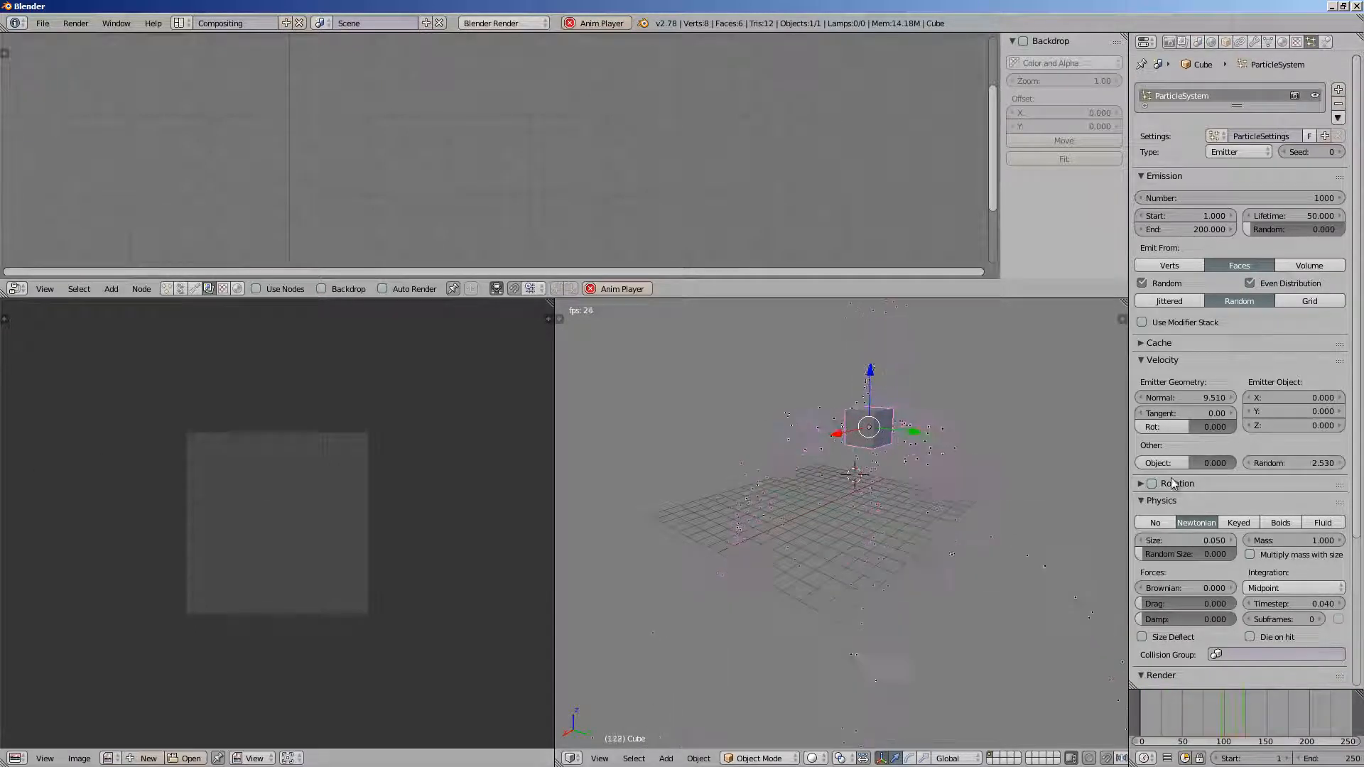
{"action": "middle_click_drag", "start_coordinate": [816, 463], "coordinate": [640, 405], "text": "shift"}
{"action": "key", "text": "Escape"}
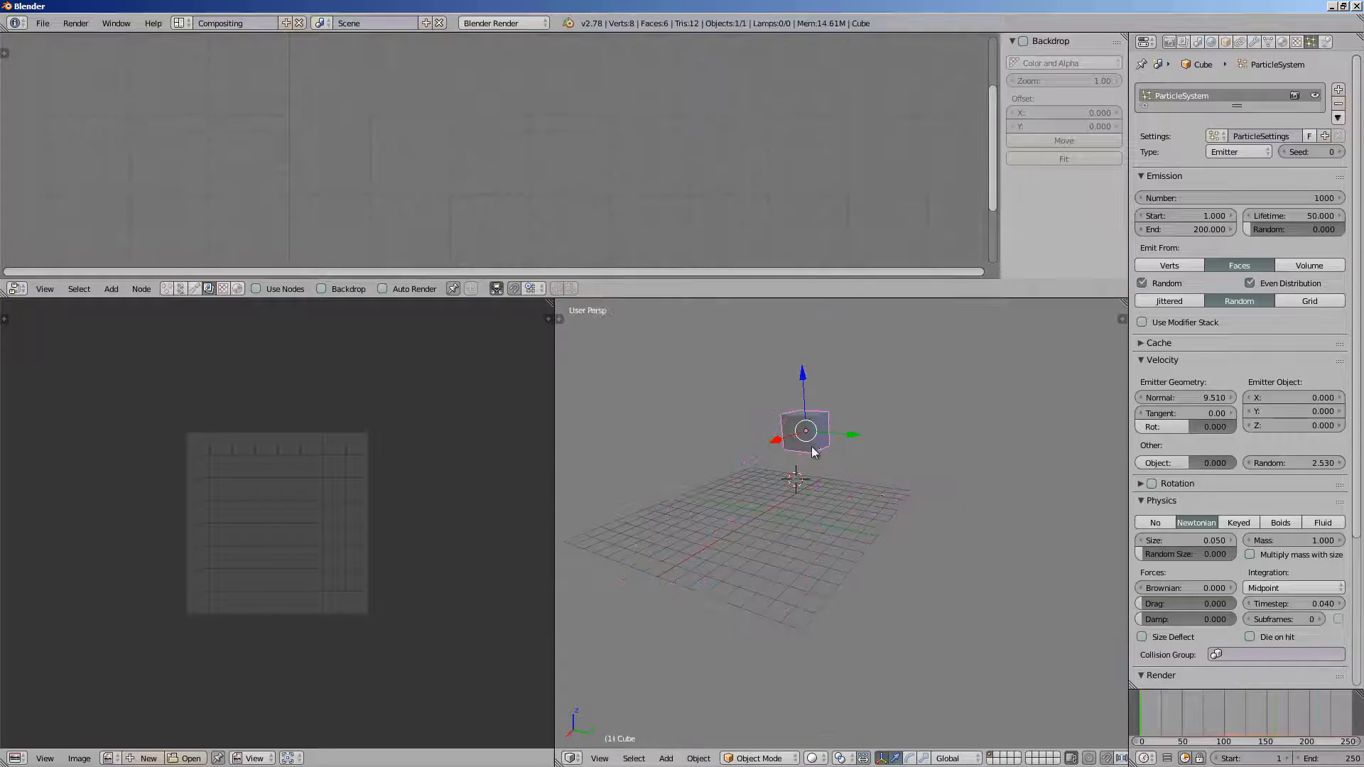
- Extend the 3D view over the image editor, and create a new Animation Nodes tree in an enlarged node editor
{"action": "left_click_drag", "start_coordinate": [555, 305], "coordinate": [284, 440]}
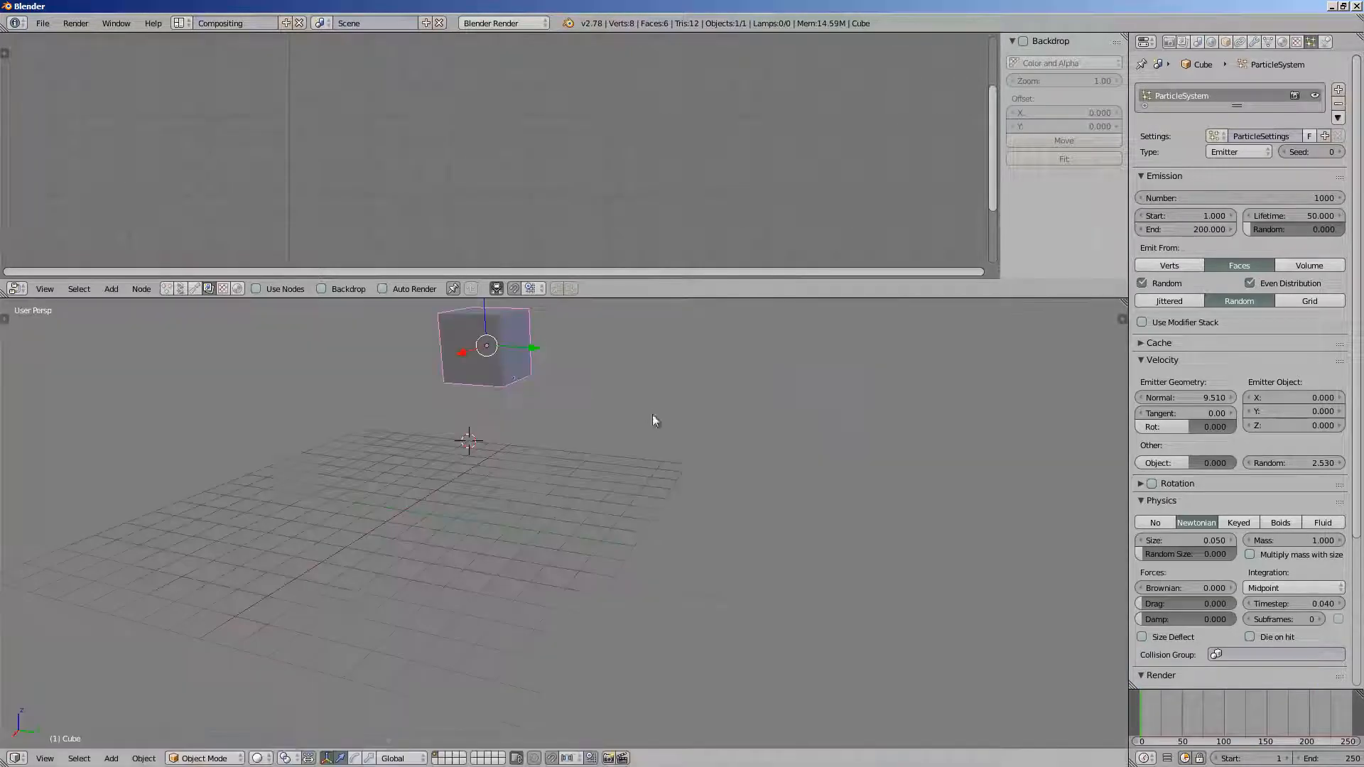
{"action": "left_click", "coordinate": [168, 288]}
{"action": "left_click", "coordinate": [300, 291]}
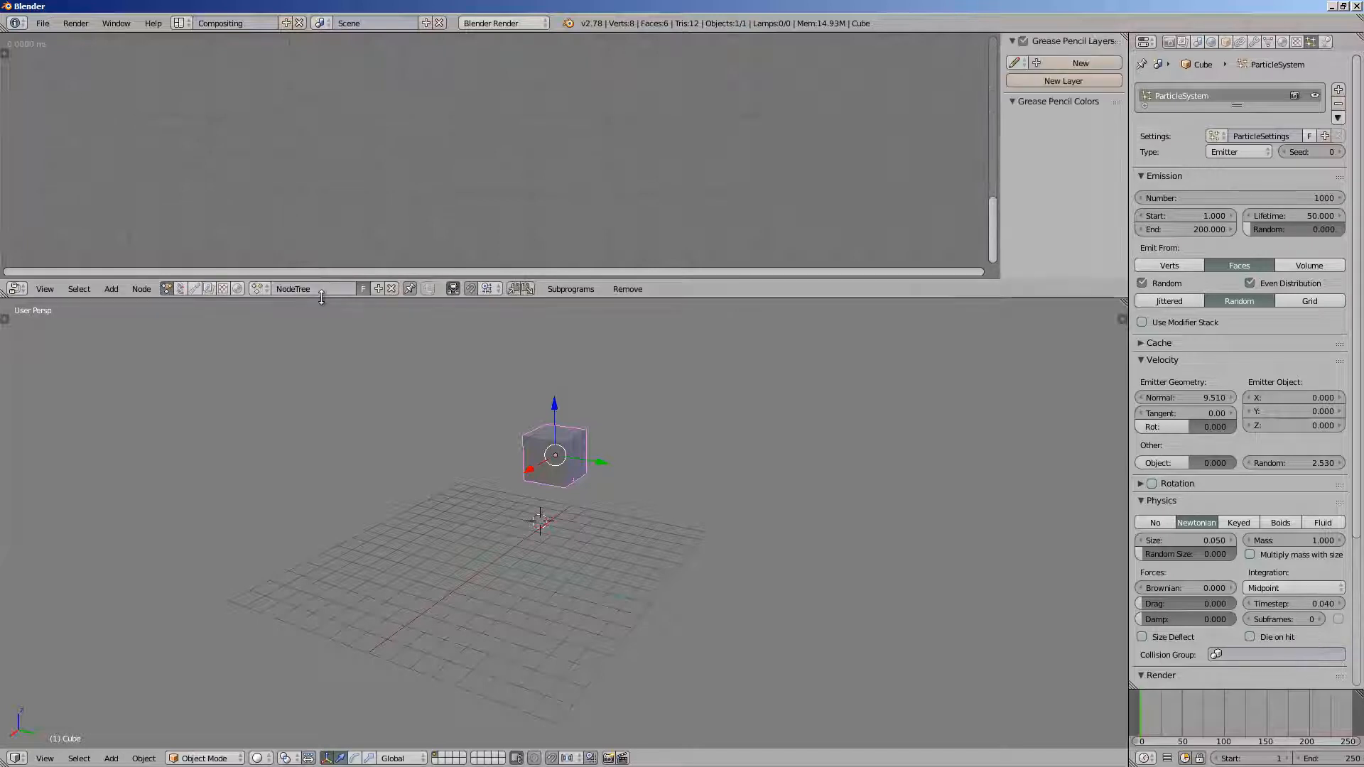
{"action": "left_click_drag", "start_coordinate": [321, 295], "coordinate": [320, 395]}
- Add a Particle Systems from Object node with the cube as its source object
{"action": "key", "text": "shift+a"}
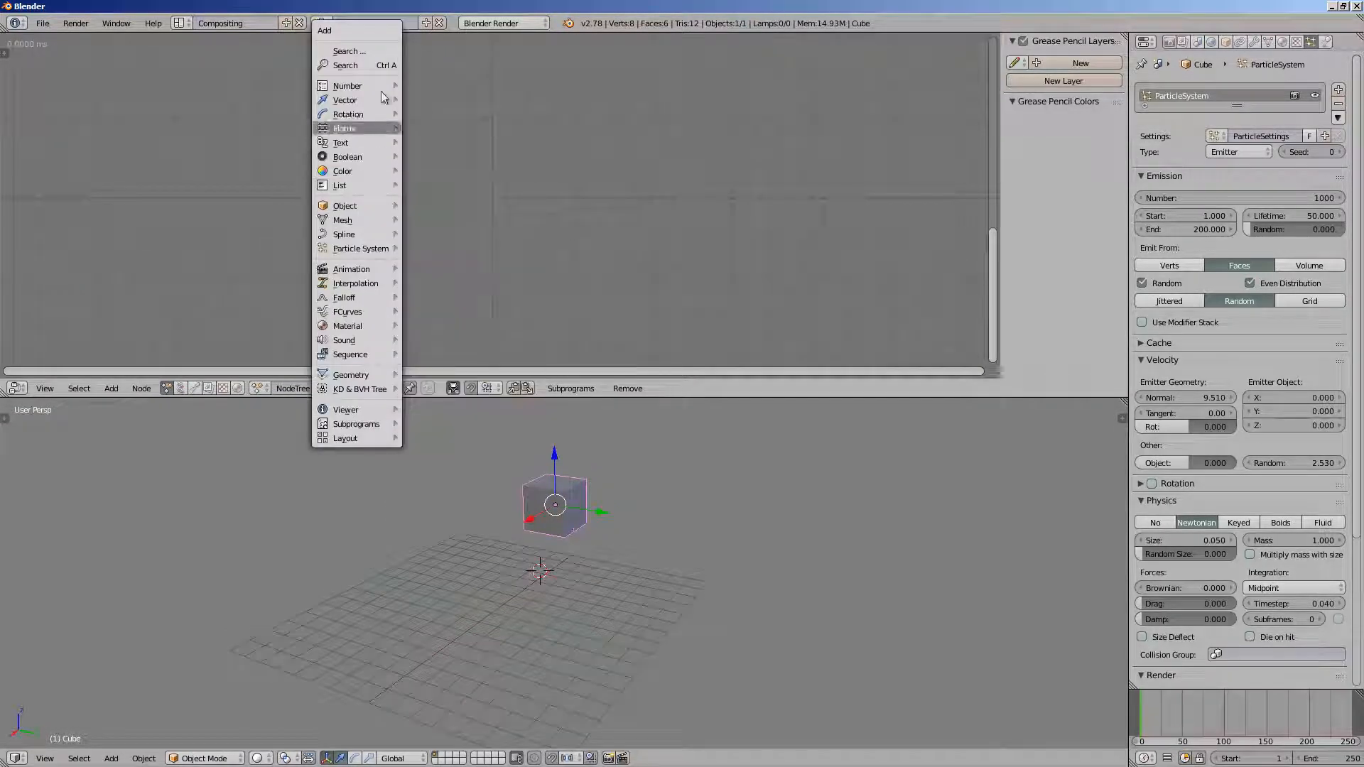
{"action": "left_click", "coordinate": [381, 64]}
{"action": "type", "text": "particl"}
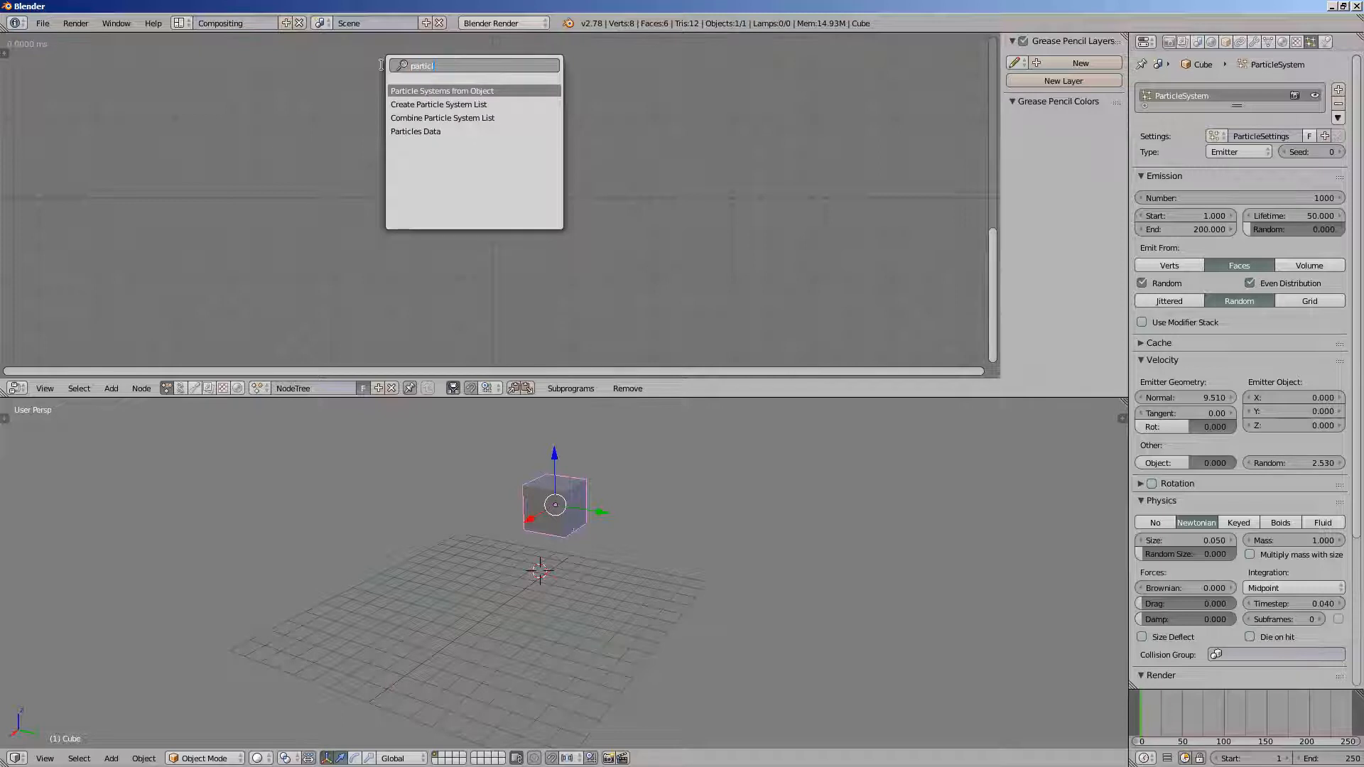
{"action": "key", "text": "Down"}
{"action": "key", "text": "Up"}
{"action": "key", "text": "Return"}
{"action": "left_click", "coordinate": [304, 204]}
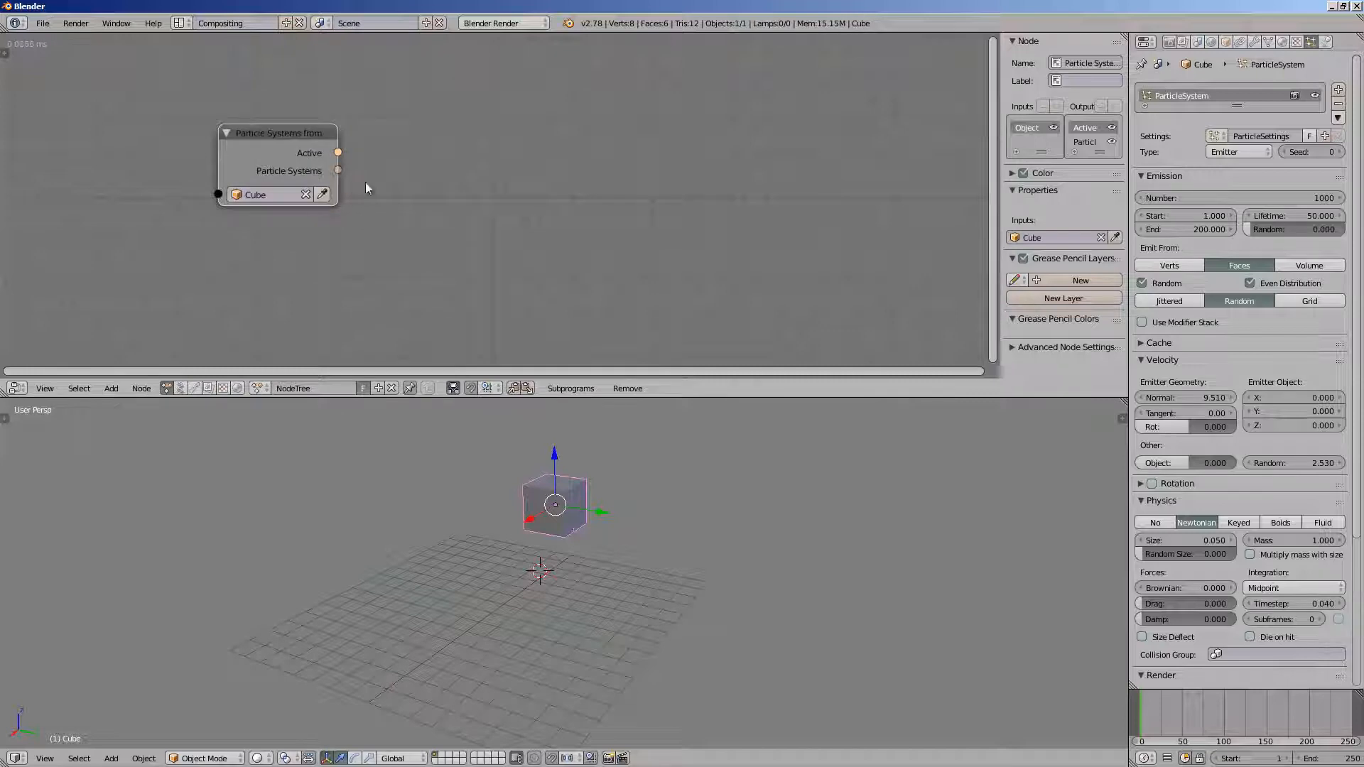
- Add a Particles Data node and link the Particle Systems output of the existing node into it
{"action": "scroll", "coordinate": [462, 168], "scroll_direction": "up", "scroll_amount": 2}
{"action": "key", "text": "shift+a"}
{"action": "left_click", "coordinate": [462, 169]}
{"action": "type", "text": "pa"}
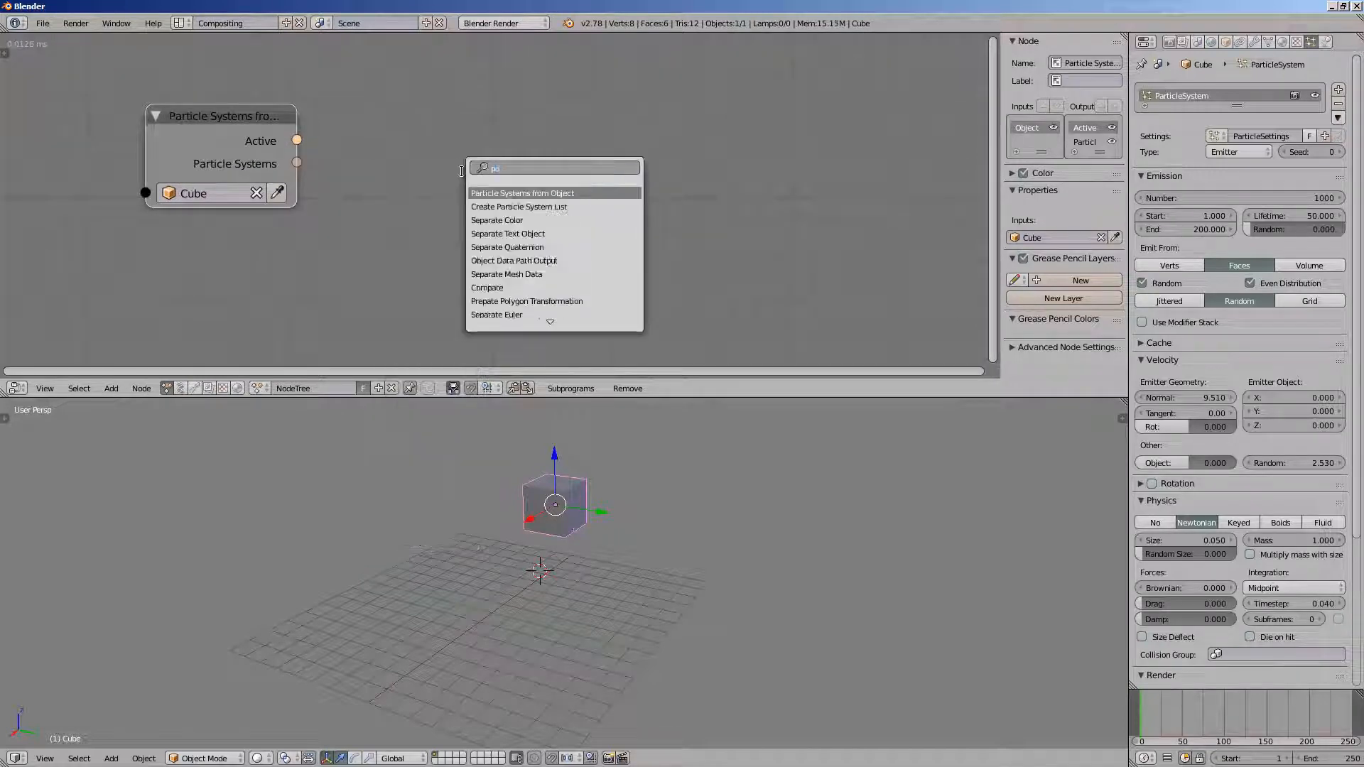
{"action": "type", "text": "rticl"}
{"action": "key", "text": "Down"}
{"action": "key", "text": "Down"}
{"action": "key", "text": "Down"}
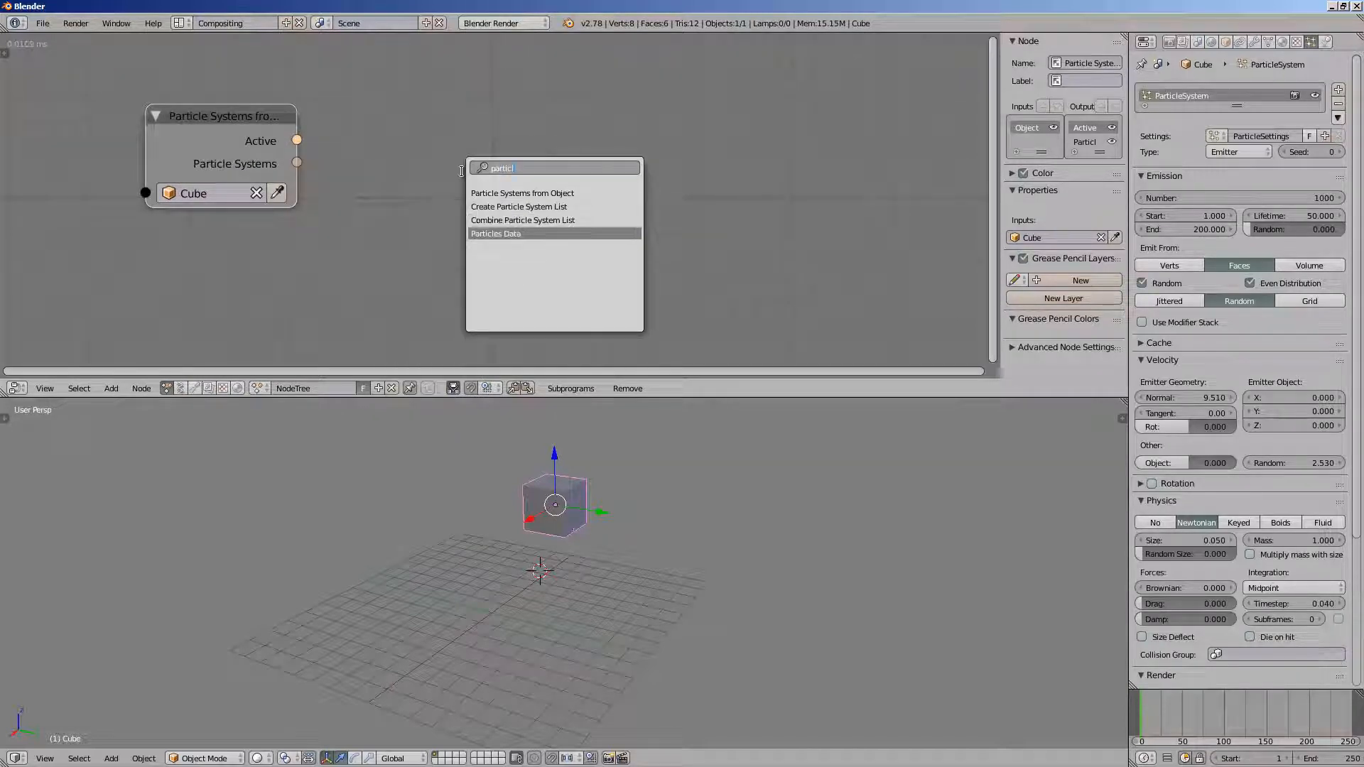
{"action": "key", "text": "Return"}
{"action": "left_click", "coordinate": [422, 146]}
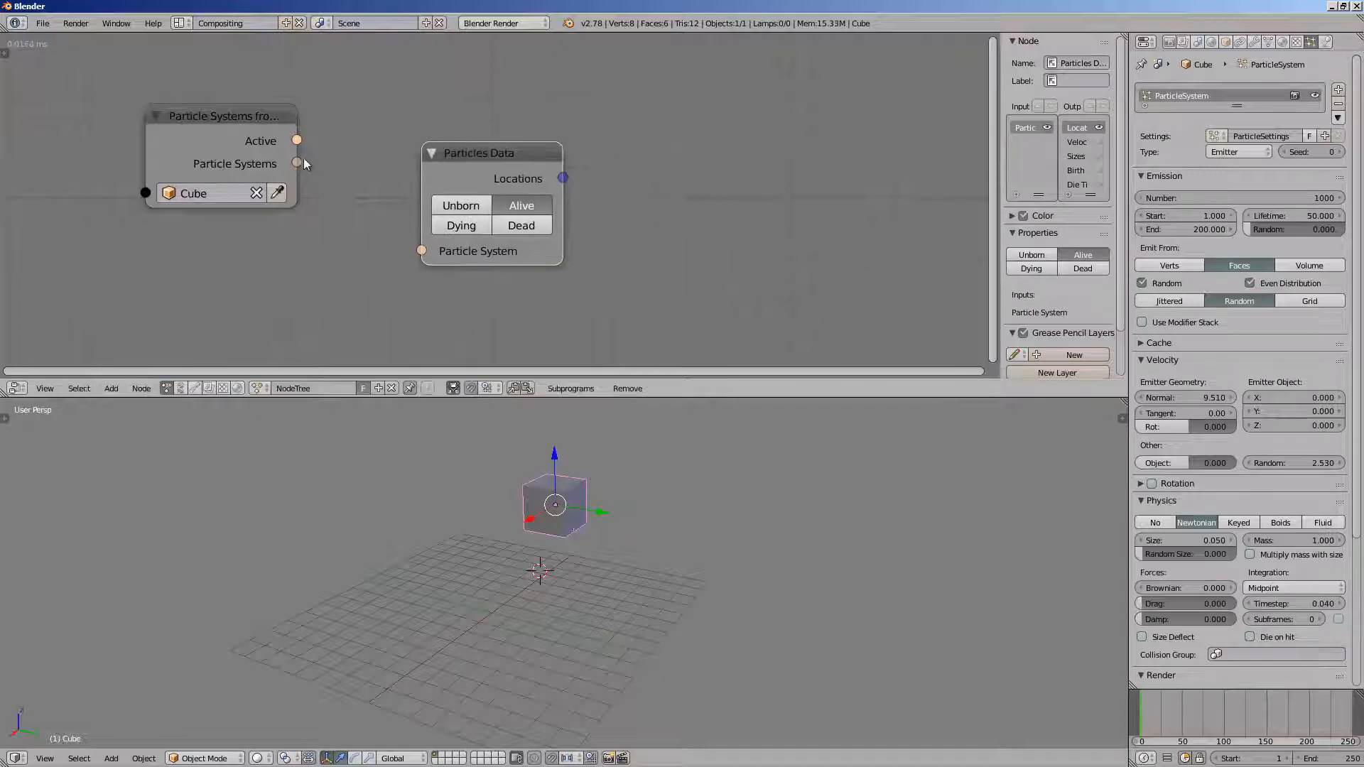
{"action": "left_click_drag", "start_coordinate": [302, 161], "coordinate": [424, 251]}
{"action": "left_click_drag", "start_coordinate": [261, 166], "coordinate": [298, 191]}
- Rename the cube object as Emitter and briefly play back the animation
{"action": "scroll", "coordinate": [569, 464], "scroll_direction": "up", "scroll_amount": 2}
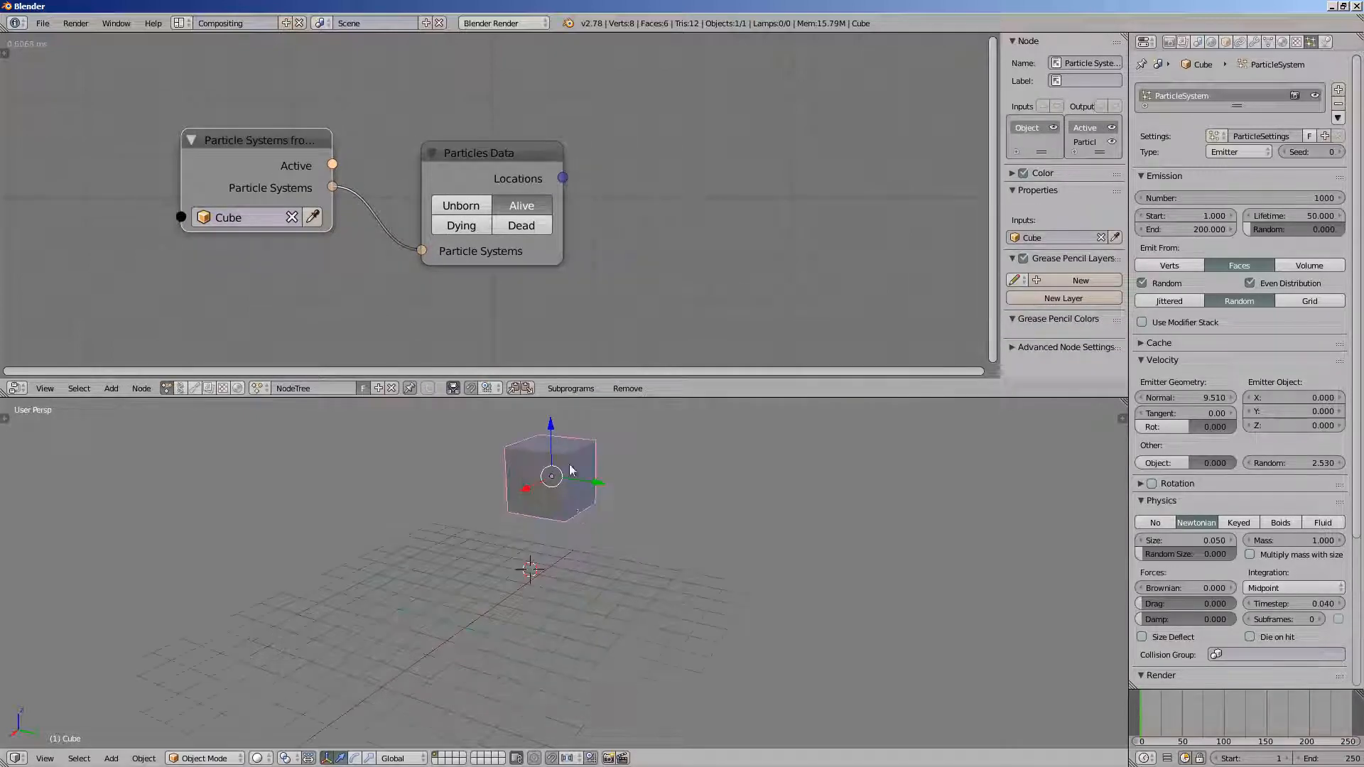
{"action": "middle_click_drag", "start_coordinate": [570, 471], "coordinate": [577, 512], "text": "shift"}
{"action": "middle_click_drag", "start_coordinate": [578, 512], "coordinate": [564, 514]}
{"action": "left_click", "coordinate": [1226, 42]}
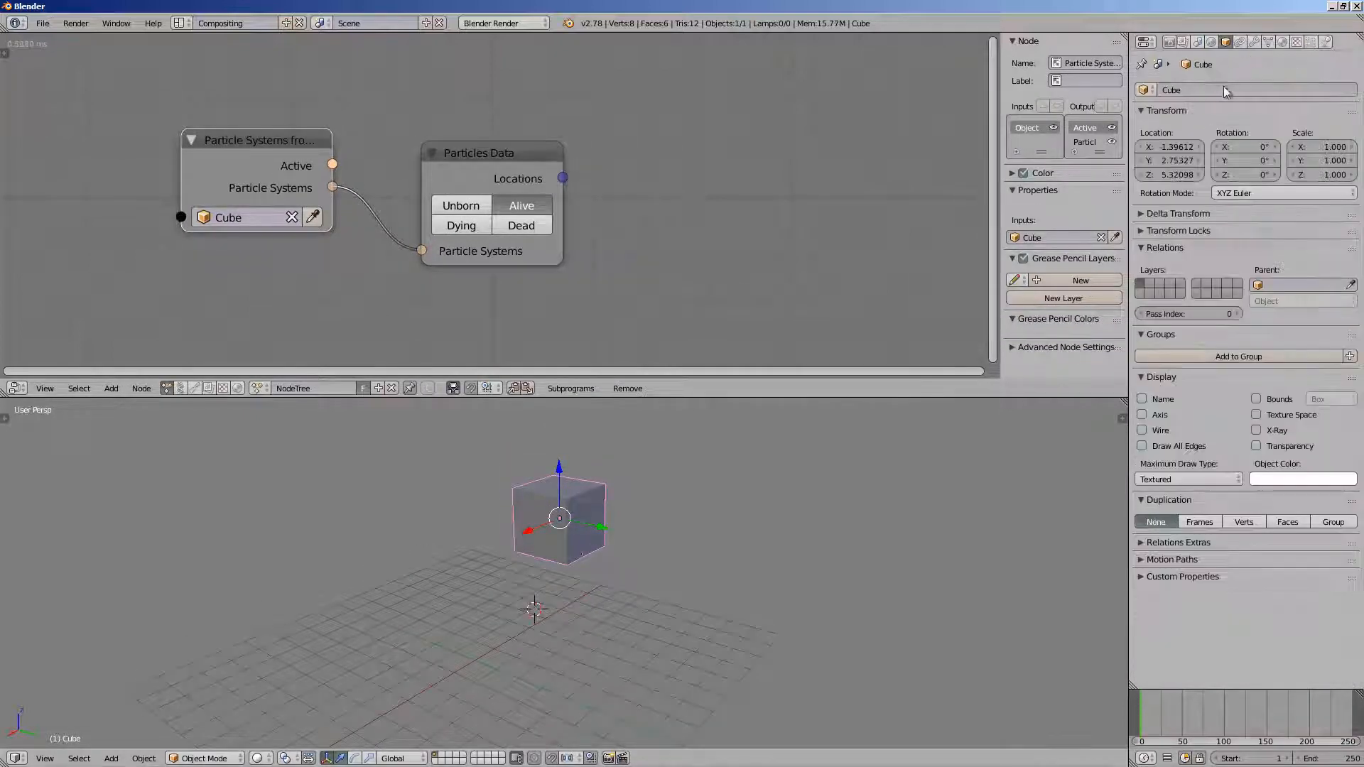
{"action": "left_click", "coordinate": [1222, 90]}
{"action": "type", "text": "Emitter"}
{"action": "key", "text": "Return"}
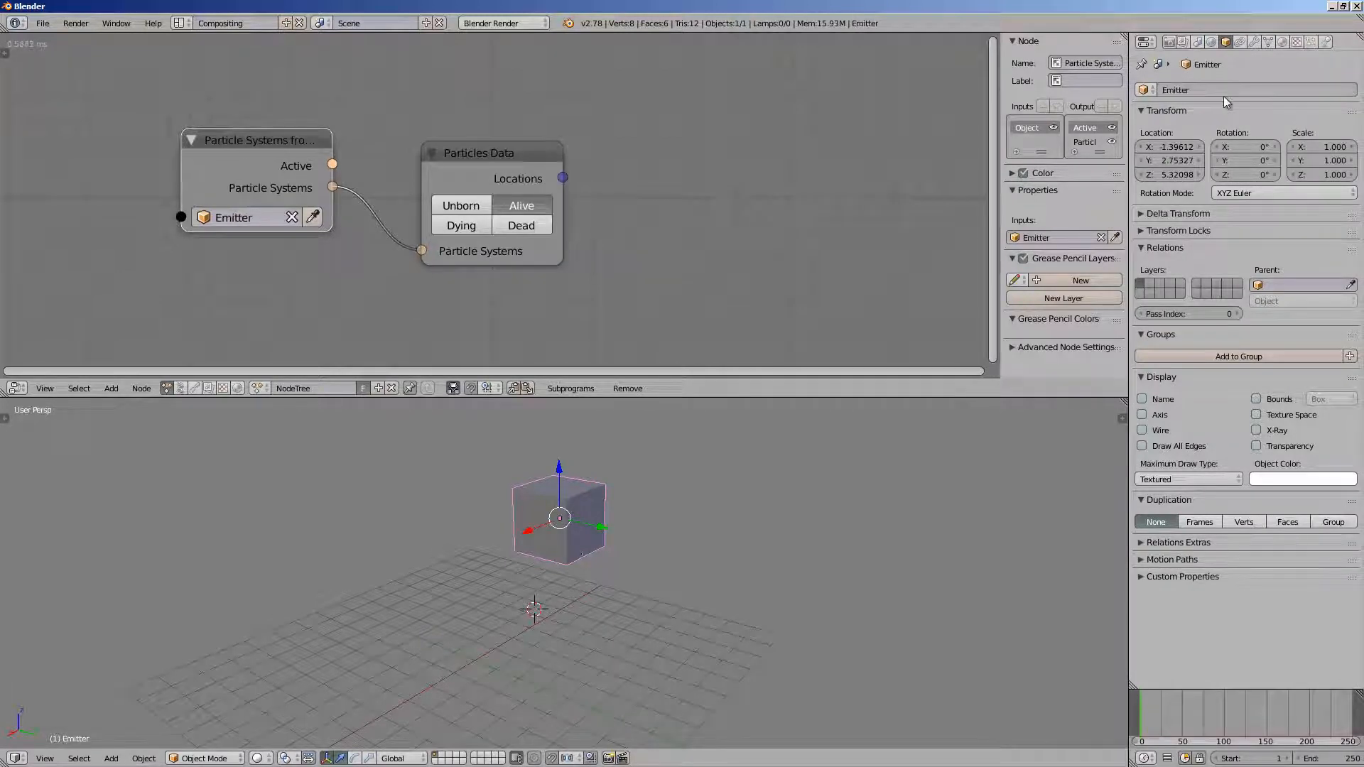
{"action": "key", "text": "alt+a"}
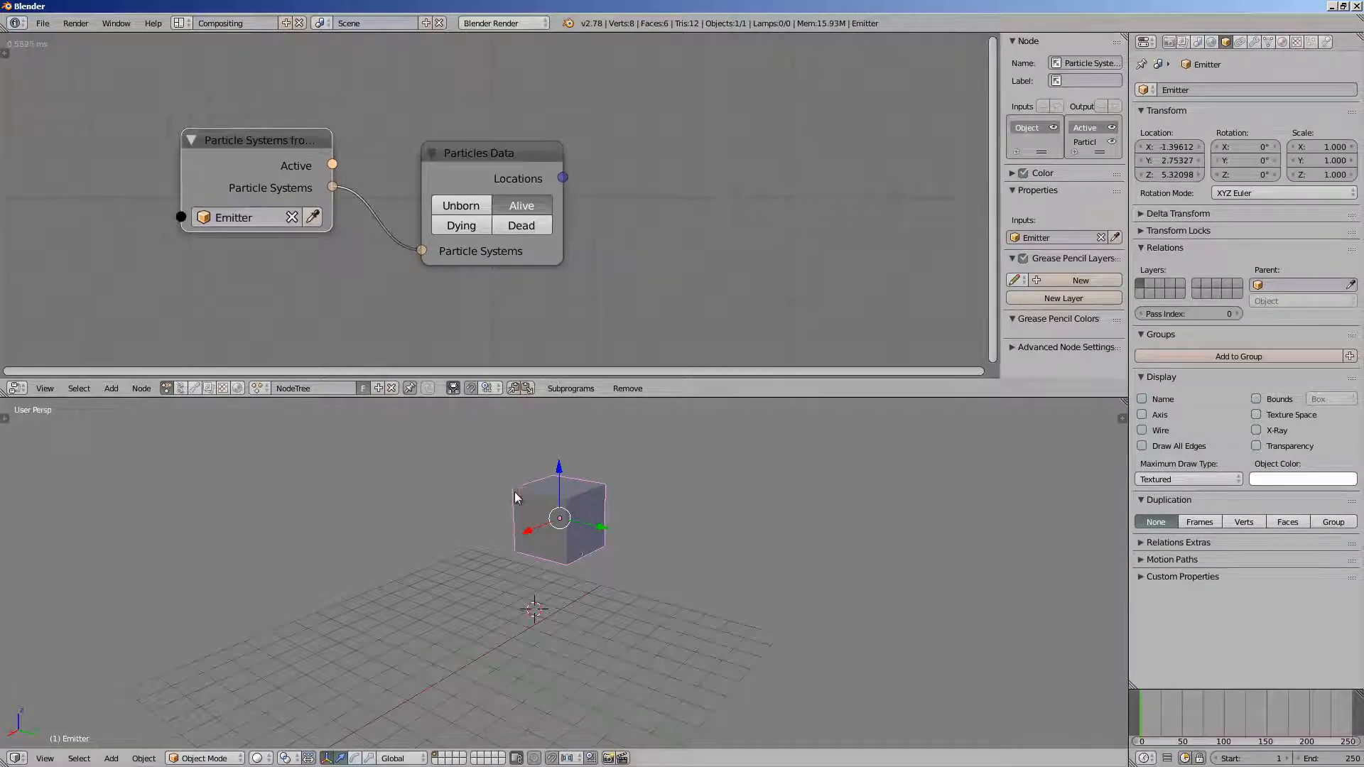
{"action": "key", "text": "Escape"}
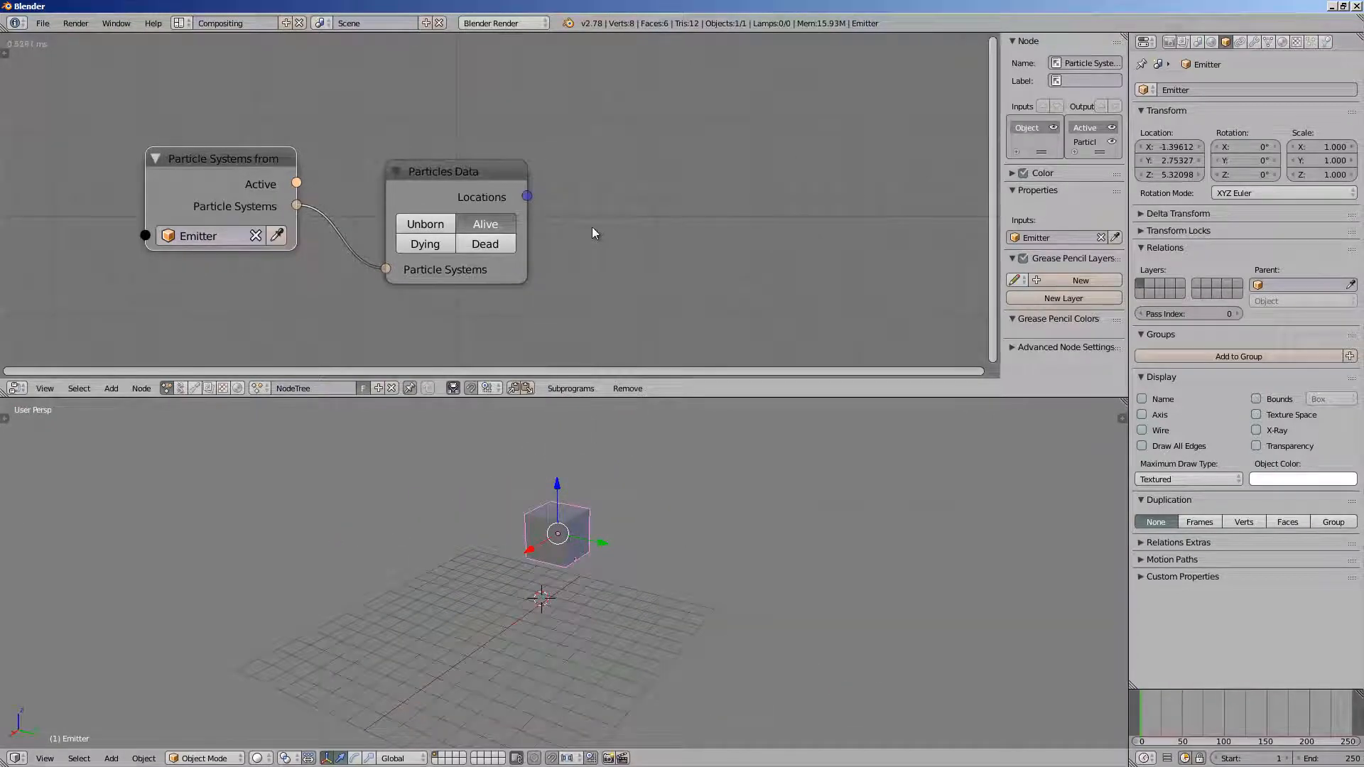
- Save the Blender file on the Desktop as AN_particle_instance_001.blend
{"action": "key", "text": "ctrl+s"}
{"action": "left_click", "coordinate": [80, 189]}
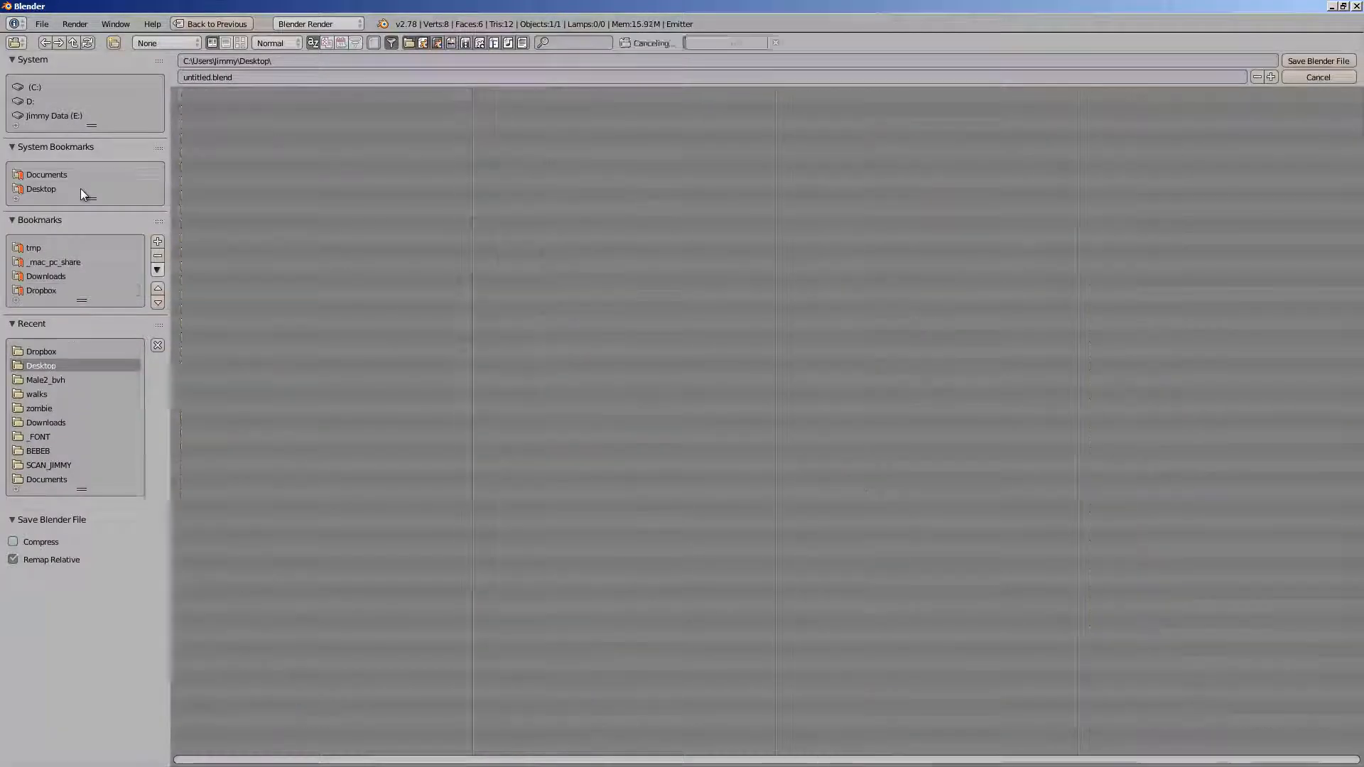
{"action": "left_click", "coordinate": [269, 75]}
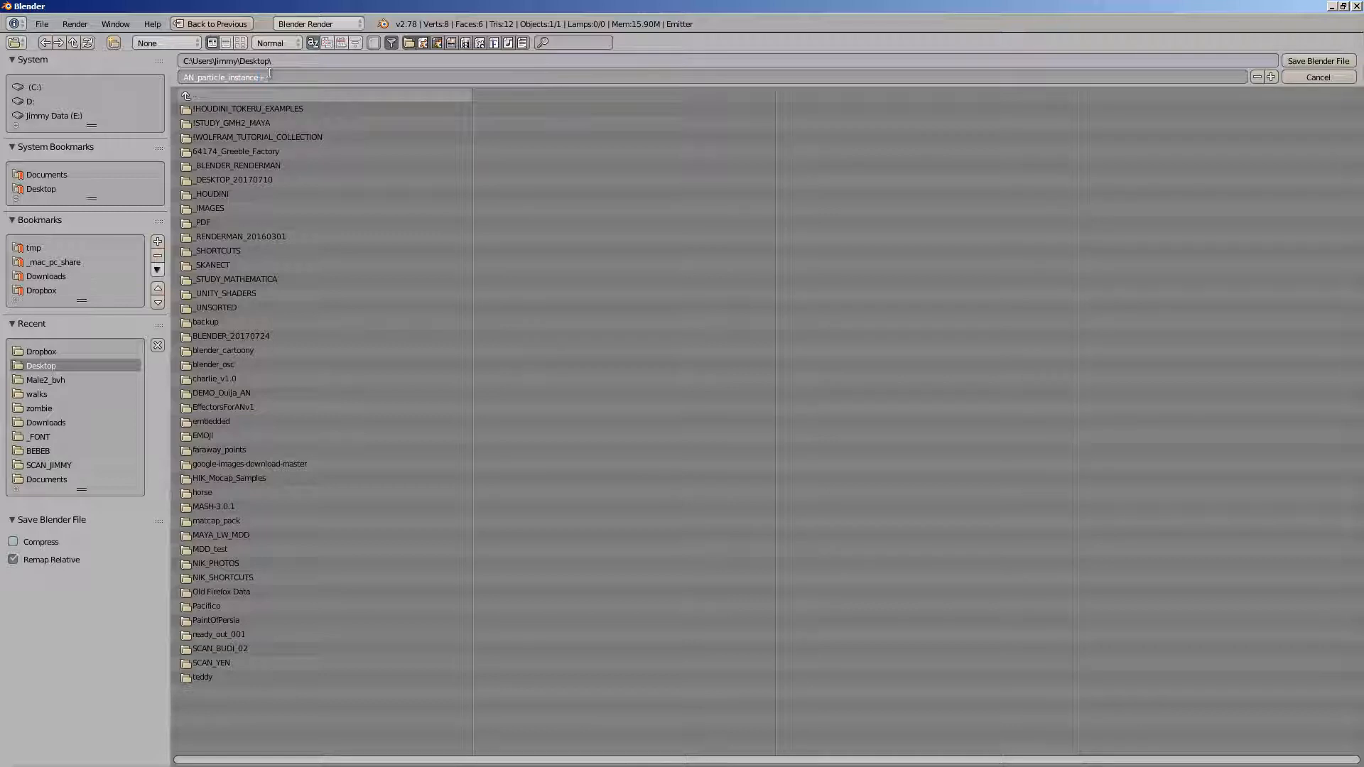
{"action": "type", "text": "_001"}
{"action": "key", "text": "Return"}
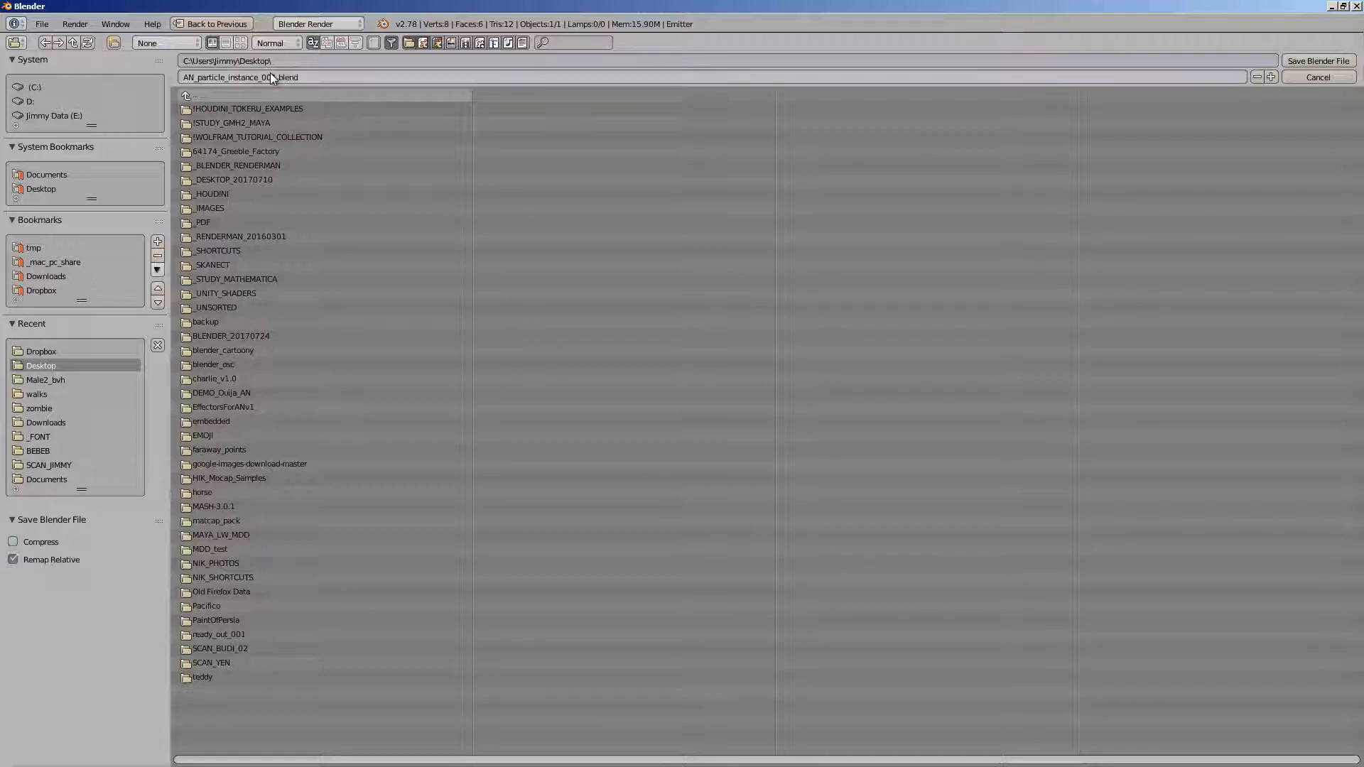
{"action": "left_click", "coordinate": [1305, 62]}
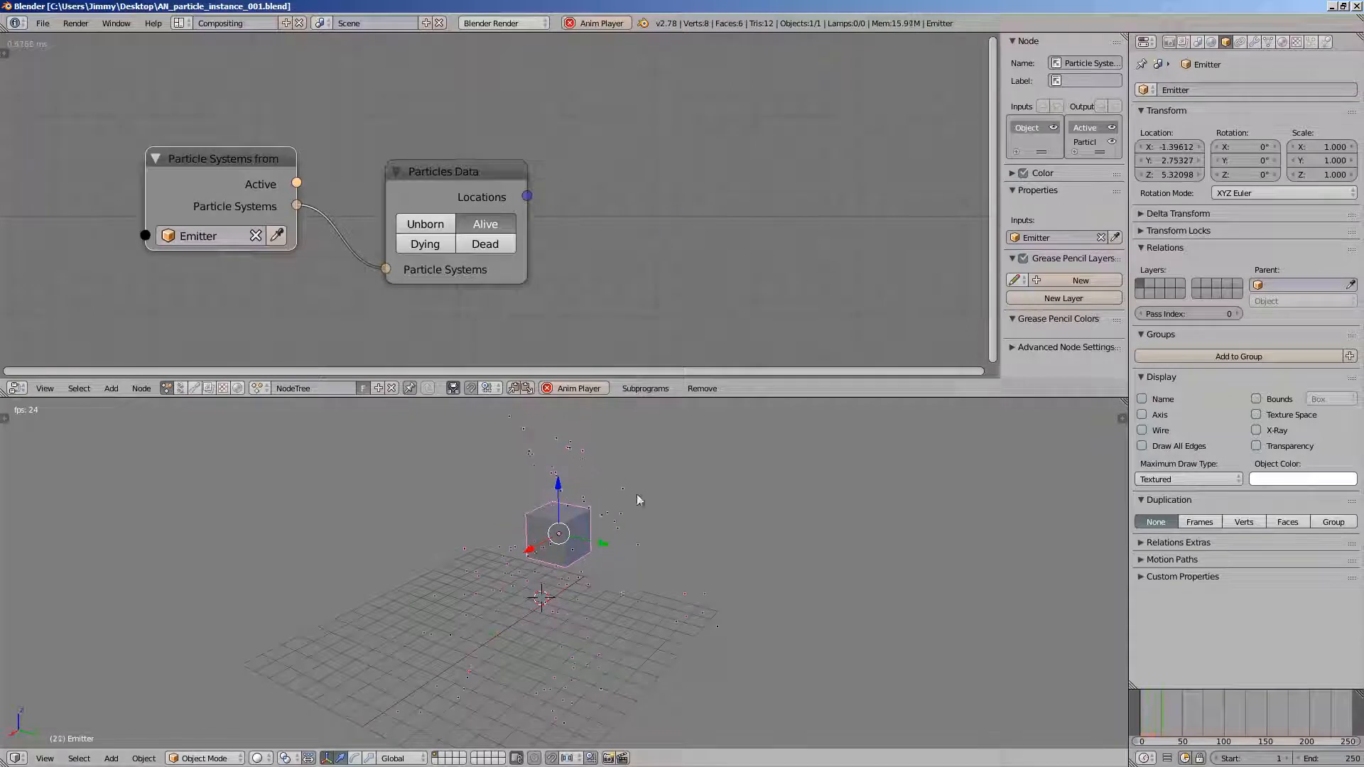
- Add a cone mesh and move it away from the emitter cube so it stands beside it
{"action": "middle_click_drag", "start_coordinate": [608, 267], "coordinate": [601, 266]}
{"action": "left_click_drag", "start_coordinate": [466, 188], "coordinate": [464, 197]}
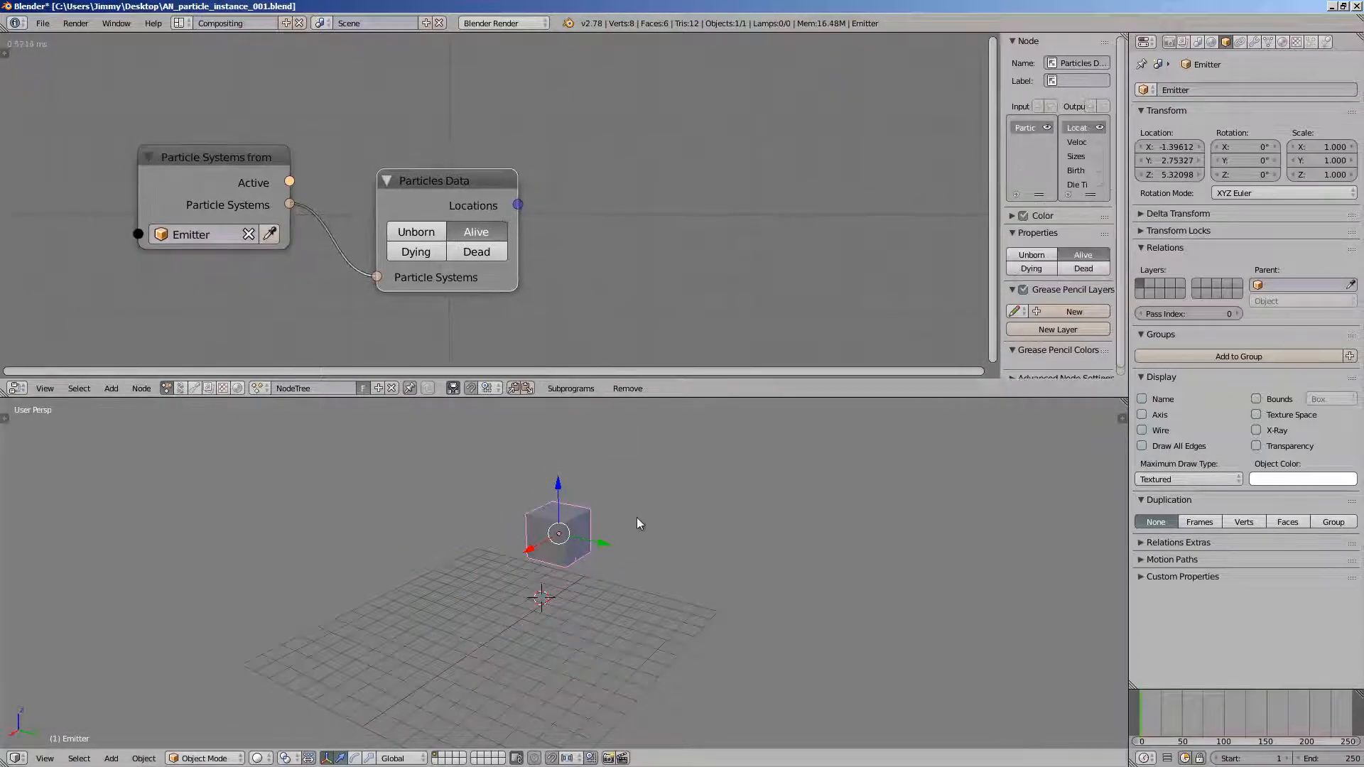
{"action": "middle_click_drag", "start_coordinate": [638, 523], "coordinate": [638, 510]}
{"action": "key", "text": "shift+a"}
{"action": "mouse_move", "coordinate": [640, 513]}
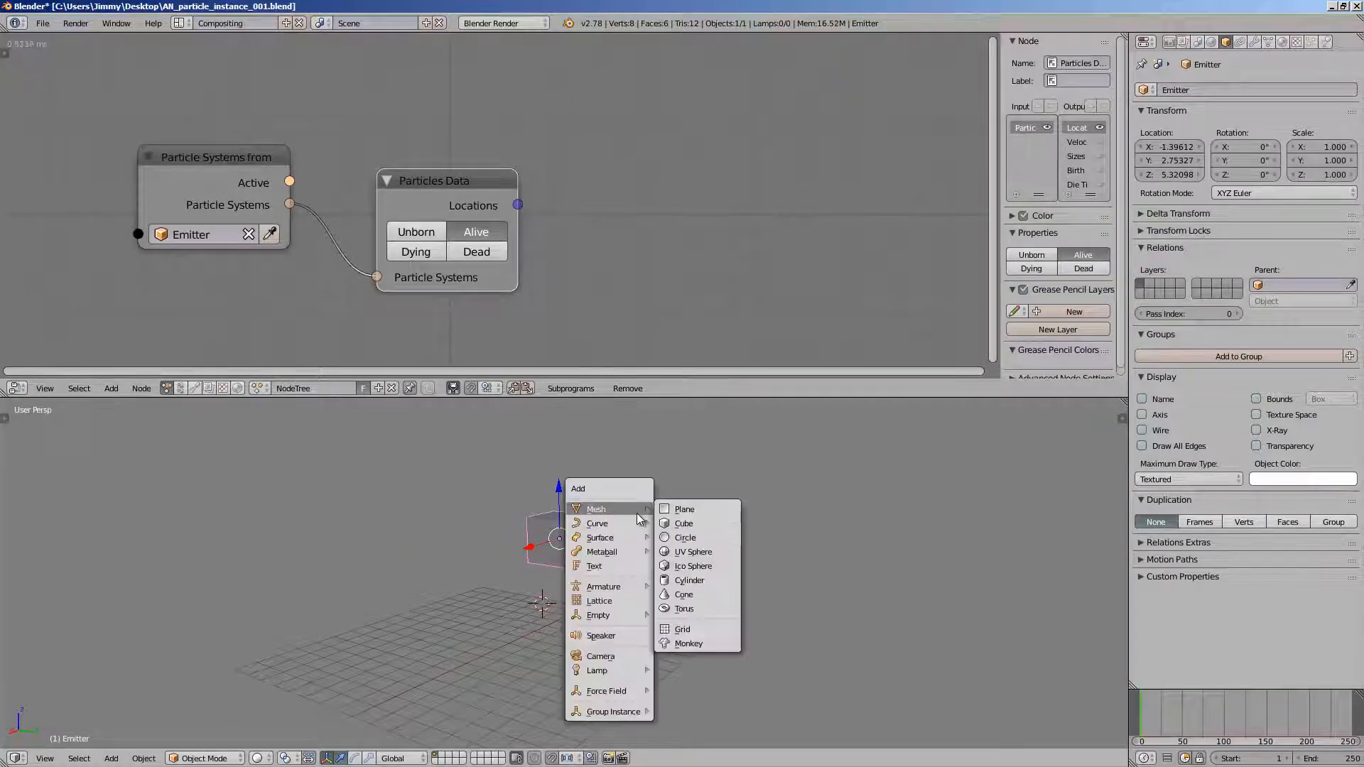
{"action": "left_click", "coordinate": [706, 591]}
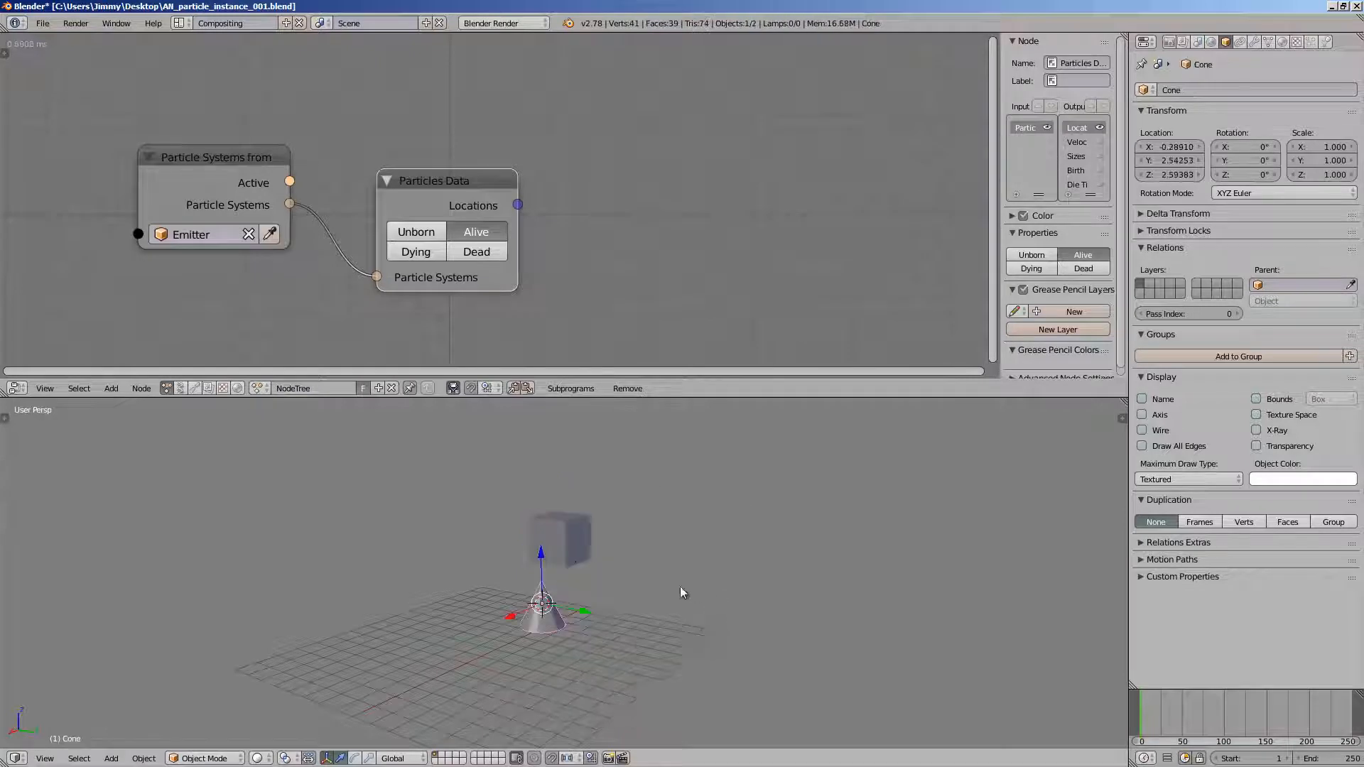
{"action": "key", "text": "g"}
{"action": "left_click", "coordinate": [497, 586]}
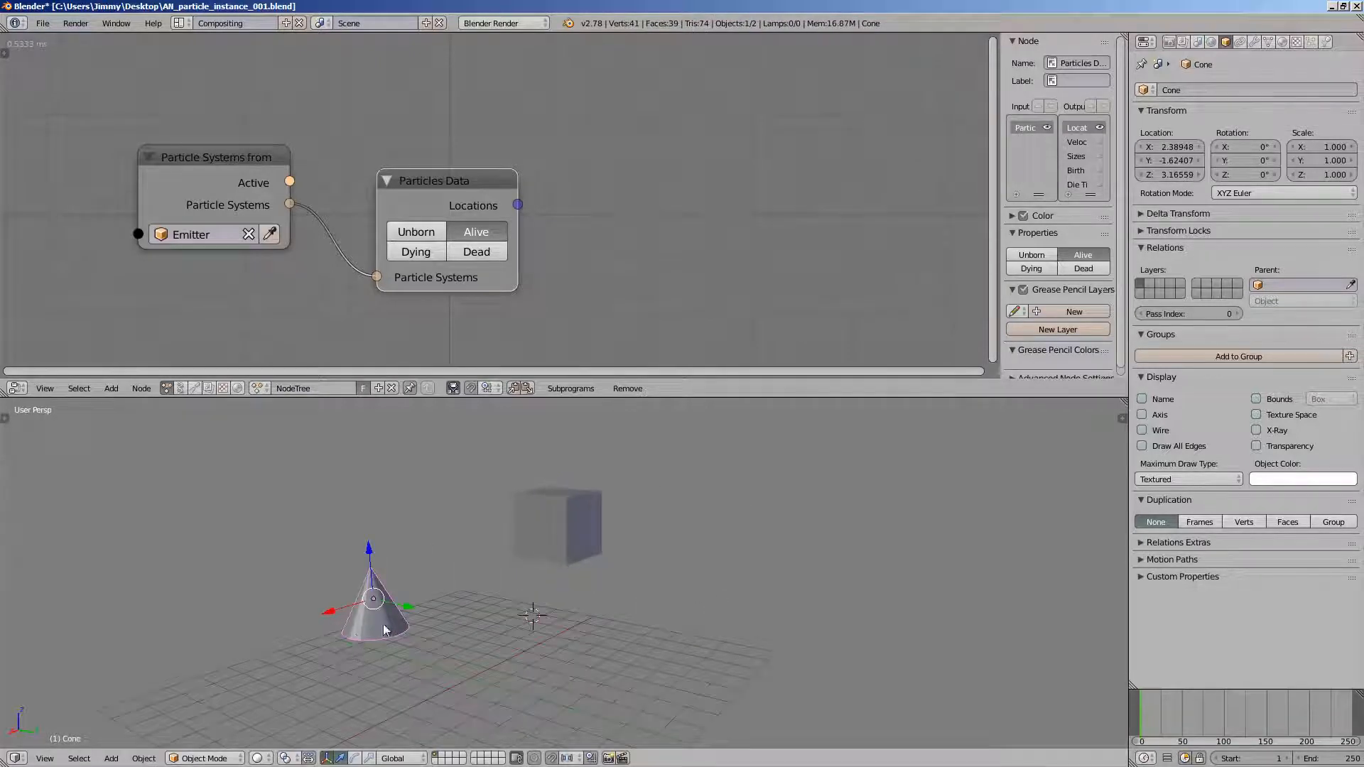
- Save the scene with the added cone under its current file name
{"action": "middle_click_drag", "start_coordinate": [383, 625], "coordinate": [412, 662]}
{"action": "scroll", "coordinate": [387, 611], "scroll_direction": "up", "scroll_amount": 1}
{"action": "scroll", "coordinate": [395, 584], "scroll_direction": "down", "scroll_amount": 1}
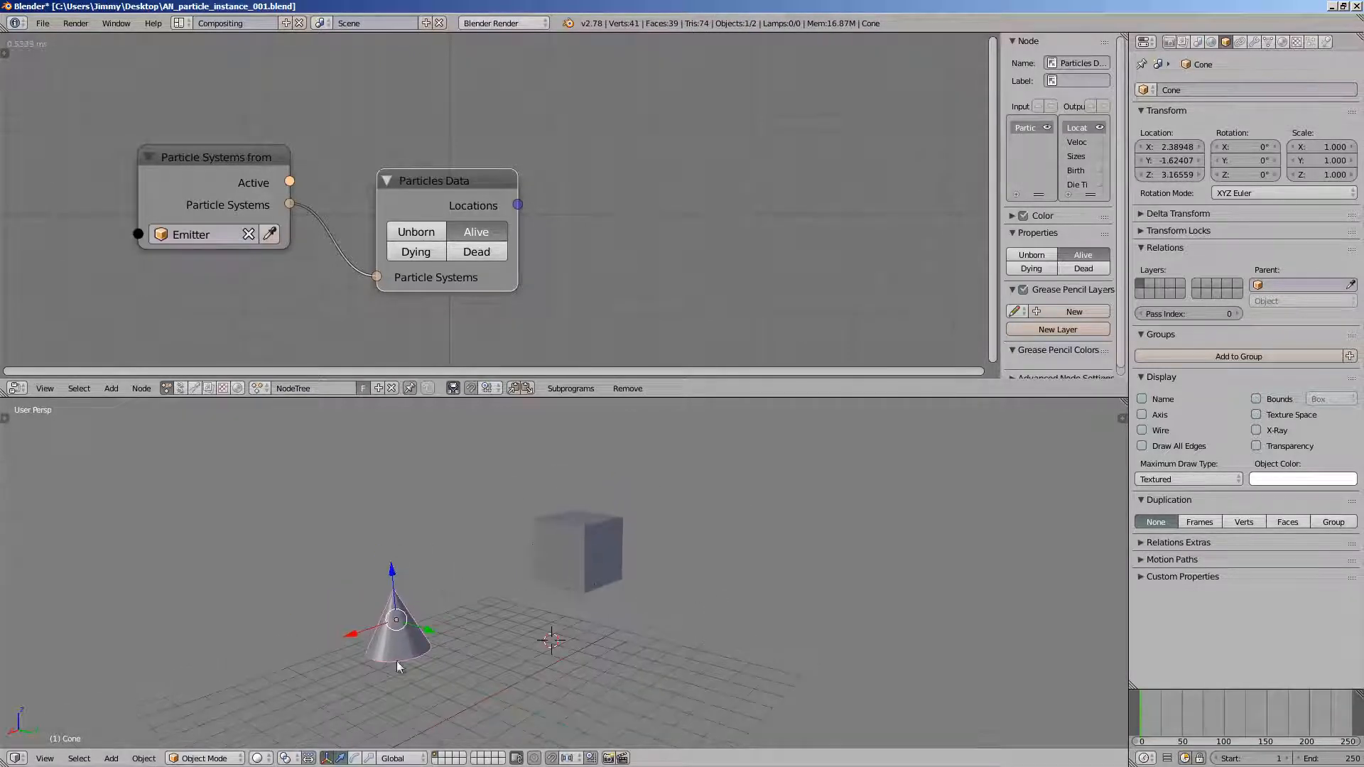
{"action": "middle_click_drag", "start_coordinate": [423, 590], "coordinate": [464, 584]}
{"action": "key", "text": "ctrl+s"}
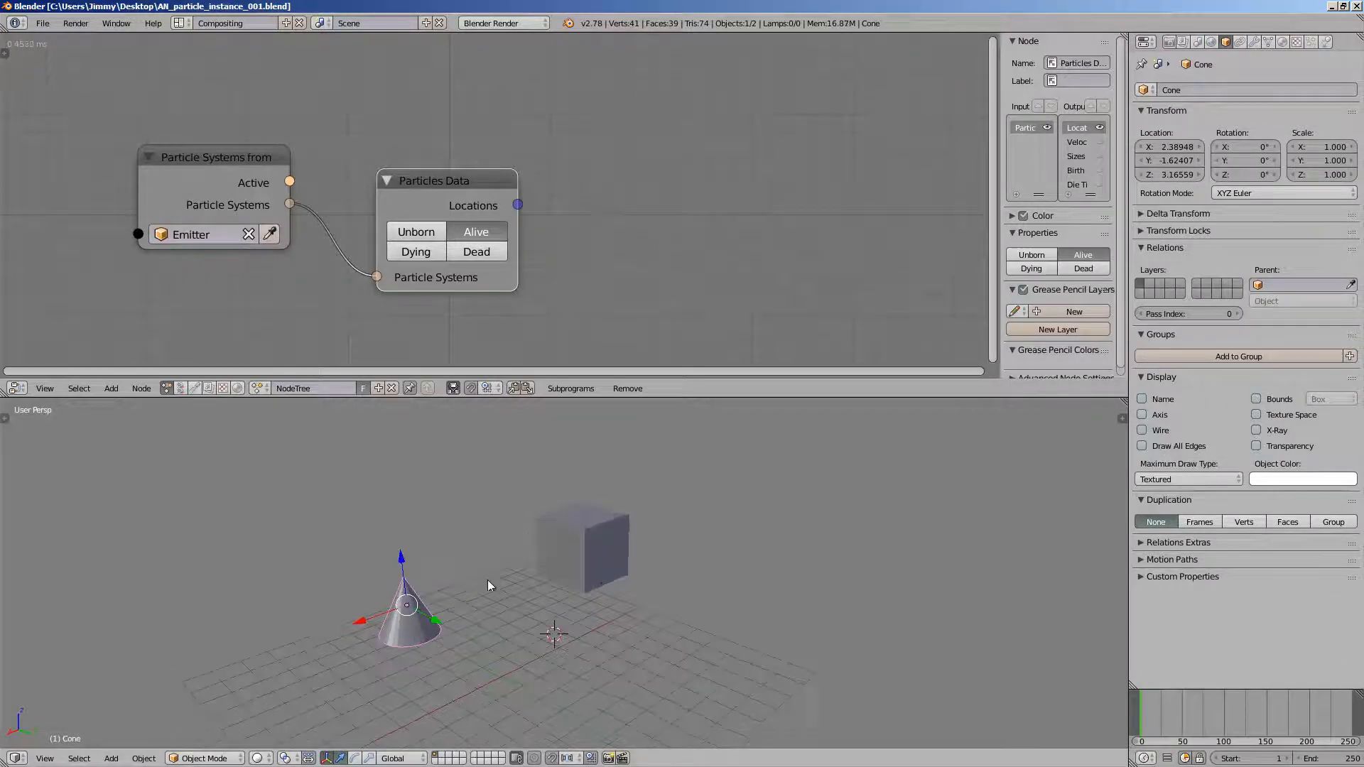
- Add an Object Instancer node beside the Particles Data node and assign the cone as its source object
{"action": "middle_click_drag", "start_coordinate": [600, 154], "coordinate": [594, 141]}
{"action": "key", "text": "shift+a"}
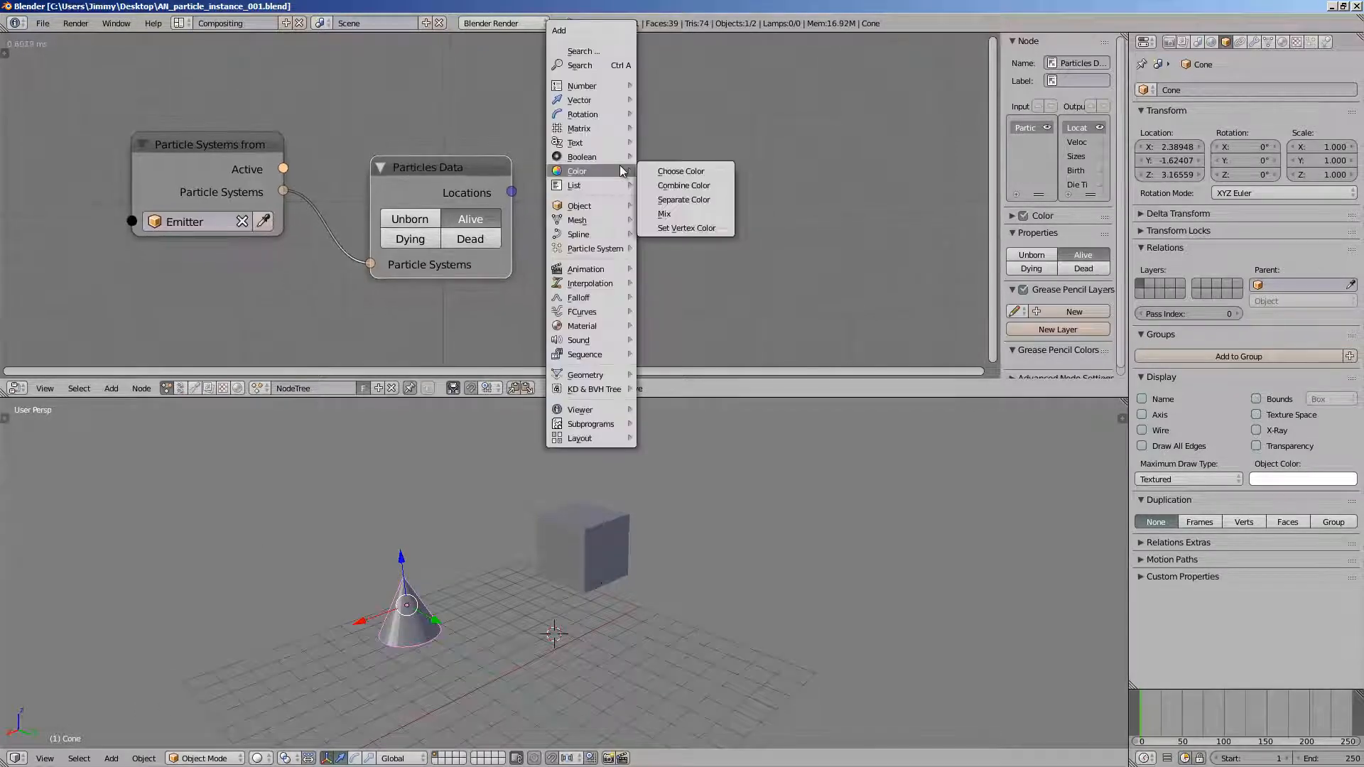
{"action": "left_click", "coordinate": [609, 70]}
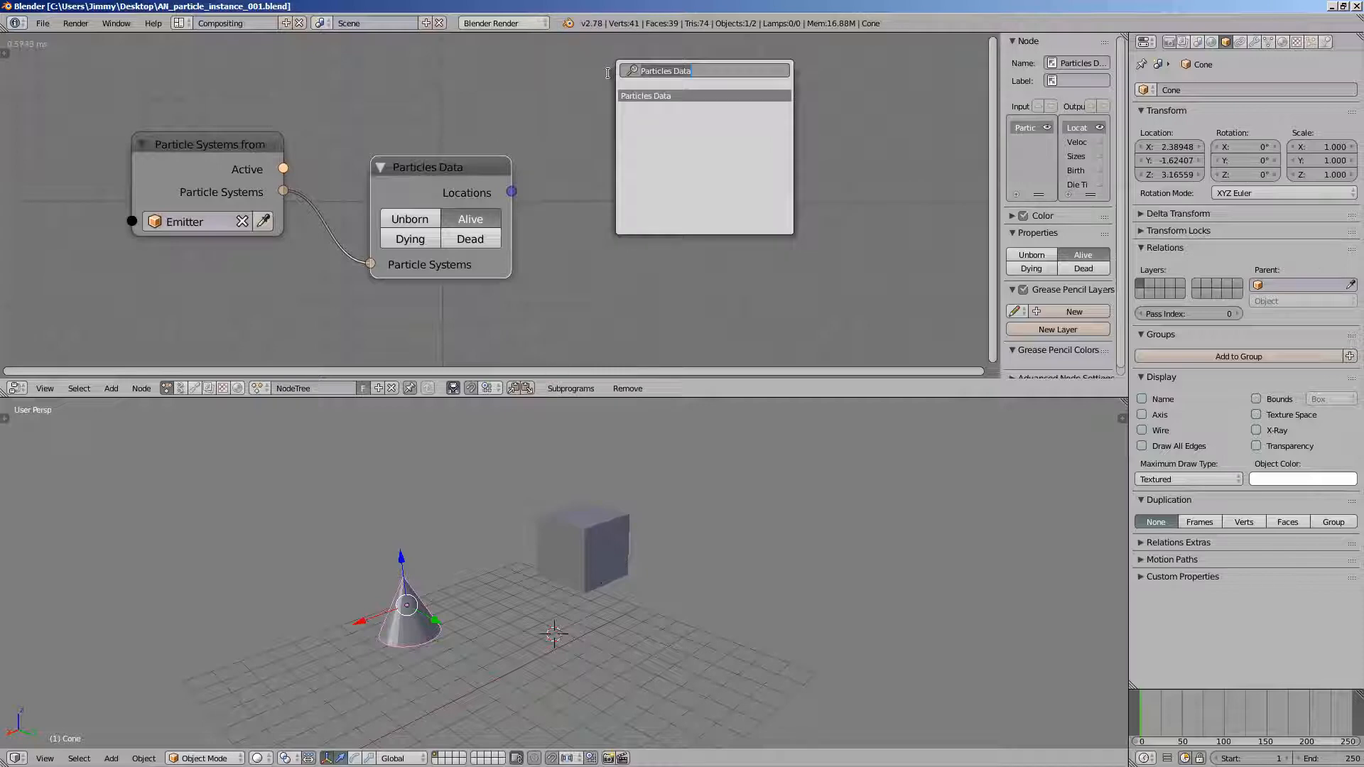
{"action": "type", "text": "object in"}
{"action": "key", "text": "Return"}
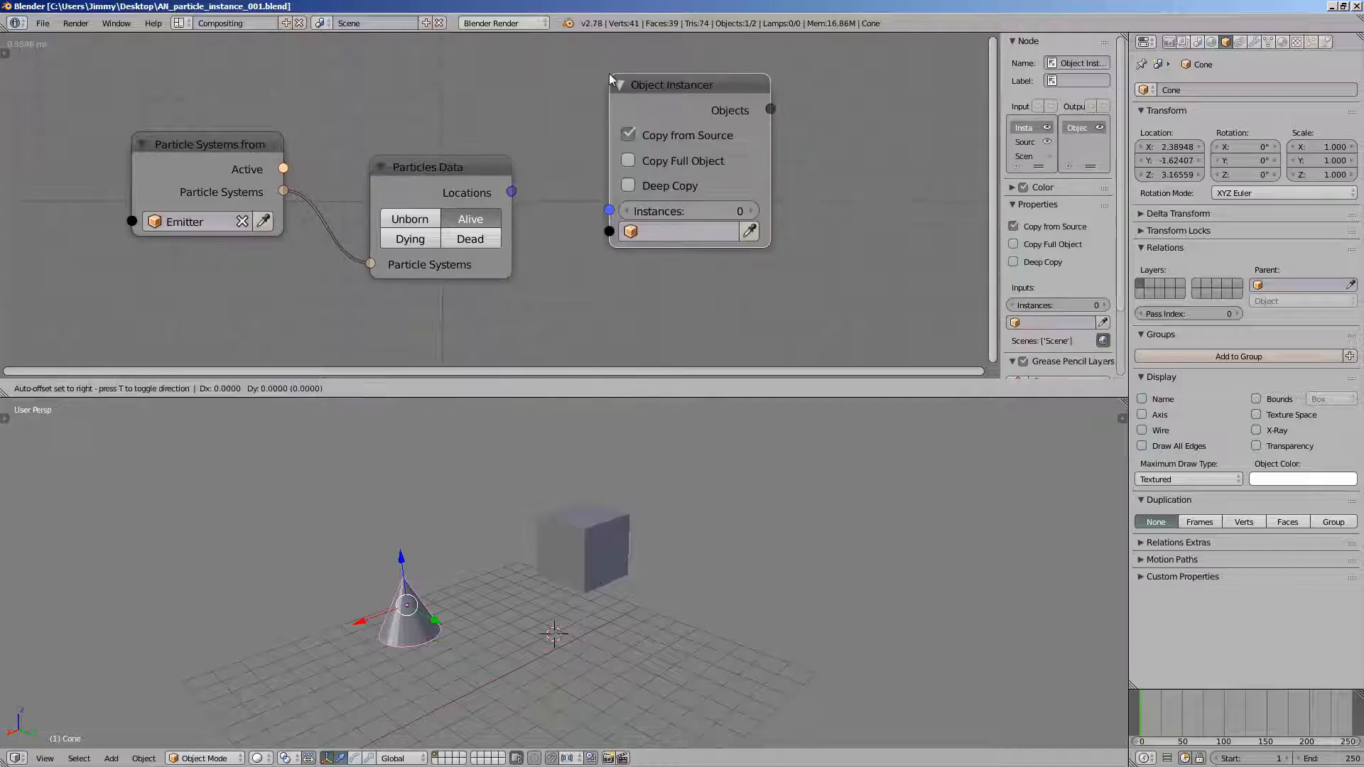
{"action": "left_click", "coordinate": [634, 131]}
{"action": "left_click", "coordinate": [775, 287]}
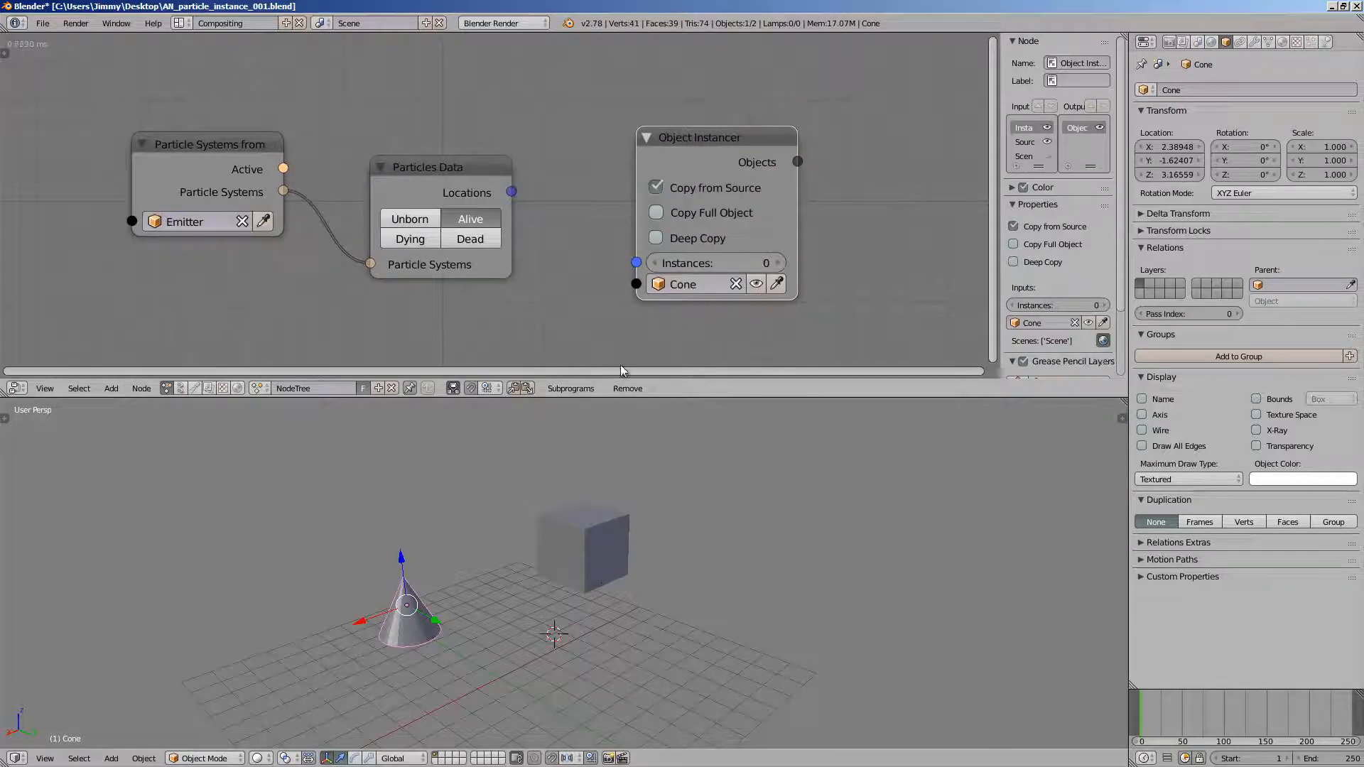
- Add an Object Transforms Output node after the Object Instancer and enable its X, Y and Z location channels
{"action": "left_click_drag", "start_coordinate": [465, 178], "coordinate": [547, 164]}
{"action": "scroll", "coordinate": [551, 164], "scroll_direction": "down", "scroll_amount": 2}
{"action": "middle_click_drag", "start_coordinate": [822, 162], "coordinate": [767, 163]}
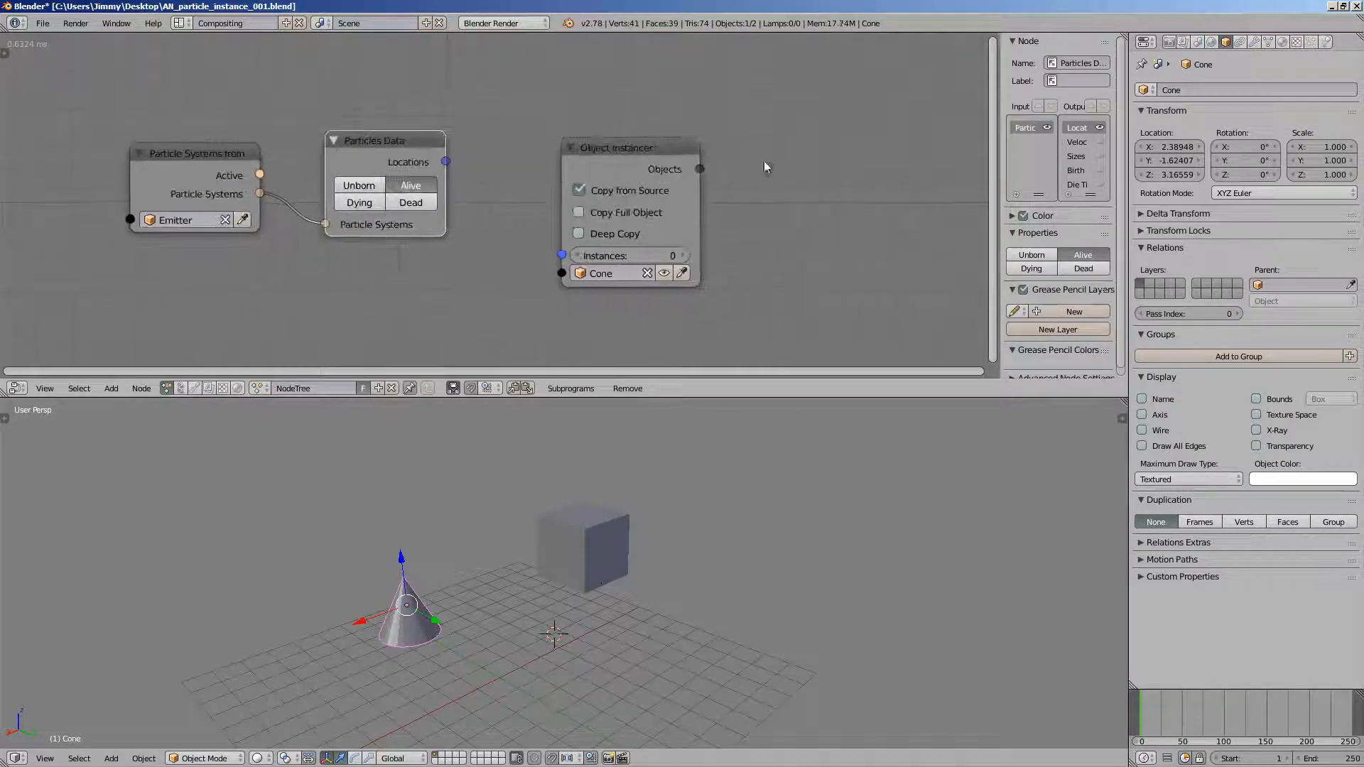
{"action": "key", "text": "shift+a"}
{"action": "left_click", "coordinate": [764, 161]}
{"action": "type", "text": "object t"}
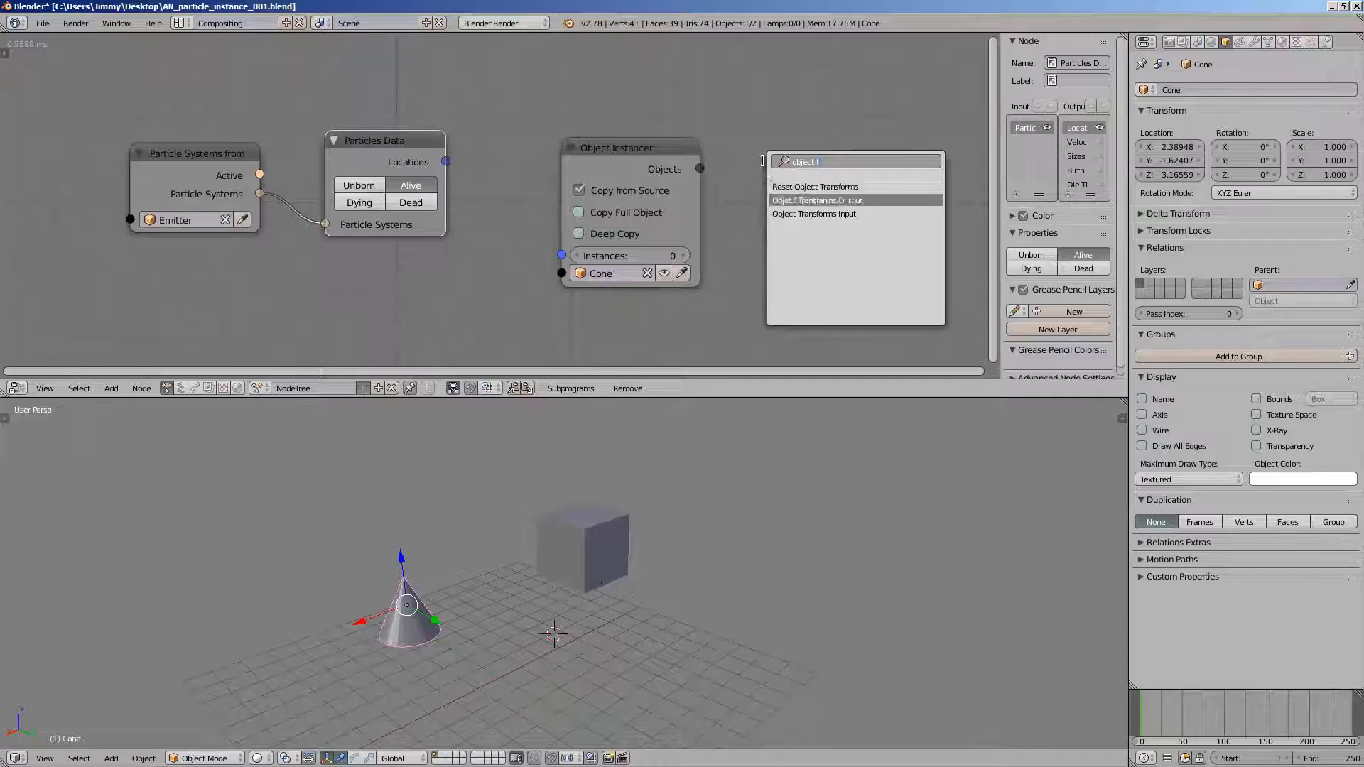
{"action": "key", "text": "Return"}
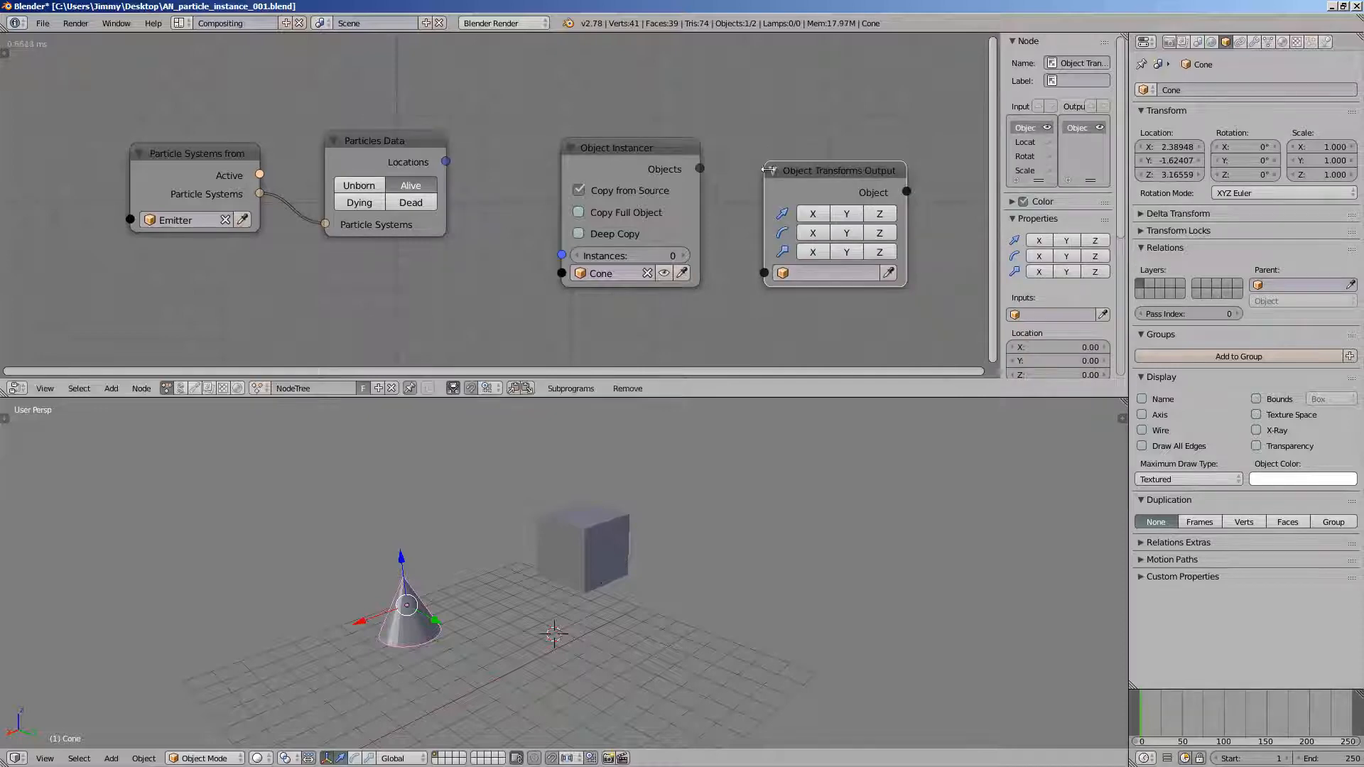
{"action": "left_click_drag", "start_coordinate": [812, 218], "coordinate": [847, 218]}
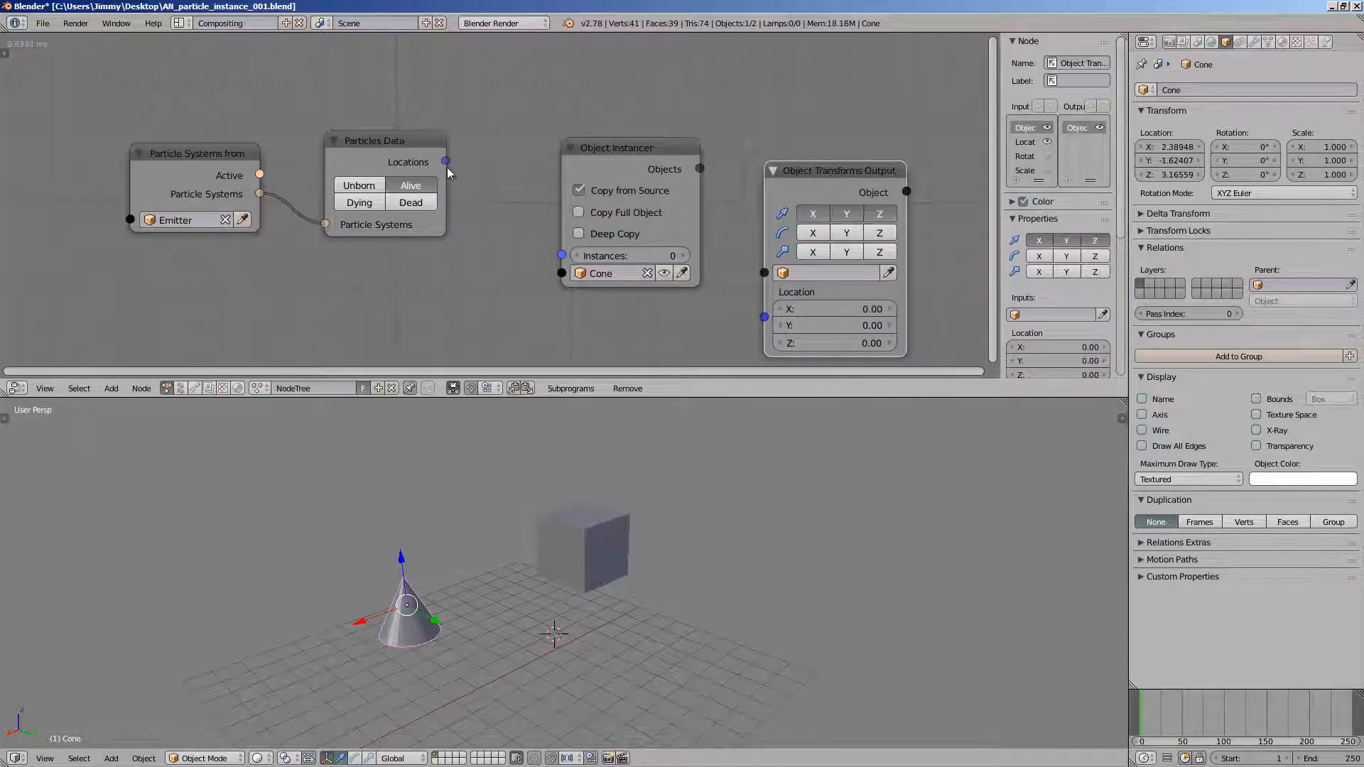
- Link the Particles Data Locations output to the Object Transforms Output location input and to the Object Instancer's Instances input
{"action": "left_click_drag", "start_coordinate": [446, 168], "coordinate": [764, 317]}
{"action": "left_click_drag", "start_coordinate": [620, 141], "coordinate": [626, 43]}
{"action": "left_click_drag", "start_coordinate": [446, 163], "coordinate": [476, 139]}
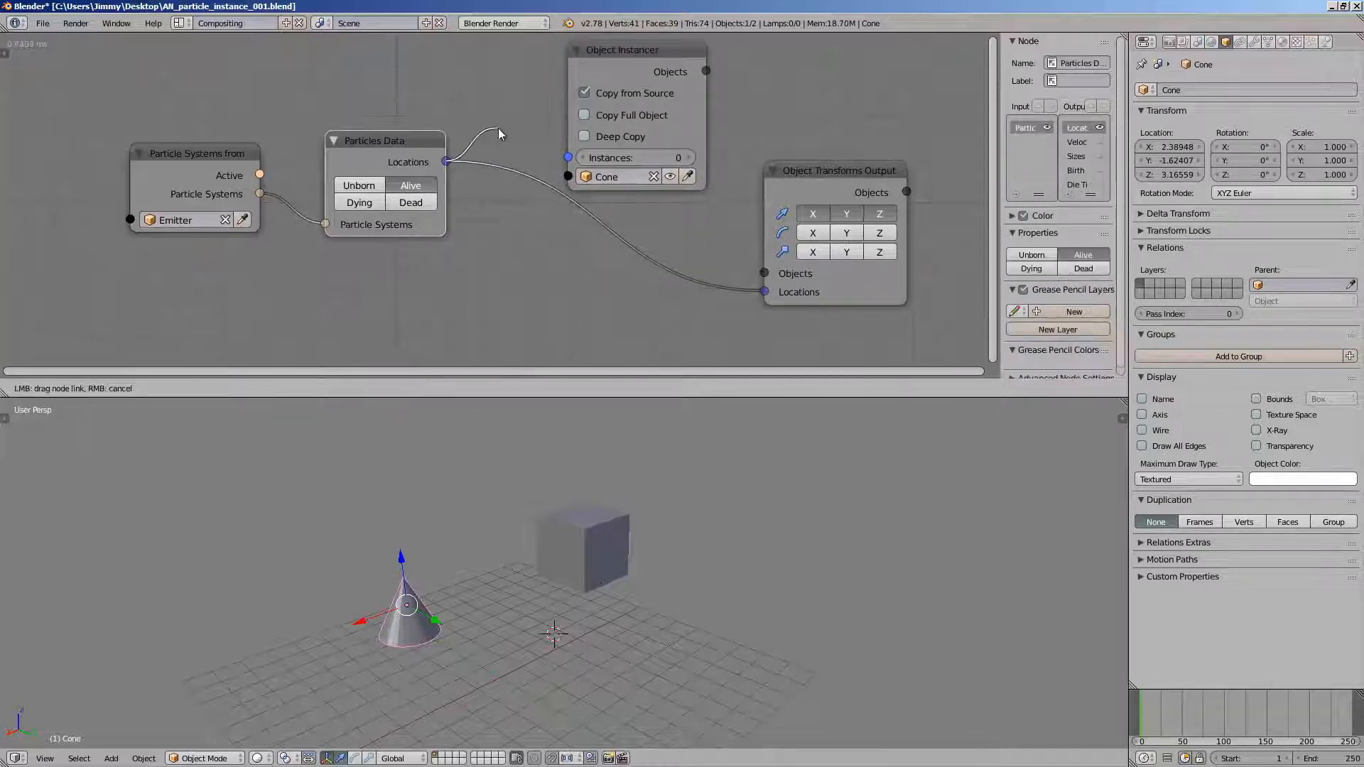
{"action": "left_click_drag", "start_coordinate": [567, 162], "coordinate": [568, 158]}
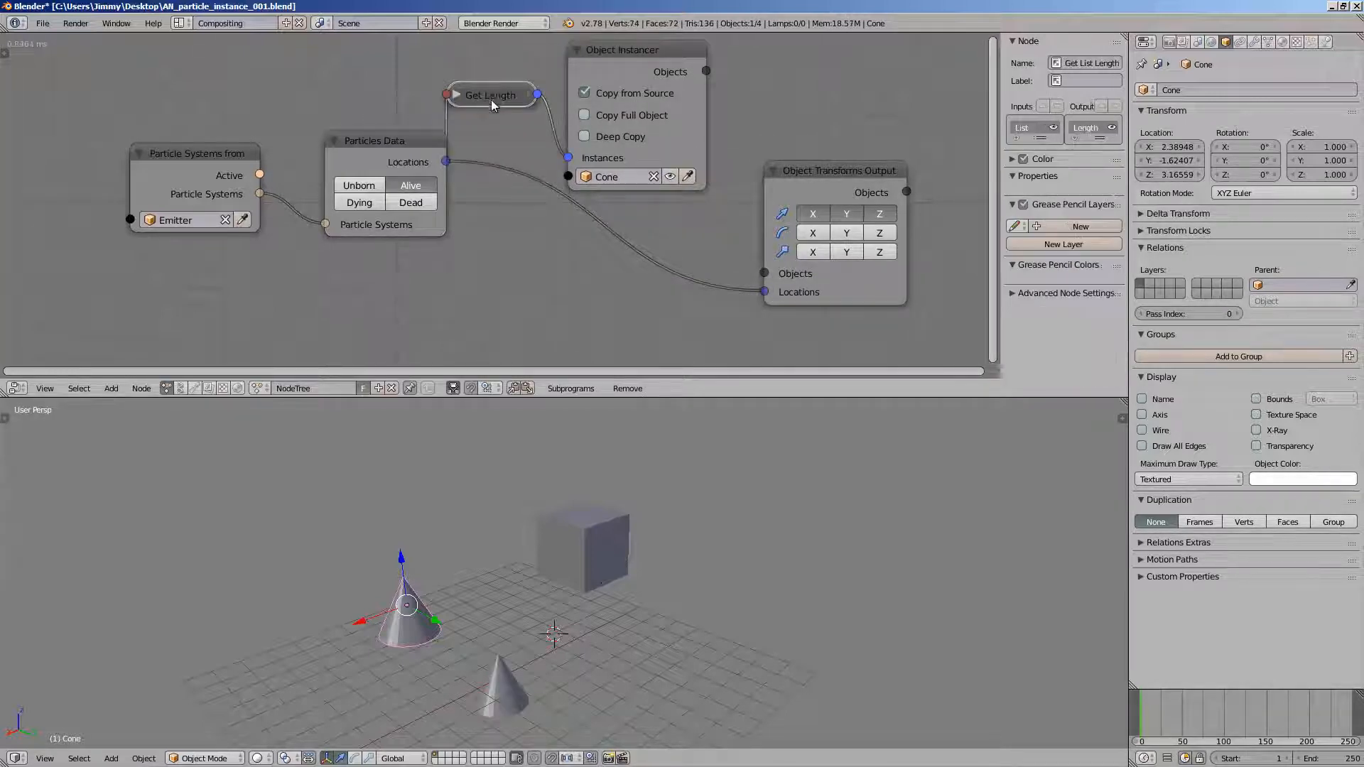
{"action": "middle_click_drag", "start_coordinate": [520, 169], "coordinate": [519, 175]}
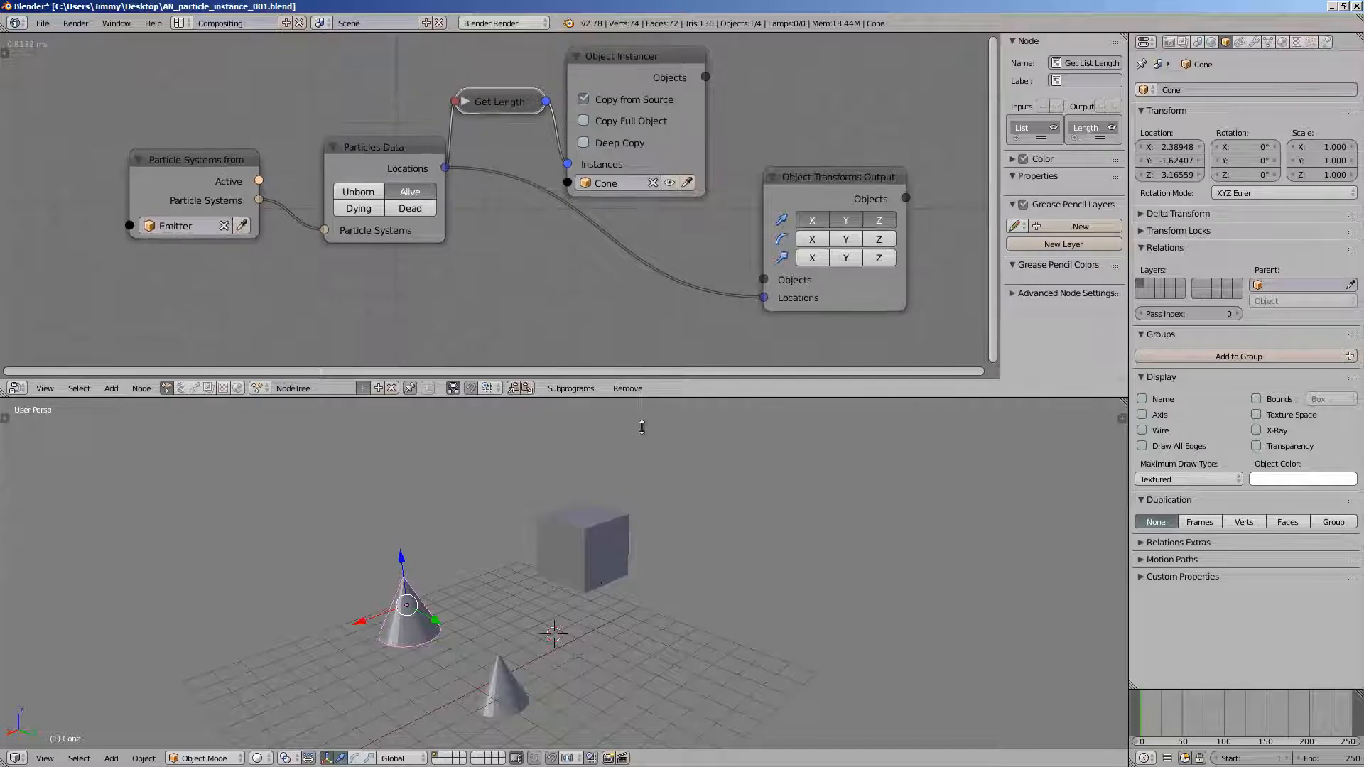
{"action": "middle_click_drag", "start_coordinate": [561, 620], "coordinate": [556, 622]}
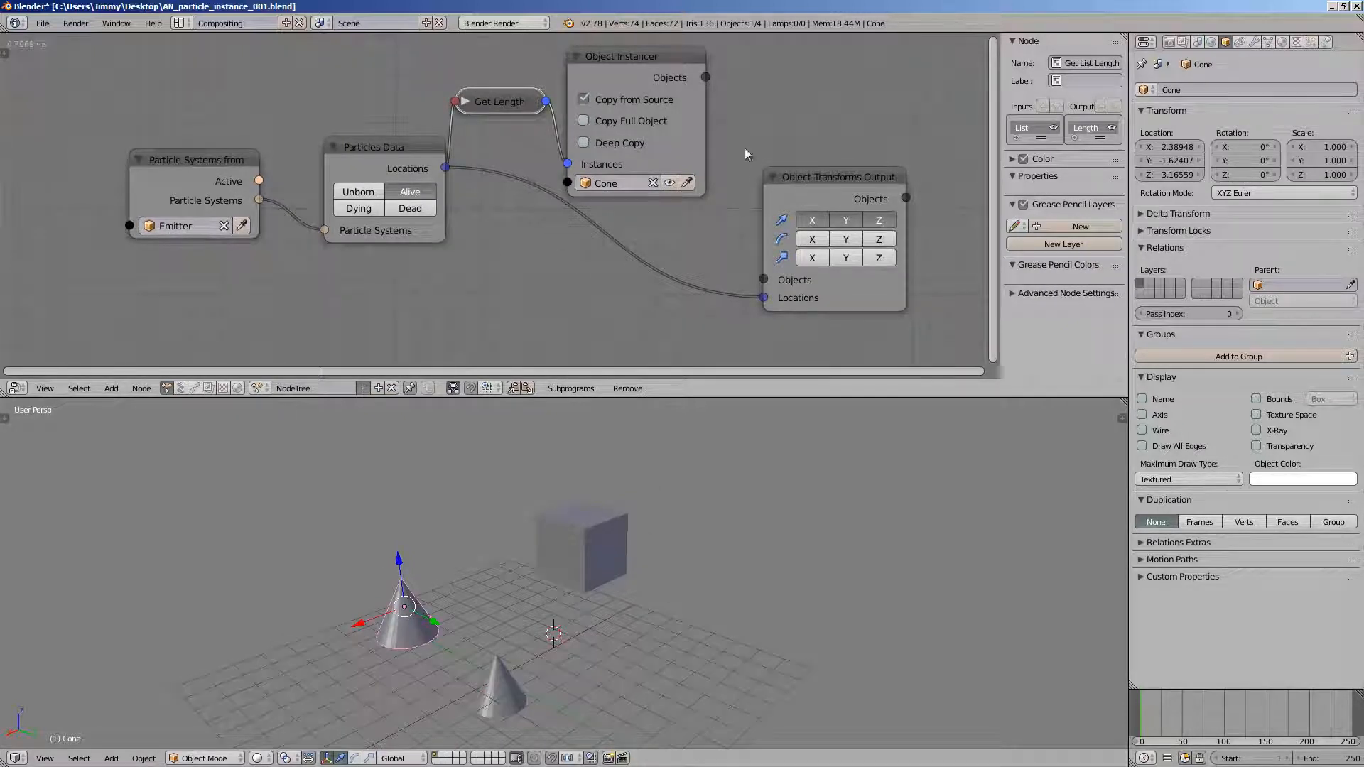
- Space out the nodes and link the Object Instancer's Objects output to the Objects input of Object Transforms Output
{"action": "left_click_drag", "start_coordinate": [648, 56], "coordinate": [668, 55]}
{"action": "left_click_drag", "start_coordinate": [774, 177], "coordinate": [811, 164]}
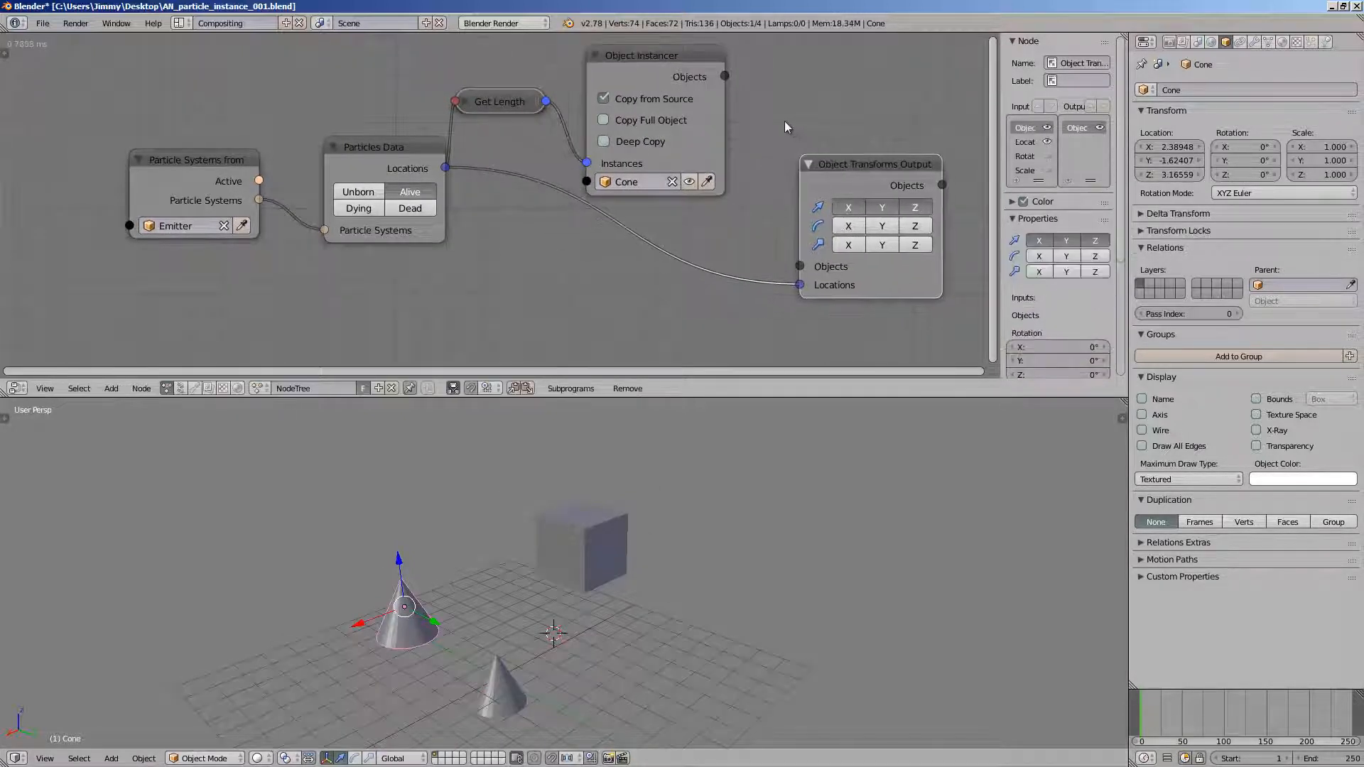
{"action": "middle_click_drag", "start_coordinate": [786, 127], "coordinate": [679, 174]}
{"action": "left_click_drag", "start_coordinate": [628, 105], "coordinate": [679, 224]}
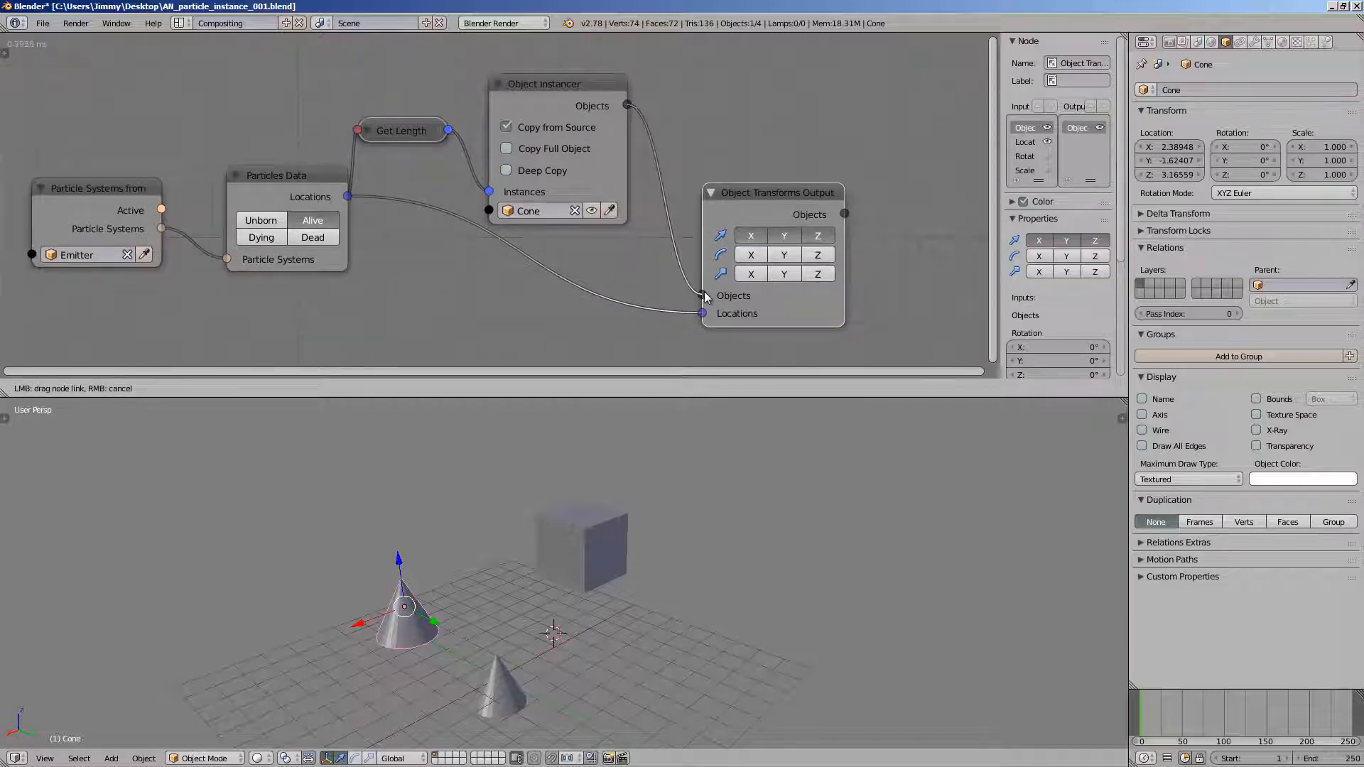
{"action": "left_click_drag", "start_coordinate": [706, 295], "coordinate": [702, 295]}
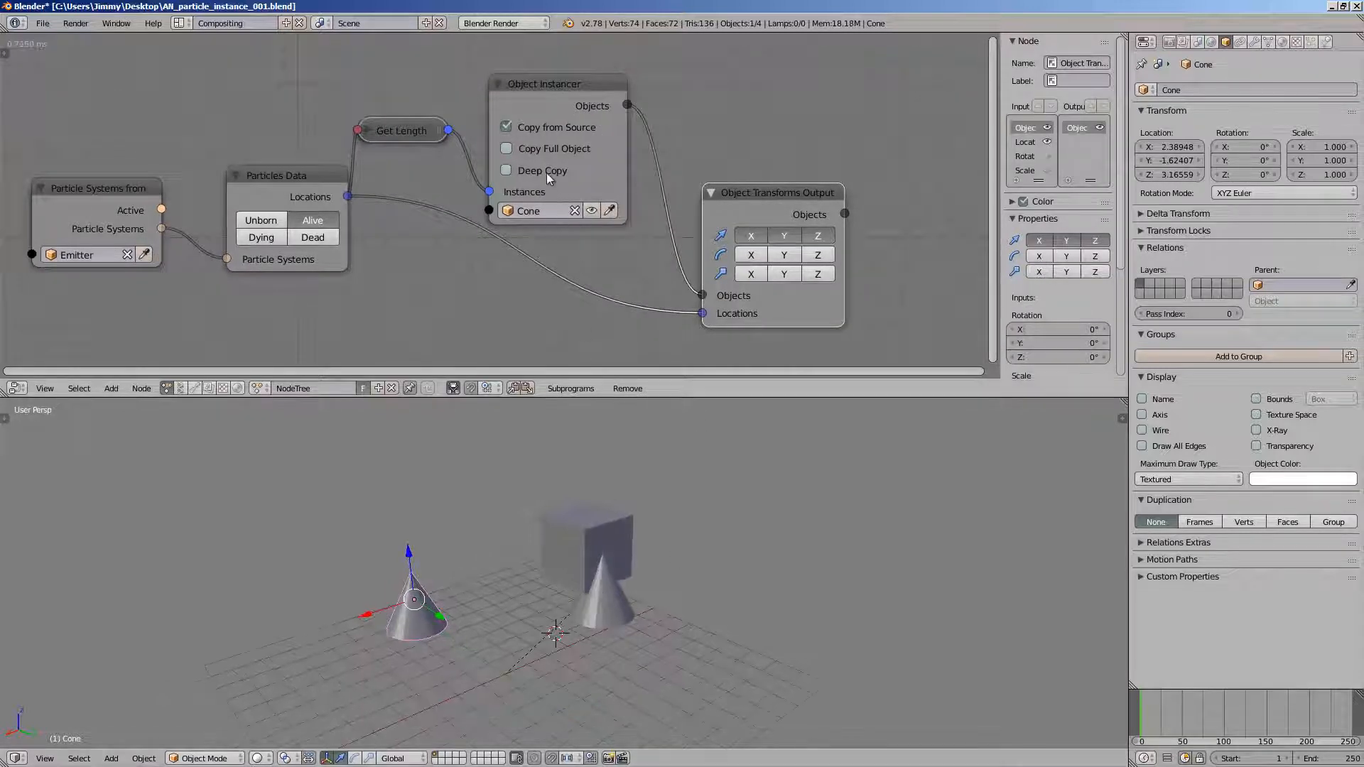
- Enable Copy Full Object and Deep Copy on the Object Instancer and play back the animation to inspect the cone instances
{"action": "key", "text": "alt+a"}
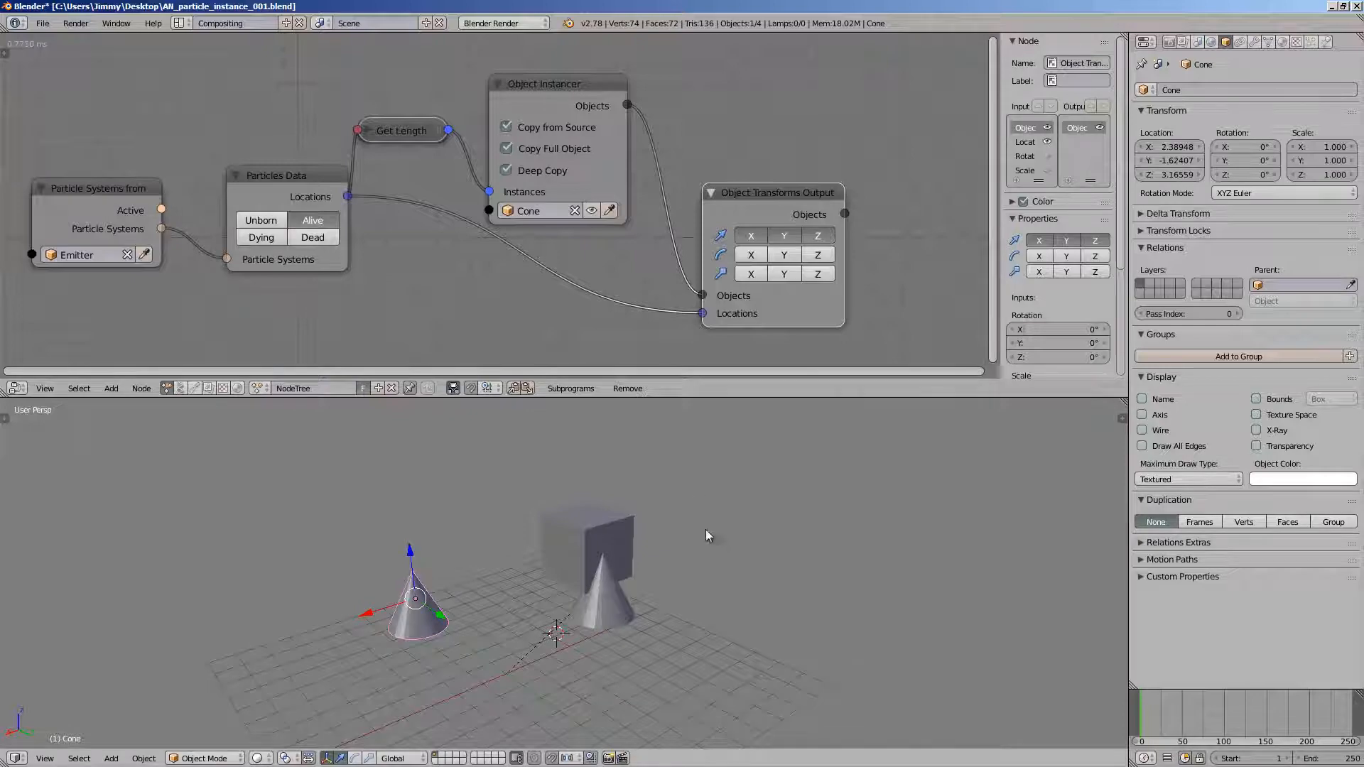
{"action": "scroll", "coordinate": [736, 558], "scroll_direction": "down", "scroll_amount": 4}
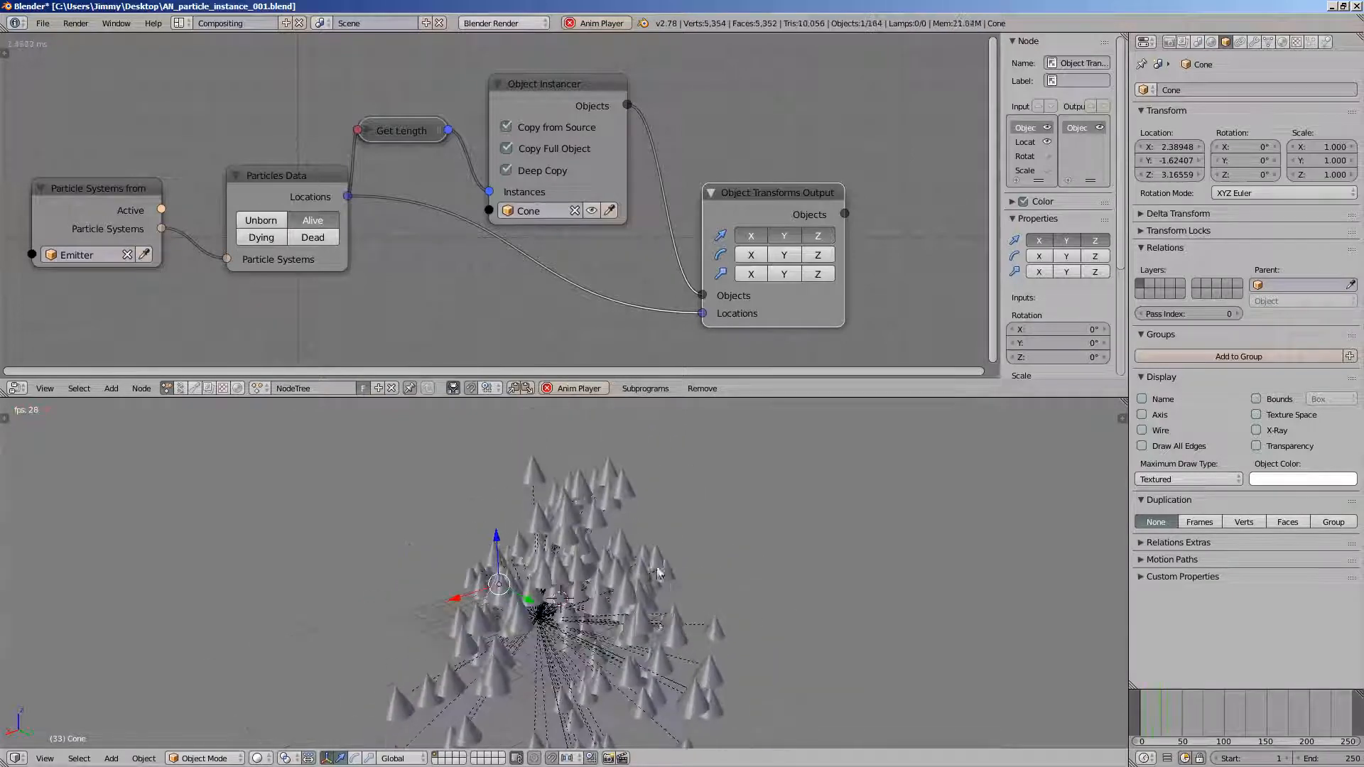
{"action": "middle_click_drag", "start_coordinate": [598, 603], "coordinate": [579, 594]}
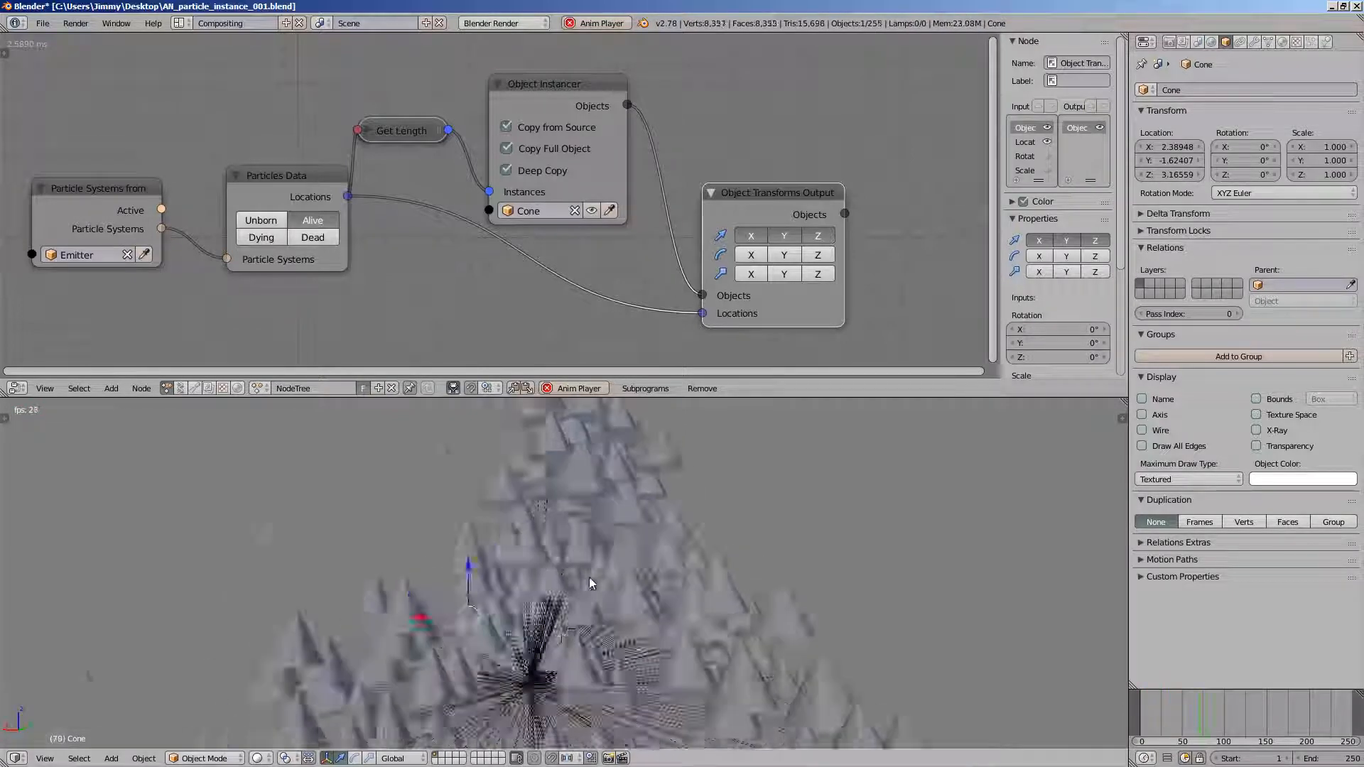
{"action": "scroll", "coordinate": [575, 604], "scroll_direction": "up", "scroll_amount": 4}
{"action": "scroll", "coordinate": [568, 640], "scroll_direction": "down", "scroll_amount": 2}
{"action": "mouse_move", "coordinate": [574, 631]}
{"action": "middle_mouse_down"}
{"action": "mouse_move", "coordinate": [658, 640]}
{"action": "mouse_move", "coordinate": [594, 635]}
{"action": "middle_mouse_up"}
{"action": "key", "text": "Escape"}
- Move the emitter cube to about X -6.3, Y 7.8, Z 6.7 and play back the animation briefly
{"action": "right_click", "coordinate": [591, 568]}
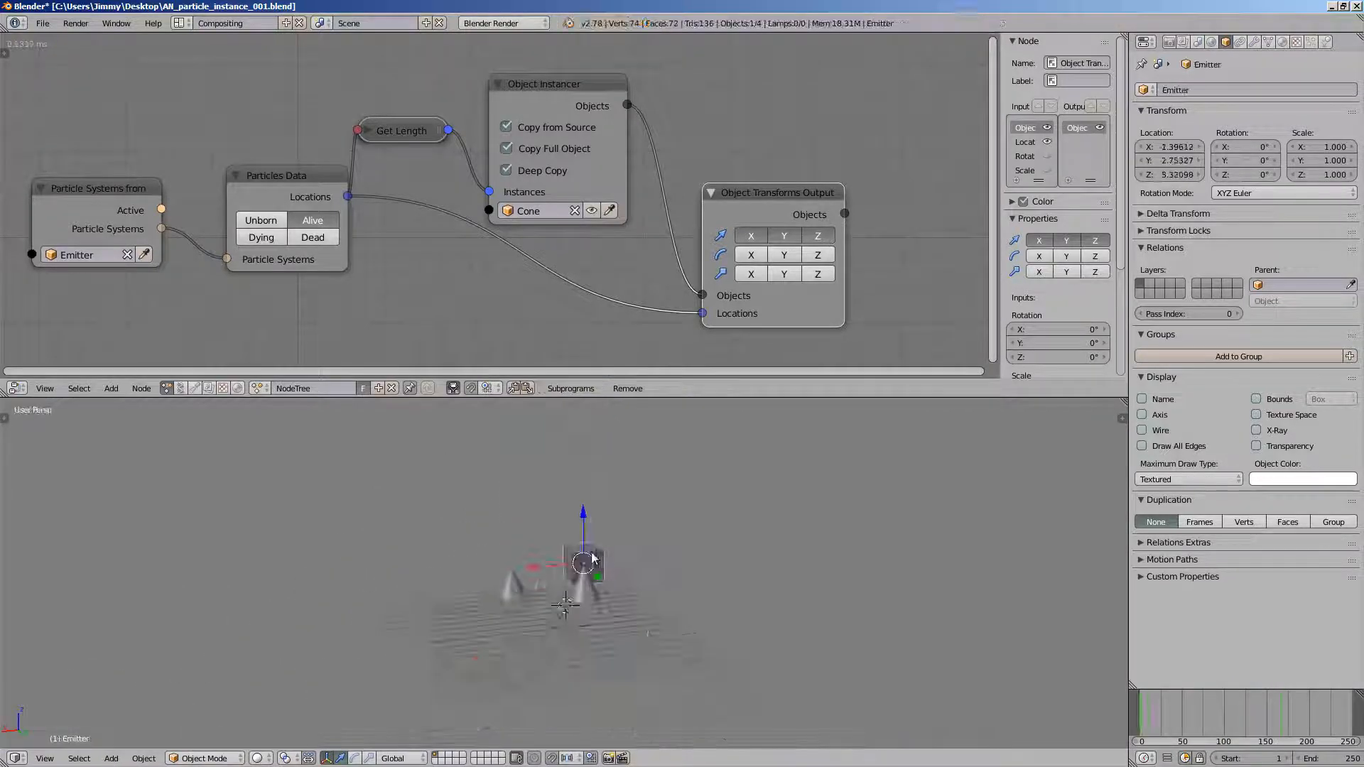
{"action": "scroll", "coordinate": [602, 576], "scroll_direction": "up", "scroll_amount": 2}
{"action": "mouse_move", "coordinate": [603, 579]}
{"action": "middle_mouse_down"}
{"action": "mouse_move", "coordinate": [690, 570]}
{"action": "mouse_move", "coordinate": [626, 577]}
{"action": "middle_mouse_up"}
{"action": "key", "text": "g"}
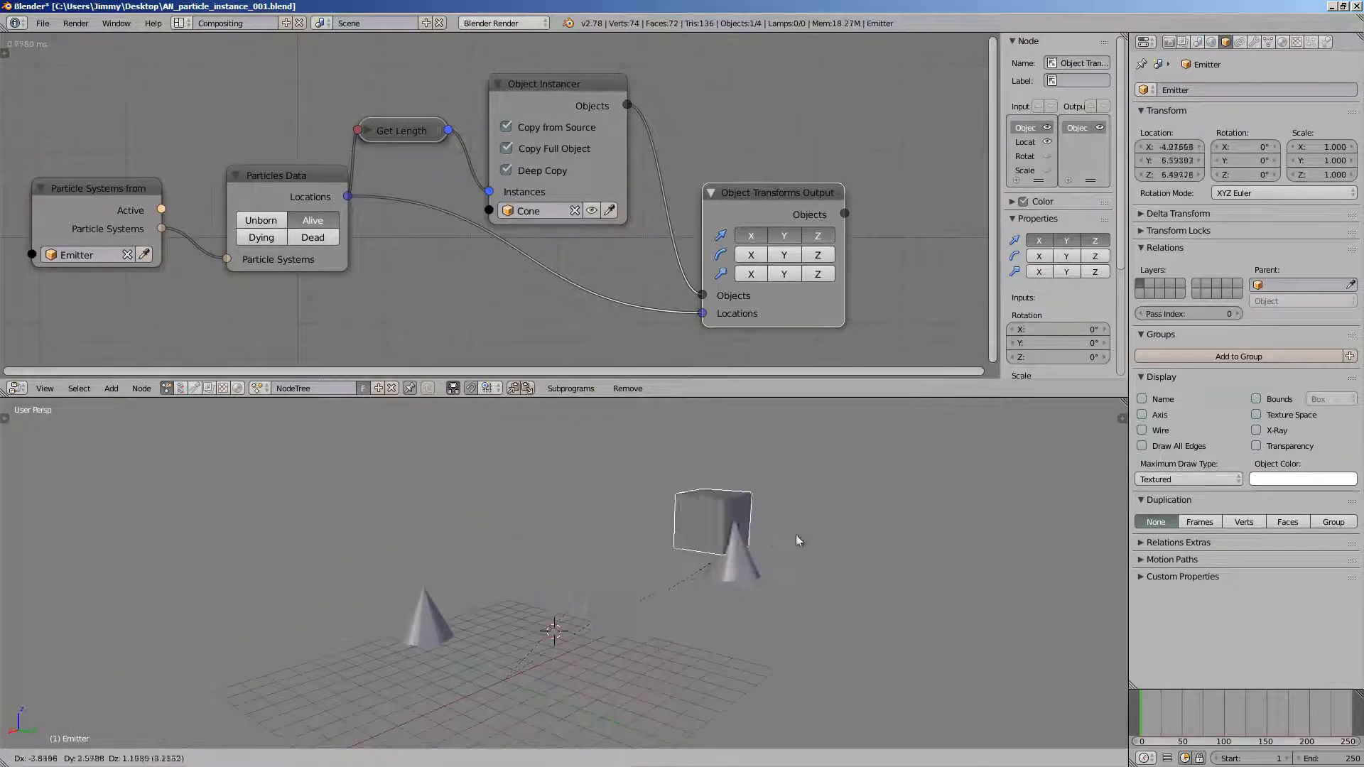
{"action": "left_click", "coordinate": [828, 531]}
{"action": "scroll", "coordinate": [814, 542], "scroll_direction": "down", "scroll_amount": 2}
{"action": "key", "text": "alt+a"}
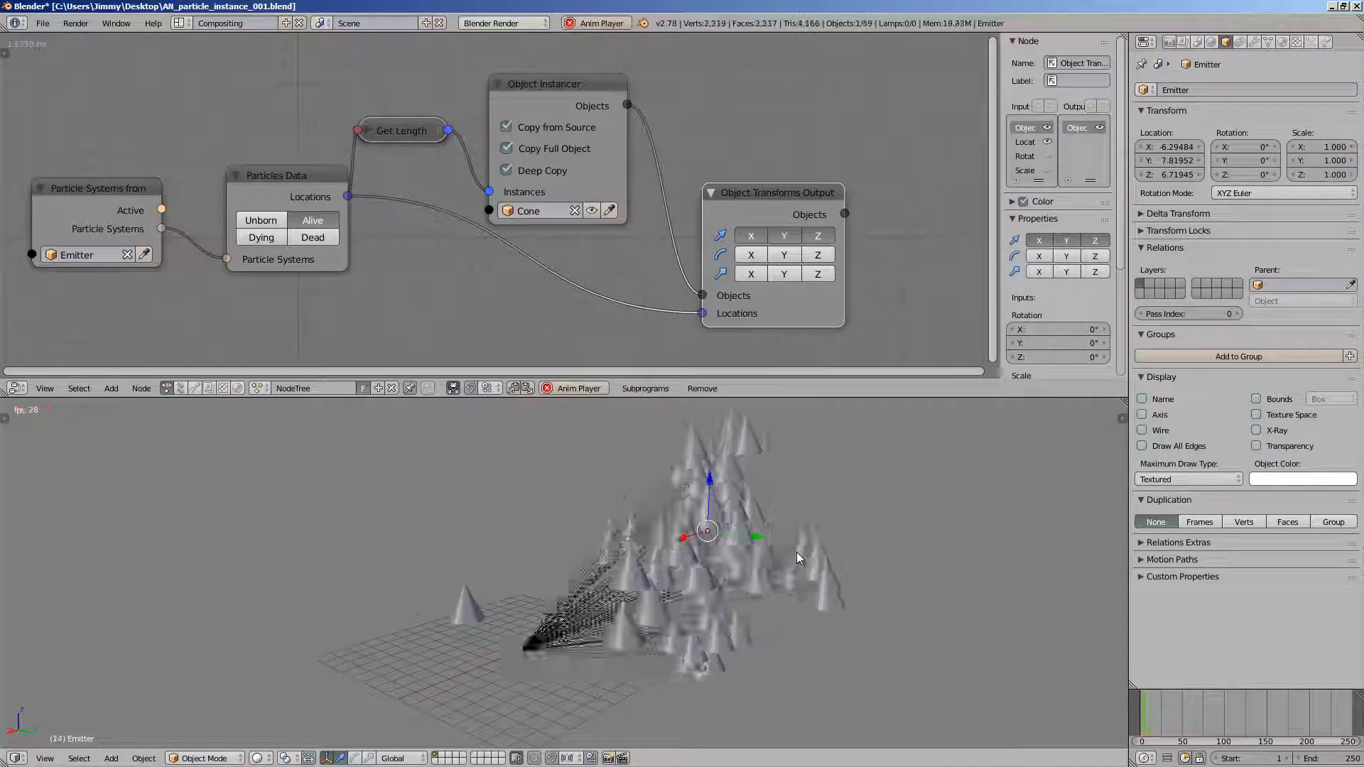
{"action": "key", "text": "Escape"}
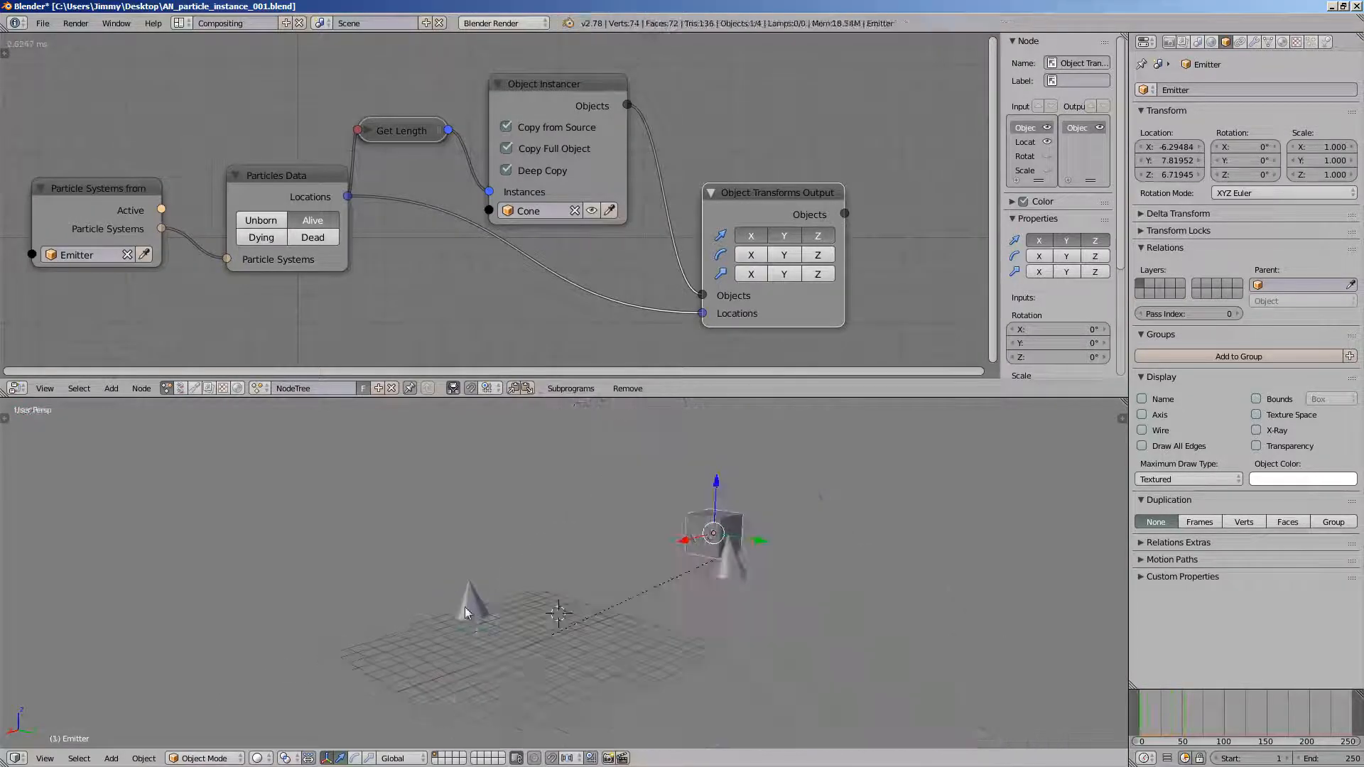
- Clear the source cone's location so it sits at the world origin, and preview the animation
{"action": "right_click", "coordinate": [482, 607]}
{"action": "key", "text": "alt+g"}
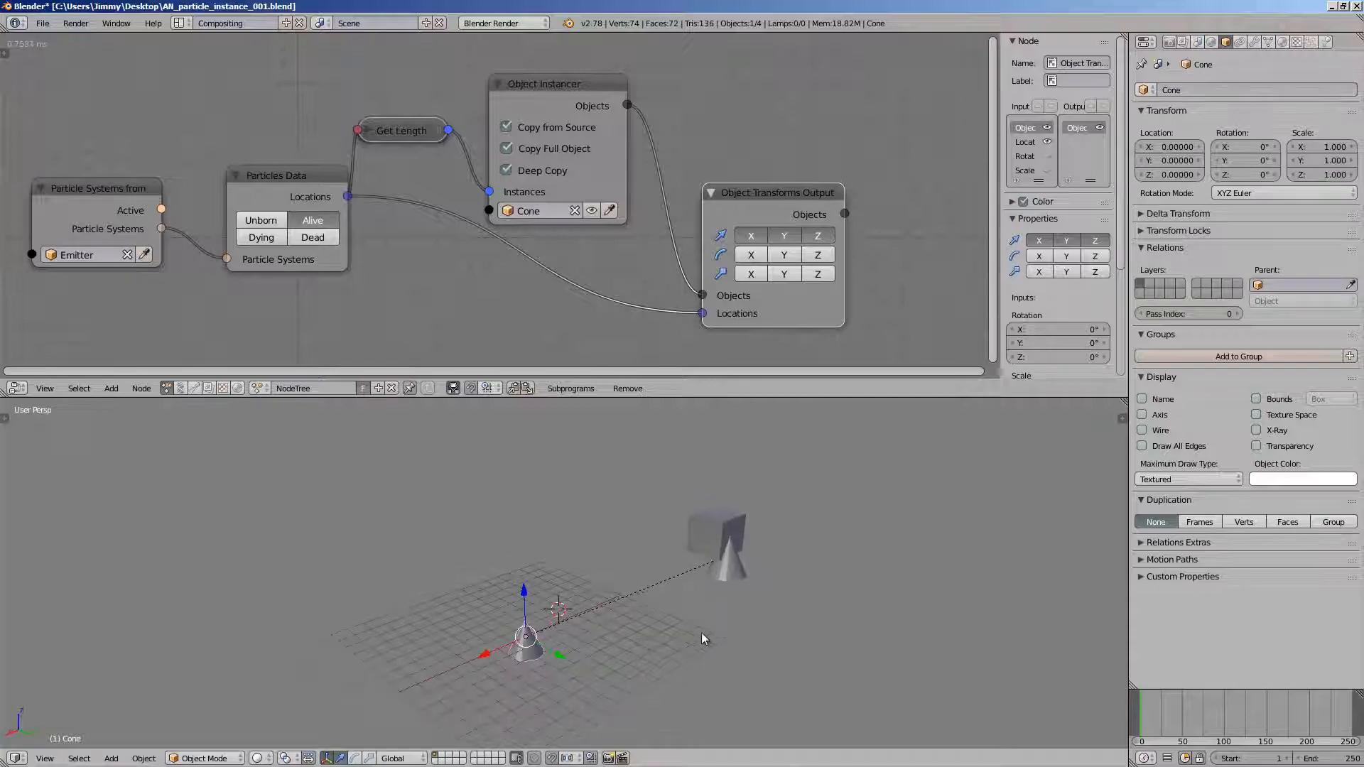
{"action": "key", "text": "alt+a"}
{"action": "right_click", "coordinate": [789, 525]}
{"action": "key", "text": "g"}
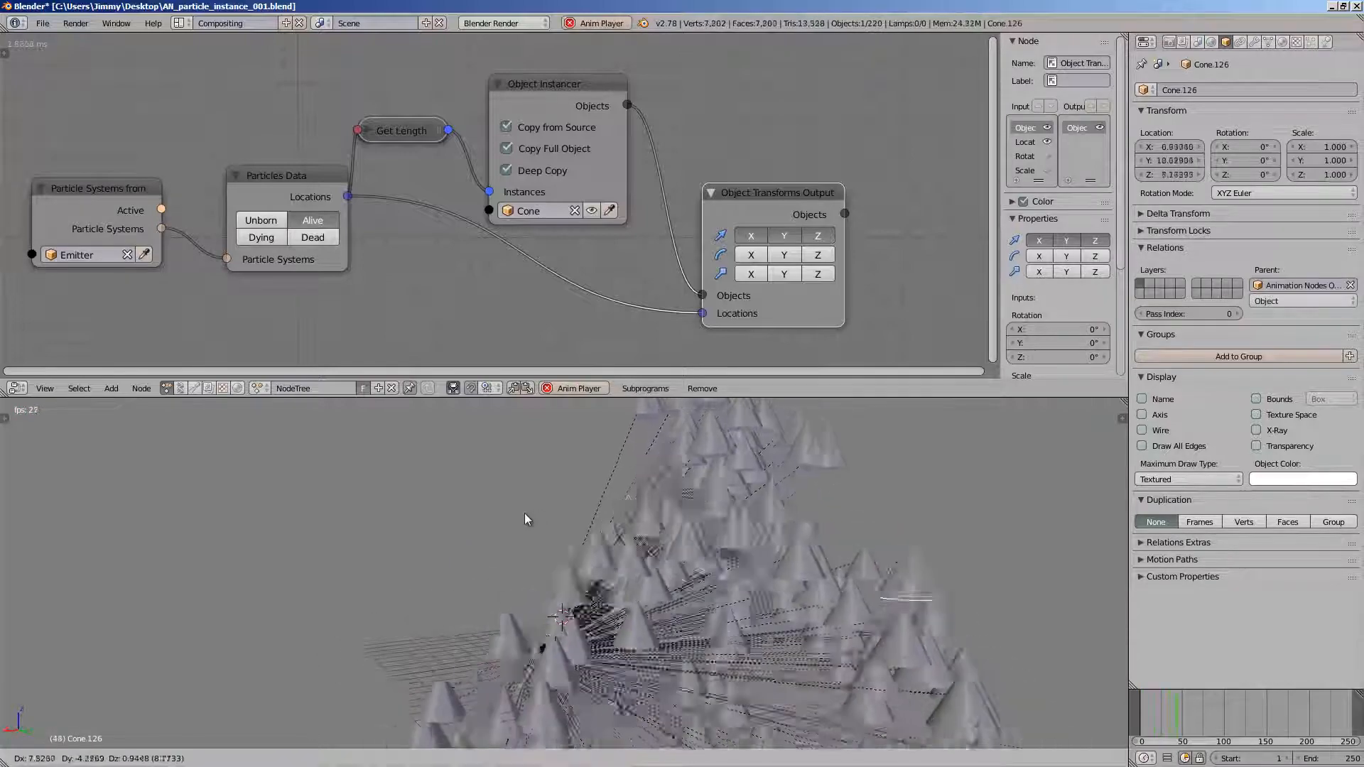
{"action": "left_click", "coordinate": [703, 529]}
{"action": "key", "text": "Escape"}
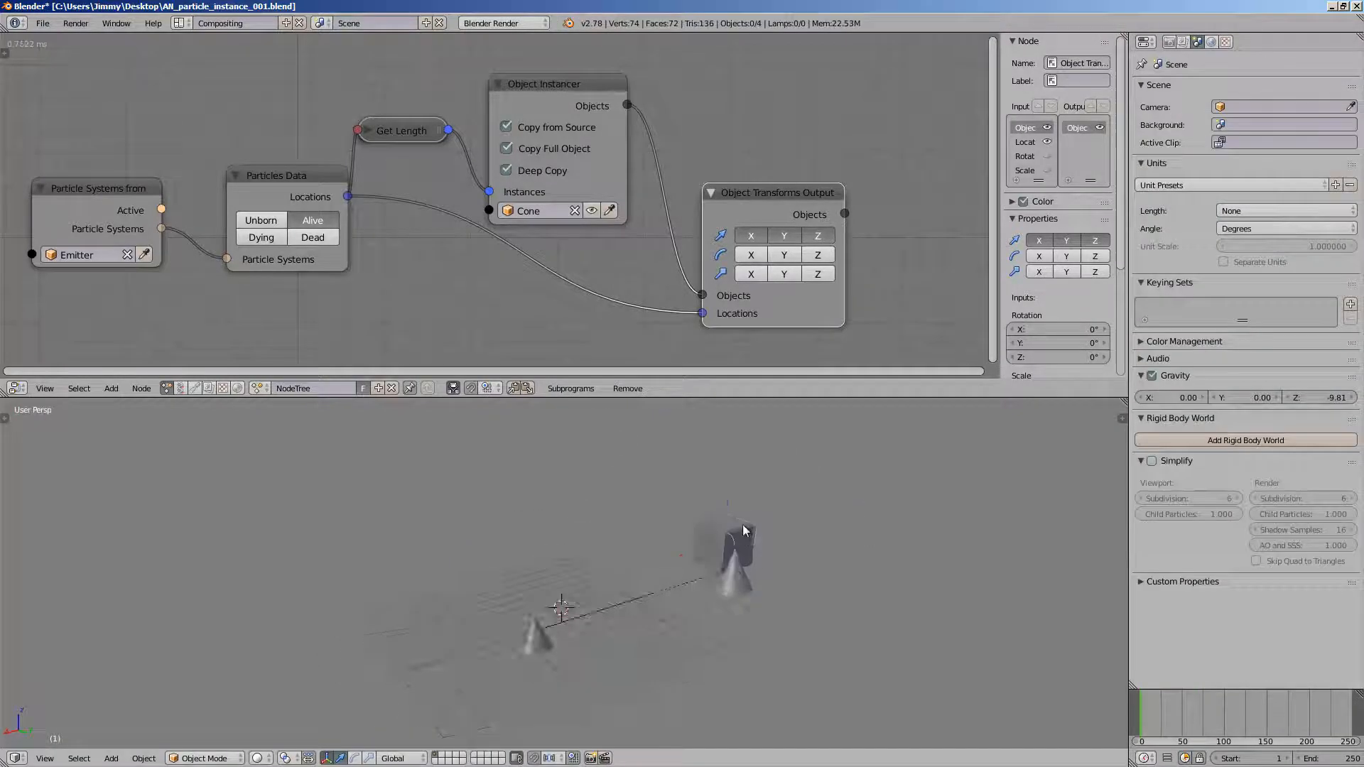
- Move the emitter cube to about X 13.5, Y -4.9, Z 7.8 and scale it up to about 1.467
{"action": "right_click", "coordinate": [732, 547]}
{"action": "key", "text": "g"}
{"action": "left_click", "coordinate": [357, 555]}
{"action": "key", "text": "s"}
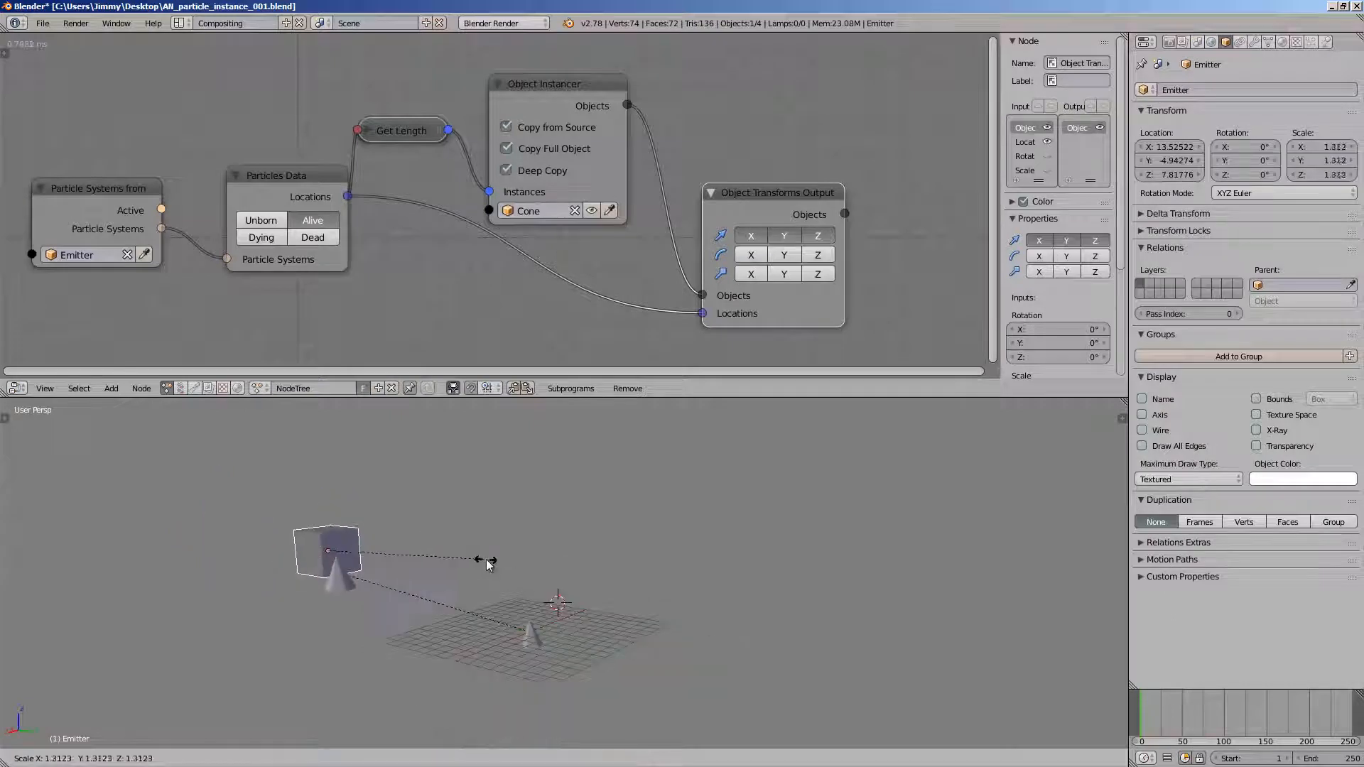
{"action": "left_click", "coordinate": [542, 557]}
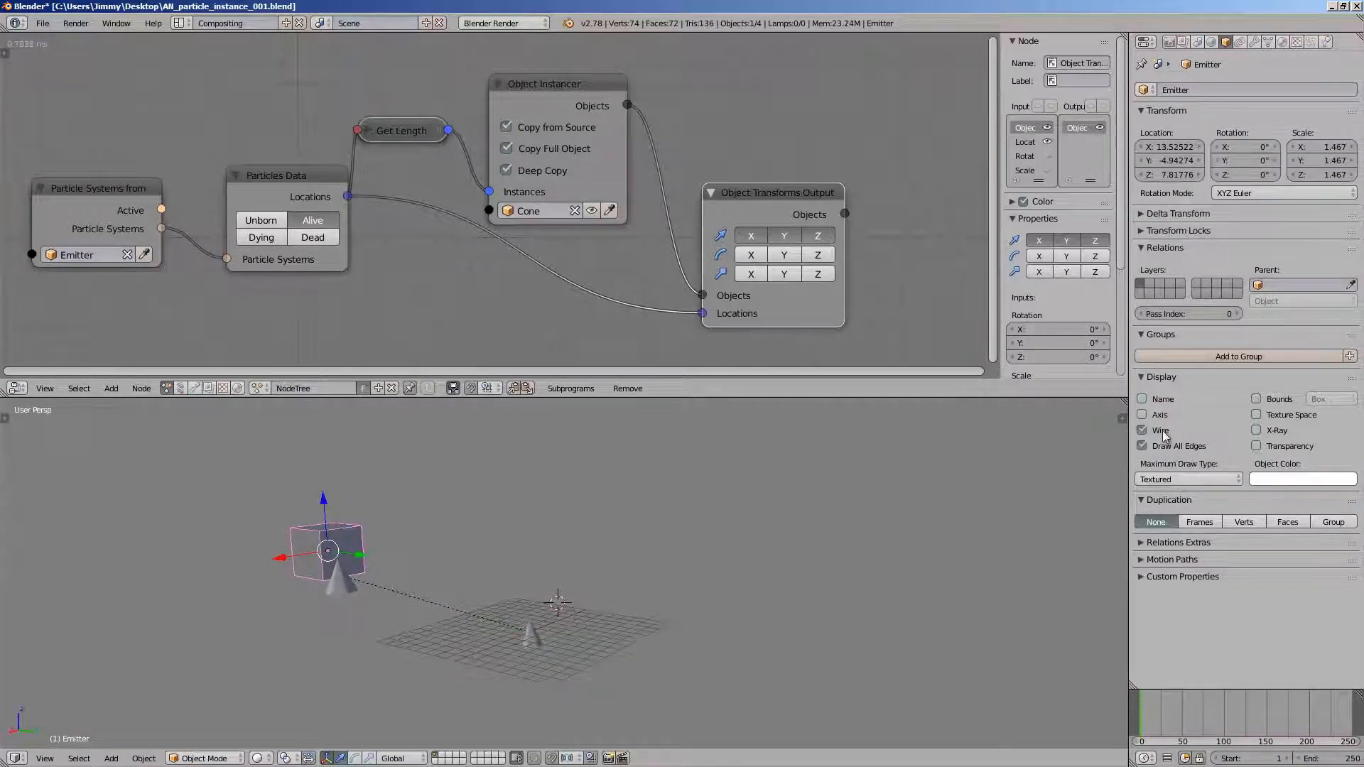
- Enable Wire and Draw All Edges for the emitter and set its maximum draw type to Wire
{"action": "left_click", "coordinate": [1174, 475]}
{"action": "left_click", "coordinate": [1171, 448]}
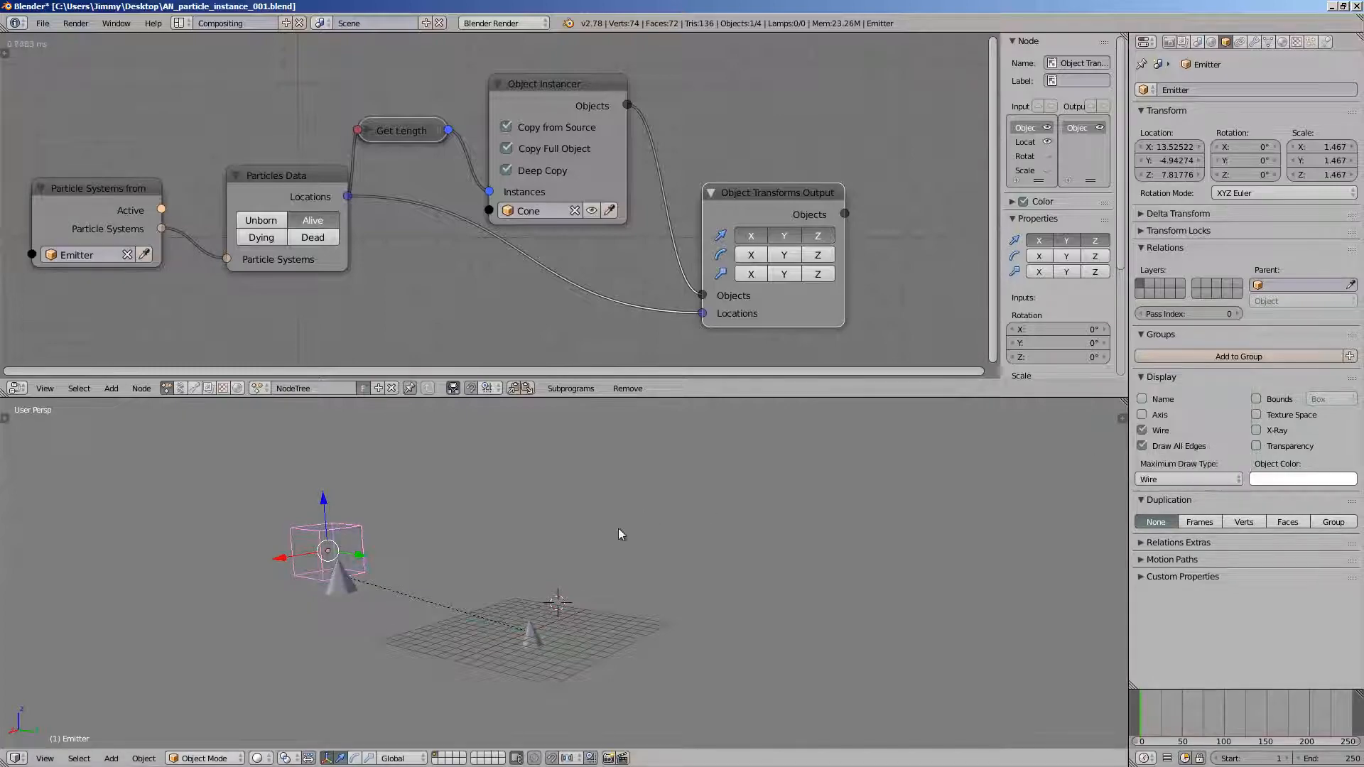
- Play back the animation with the wireframe emitter and save the scene under its current file name
{"action": "key", "text": "alt+a"}
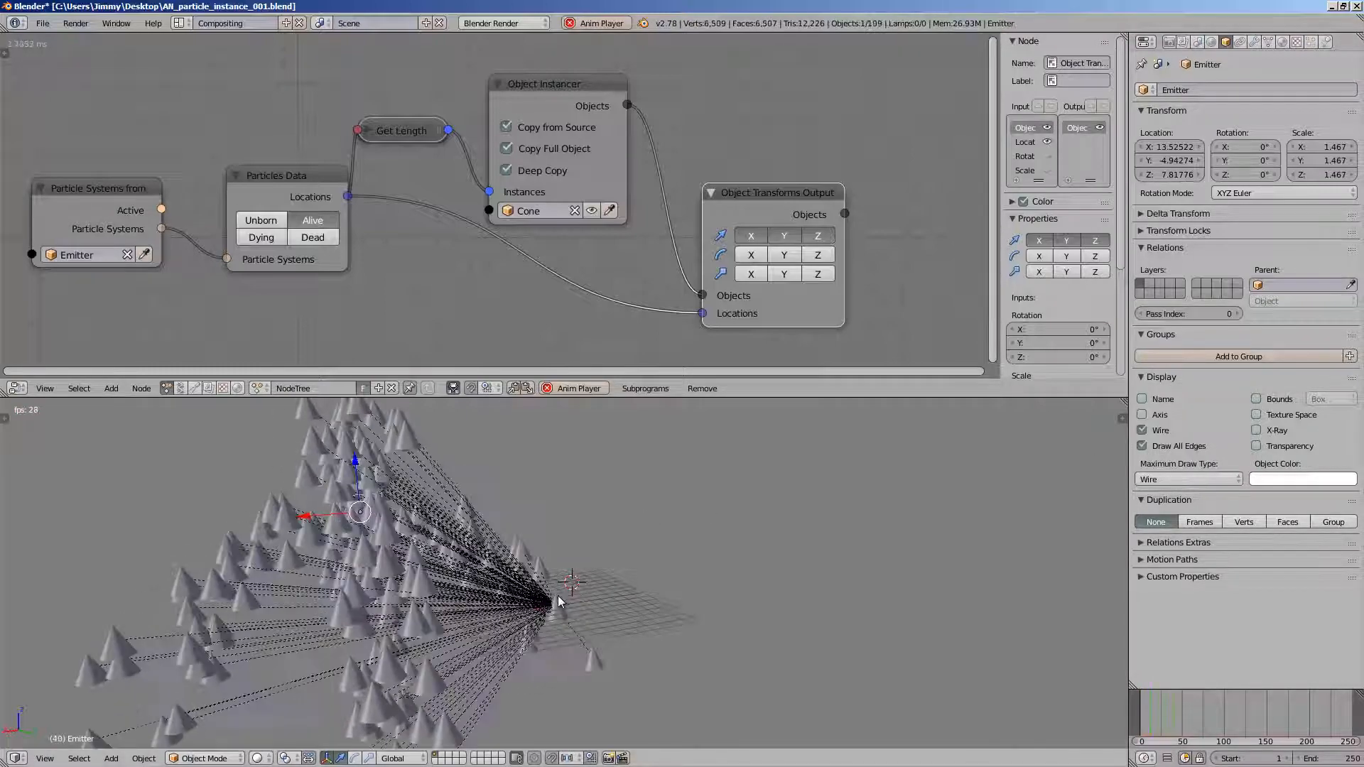
{"action": "key", "text": "Escape"}
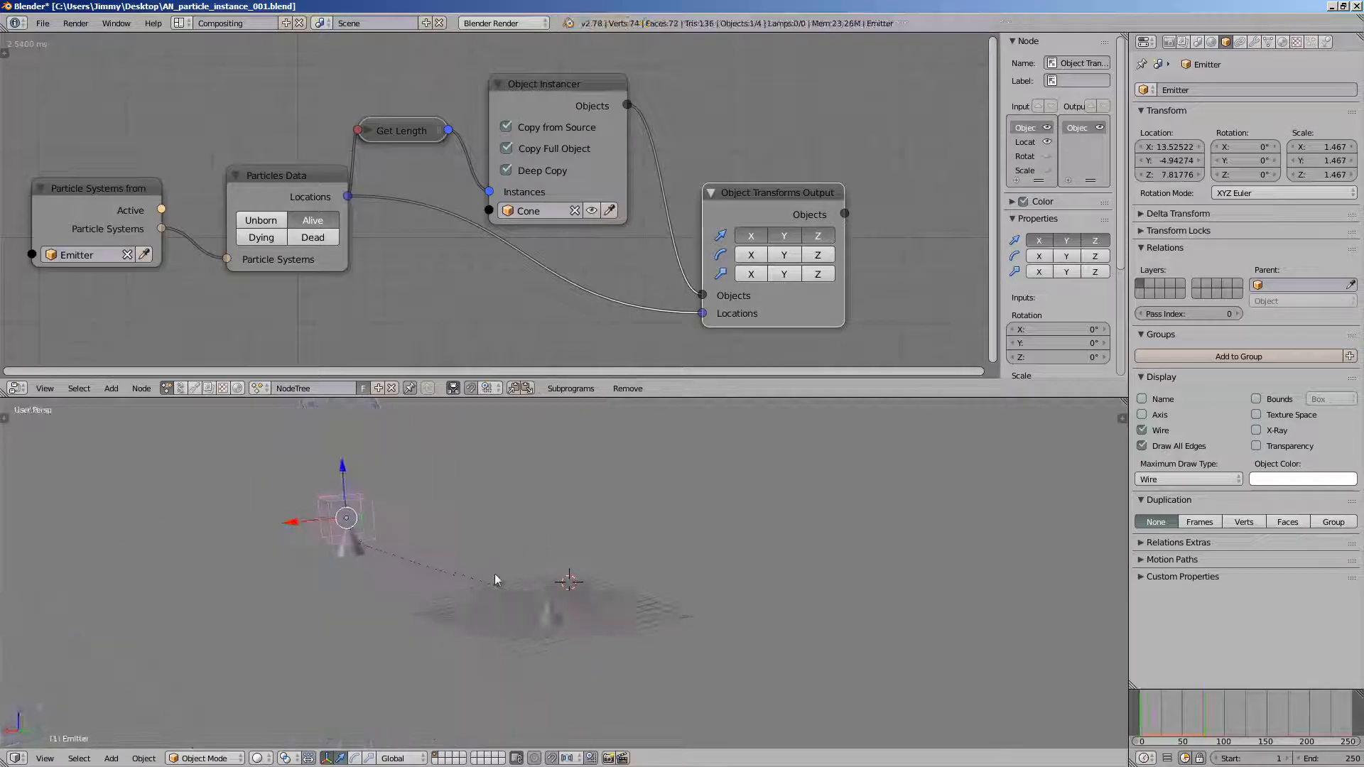
{"action": "key", "text": "ctrl+s"}
{"action": "left_click", "coordinate": [348, 482]}
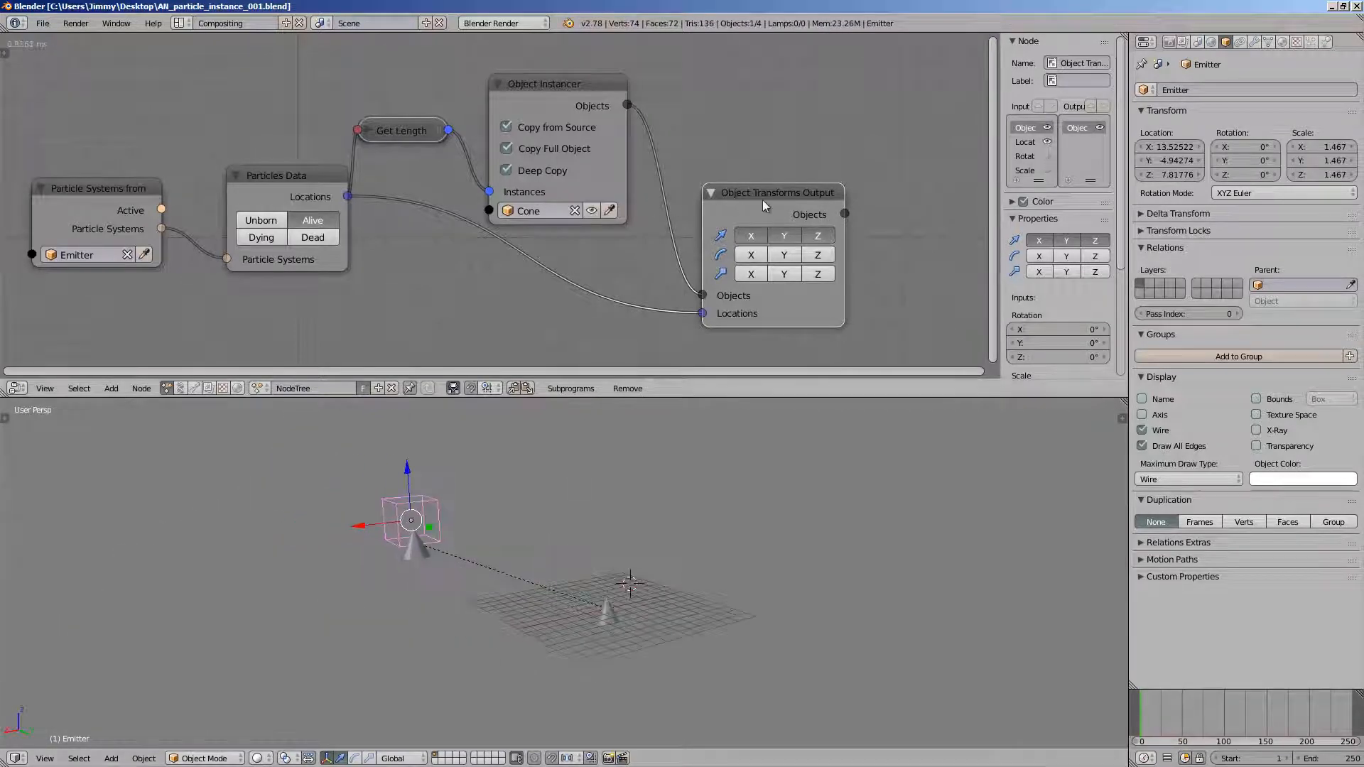
- Reposition the Object Transforms Output node and enable its X, Y and Z rotation channels
{"action": "left_click_drag", "start_coordinate": [763, 200], "coordinate": [795, 172]}
{"action": "mouse_move", "coordinate": [718, 217]}
{"action": "middle_mouse_down"}
{"action": "mouse_move", "coordinate": [699, 223]}
{"action": "mouse_move", "coordinate": [729, 208]}
{"action": "middle_mouse_up"}
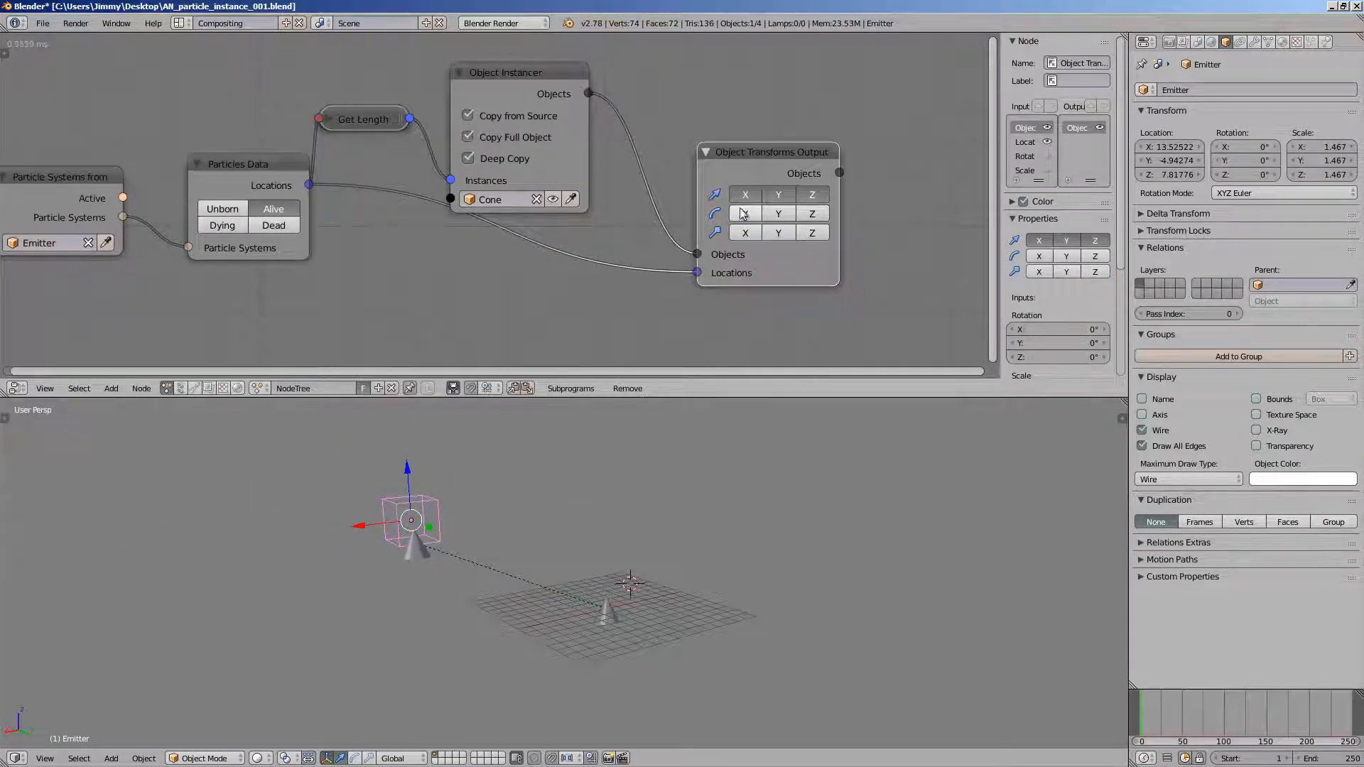
{"action": "left_click_drag", "start_coordinate": [742, 215], "coordinate": [786, 215]}
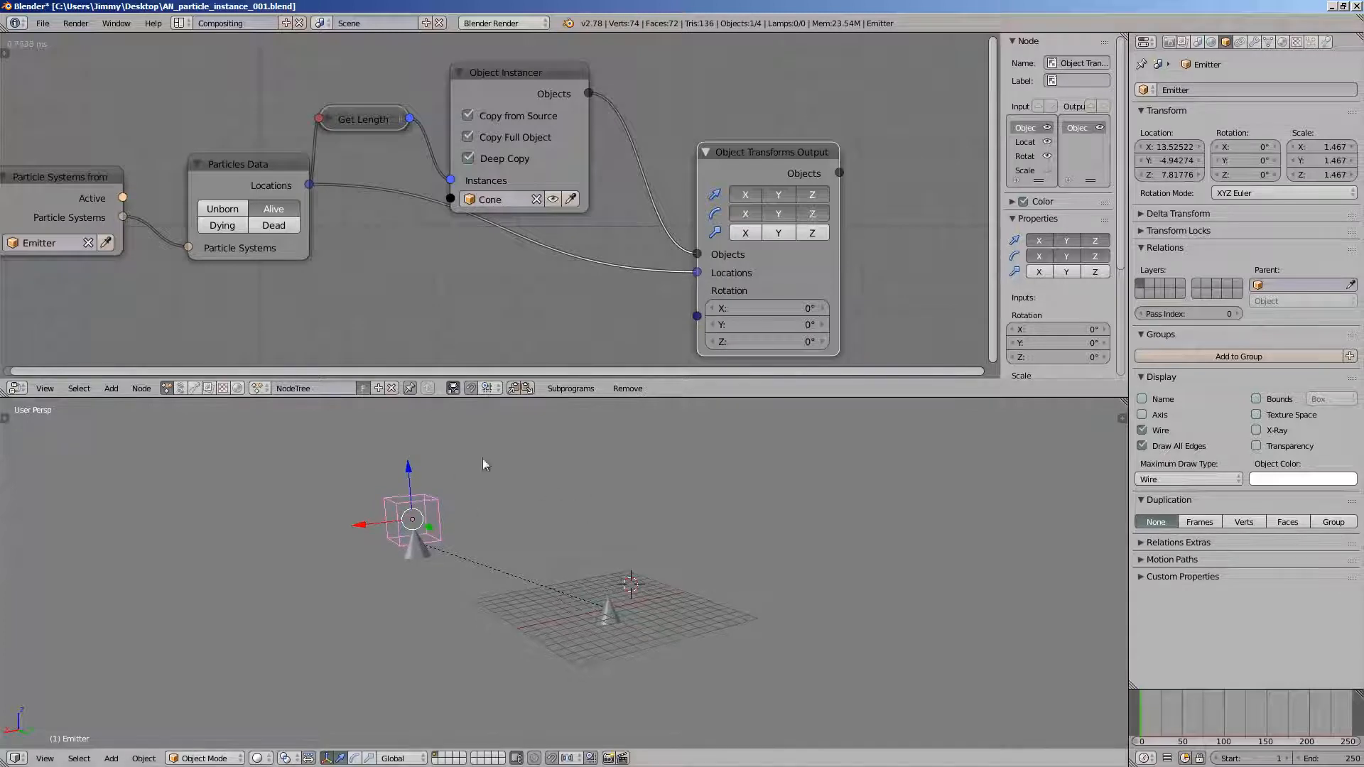
- Move the Object Instancer node up and try to link the Particles Data Locations output to the Rotation input
{"action": "middle_click_drag", "start_coordinate": [421, 237], "coordinate": [431, 221]}
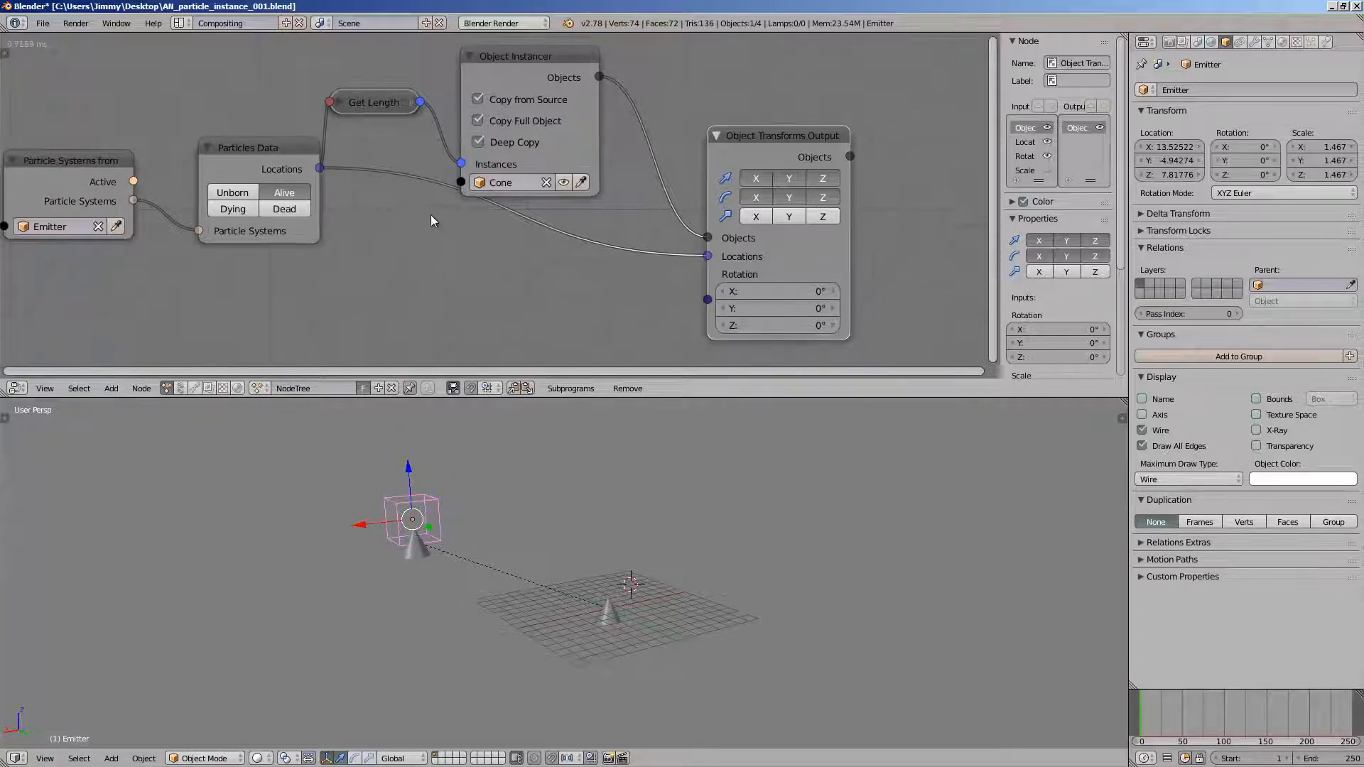
{"action": "left_click_drag", "start_coordinate": [507, 122], "coordinate": [530, 94]}
{"action": "left_click_drag", "start_coordinate": [320, 168], "coordinate": [673, 312]}
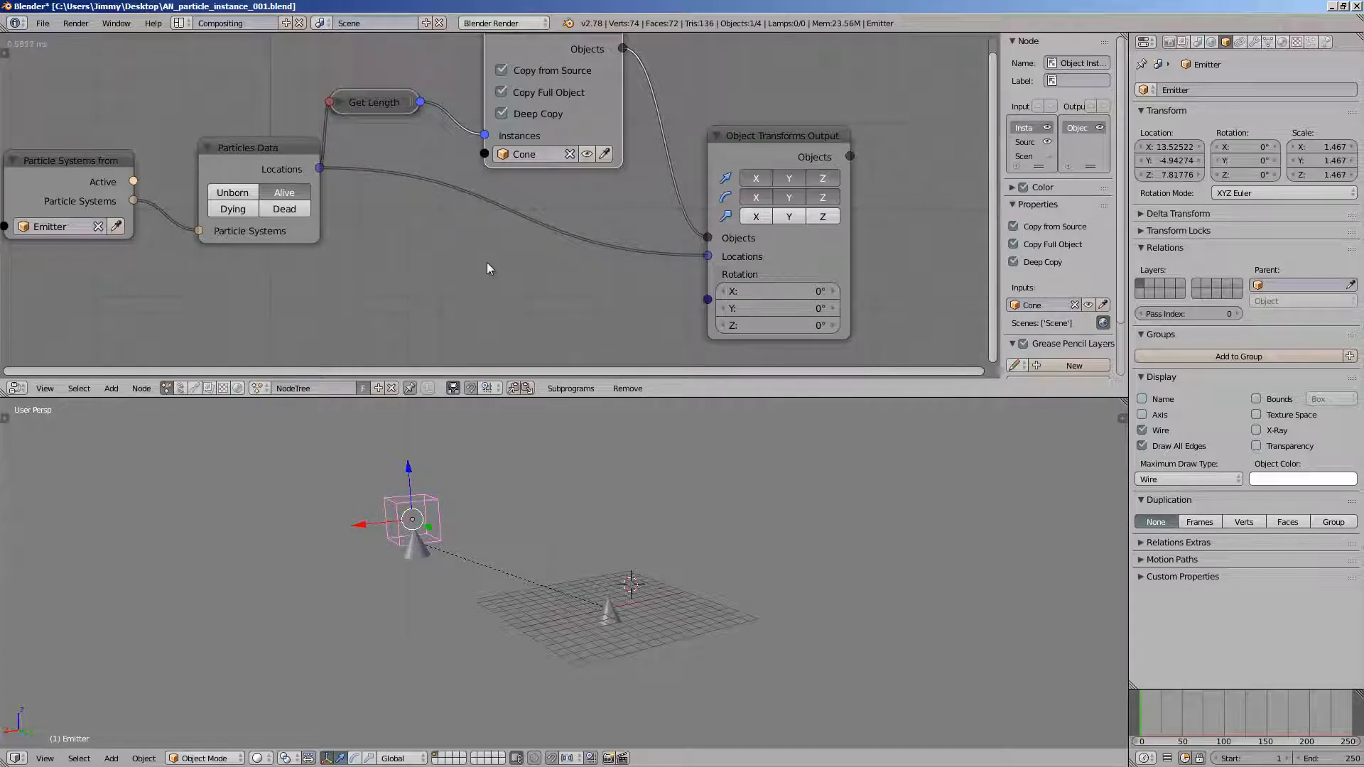
- Add a Direction to Rotation node below the Object Instancer
{"action": "key", "text": "ctrl+a"}
{"action": "type", "text": "rotat"}
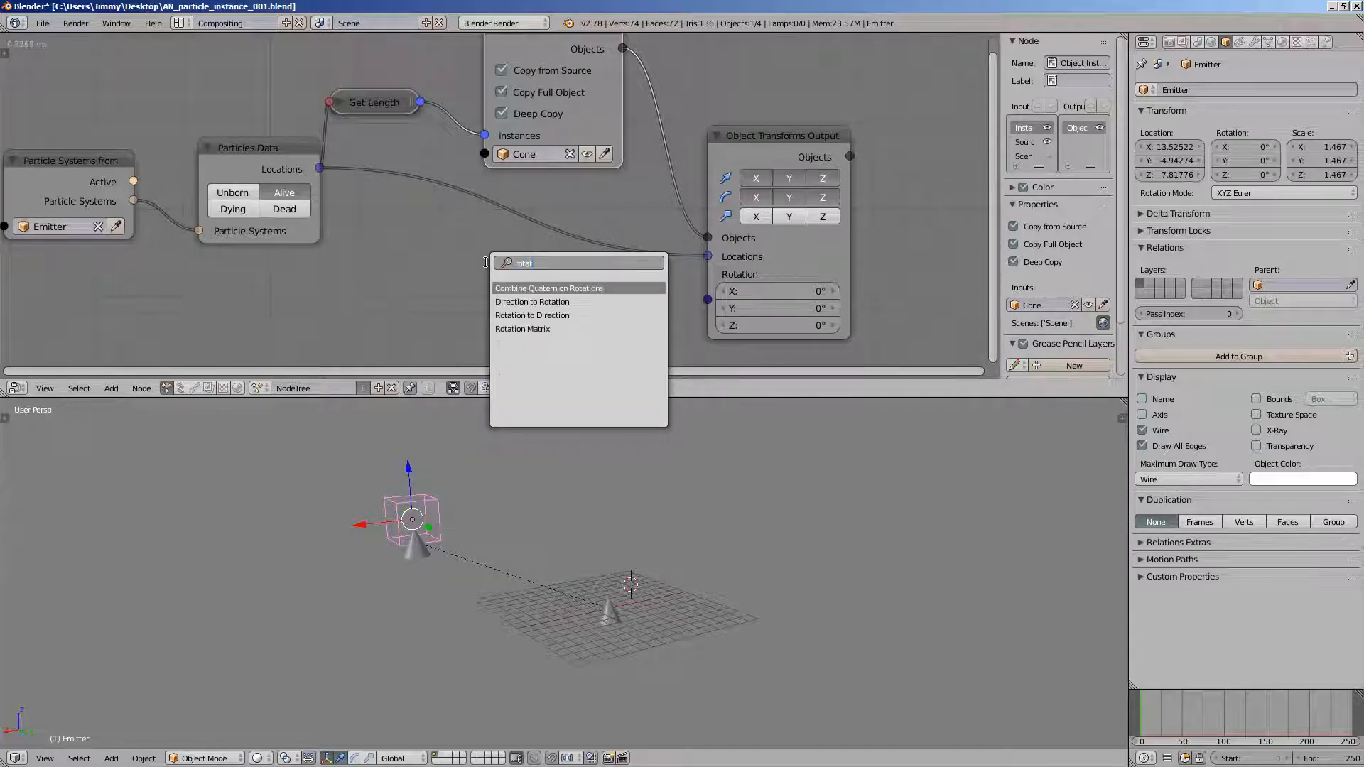
{"action": "key", "text": "Down"}
{"action": "key", "text": "Return"}
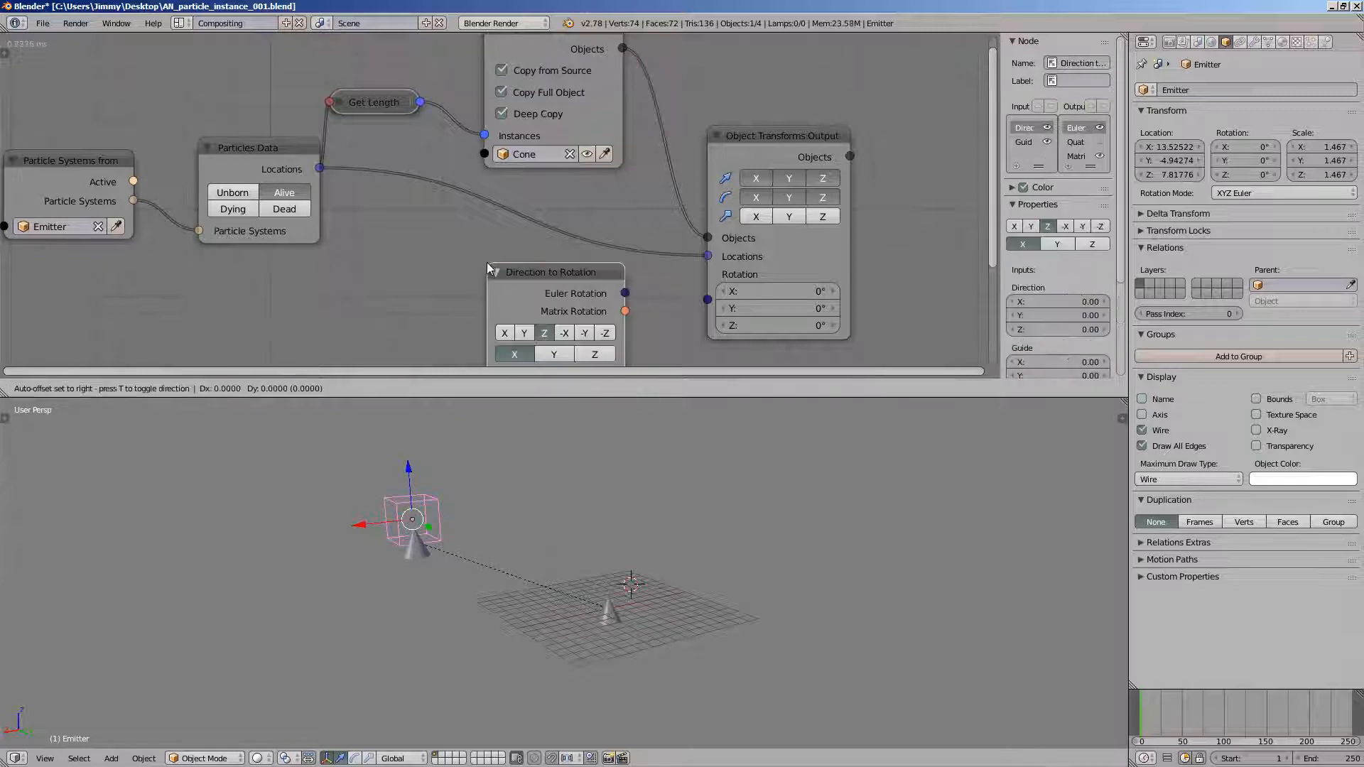
{"action": "left_click", "coordinate": [487, 262]}
- Link Particles Data Locations to the Direction input and Euler Rotation to the Object Transforms Output's Rotation input
{"action": "scroll", "coordinate": [402, 246], "scroll_direction": "down", "scroll_amount": 2}
{"action": "middle_click_drag", "start_coordinate": [395, 245], "coordinate": [393, 214]}
{"action": "left_click_drag", "start_coordinate": [345, 142], "coordinate": [478, 318]}
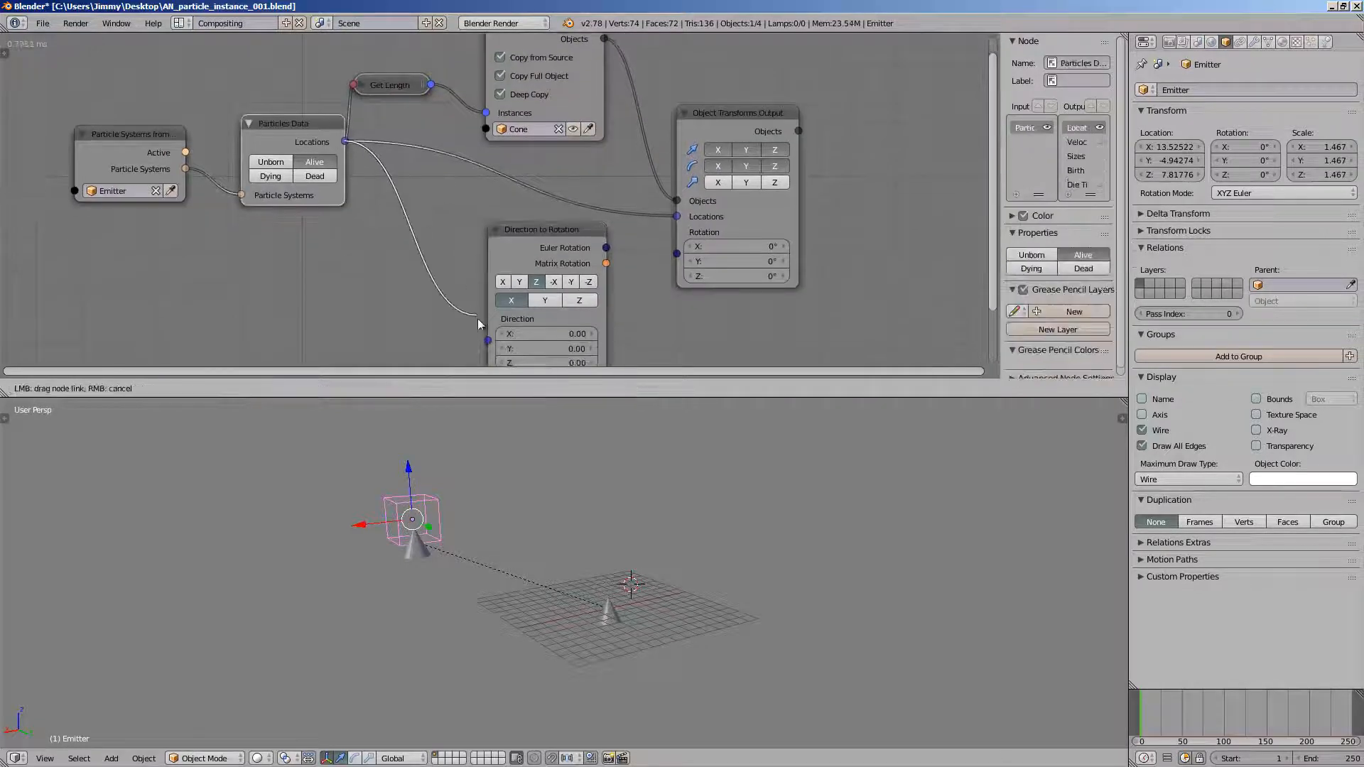
{"action": "left_click_drag", "start_coordinate": [605, 248], "coordinate": [677, 254]}
- Play back the animation and shift the Direction to Rotation node slightly left while viewing the rotated cones
{"action": "key", "text": "alt+a"}
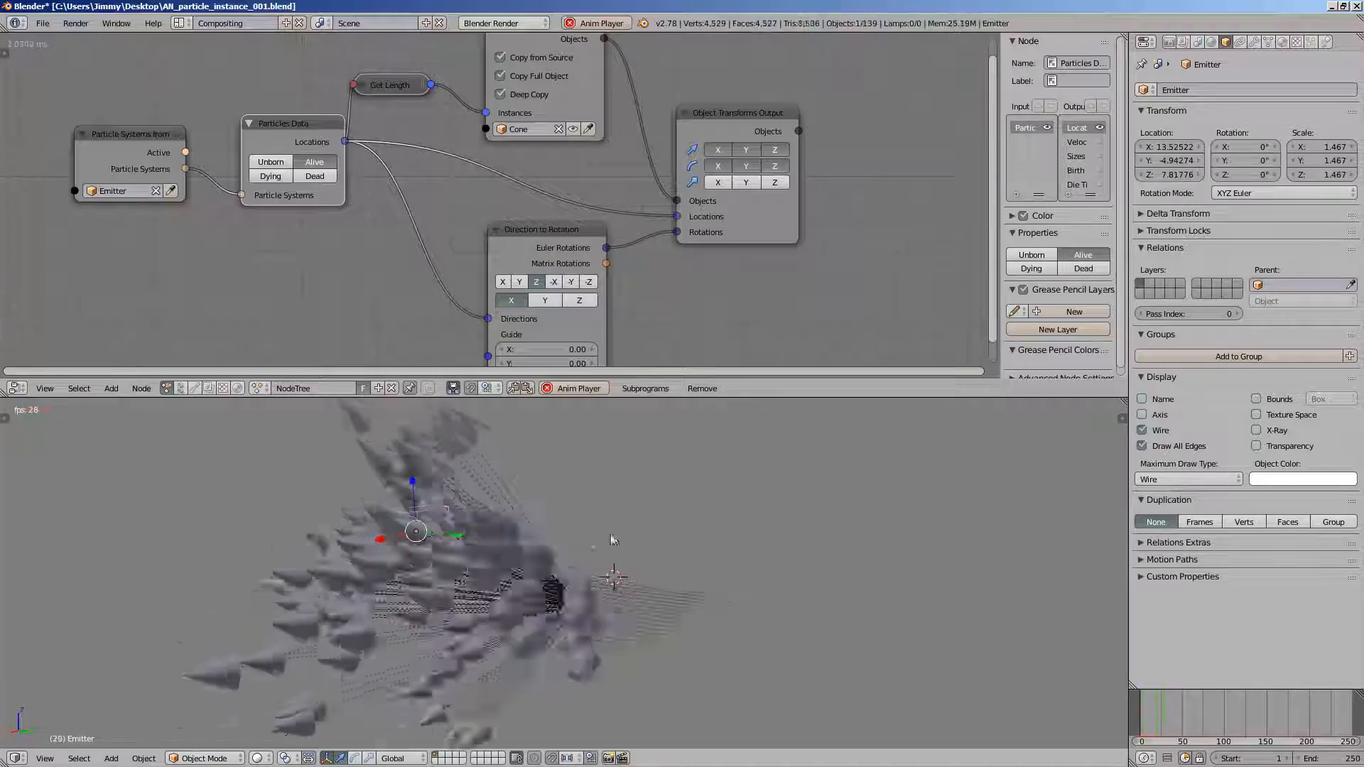
{"action": "middle_click_drag", "start_coordinate": [614, 290], "coordinate": [605, 254]}
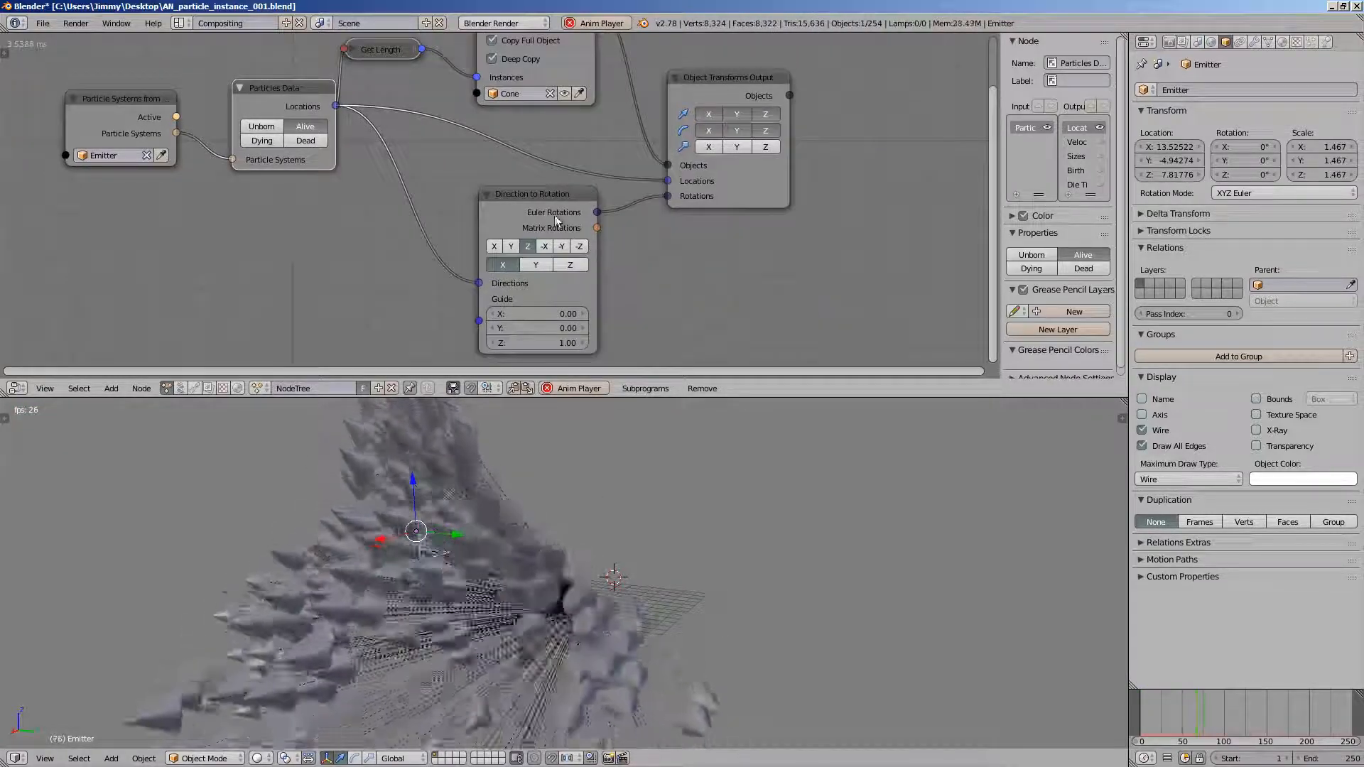
{"action": "left_click_drag", "start_coordinate": [556, 221], "coordinate": [522, 217]}
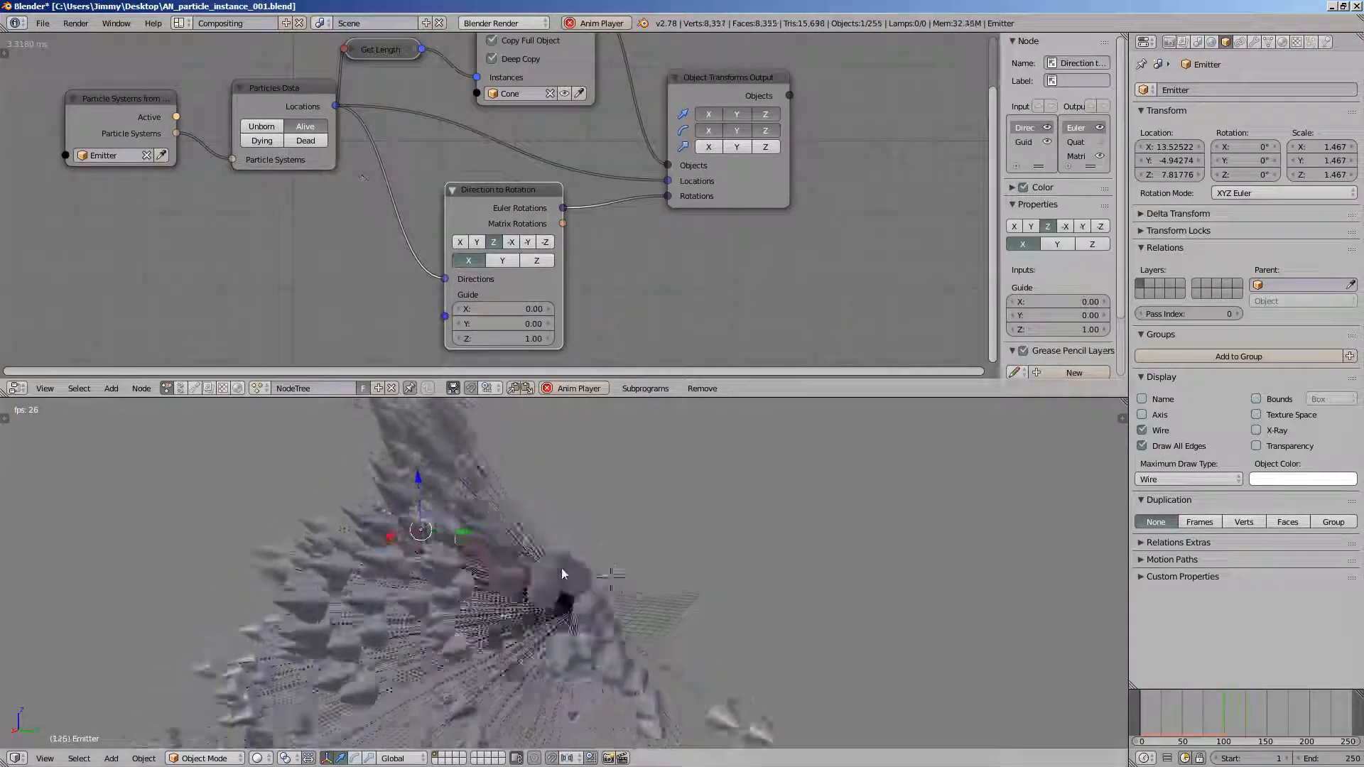
{"action": "middle_click_drag", "start_coordinate": [562, 574], "coordinate": [527, 550]}
{"action": "middle_click_drag", "start_coordinate": [612, 594], "coordinate": [578, 591]}
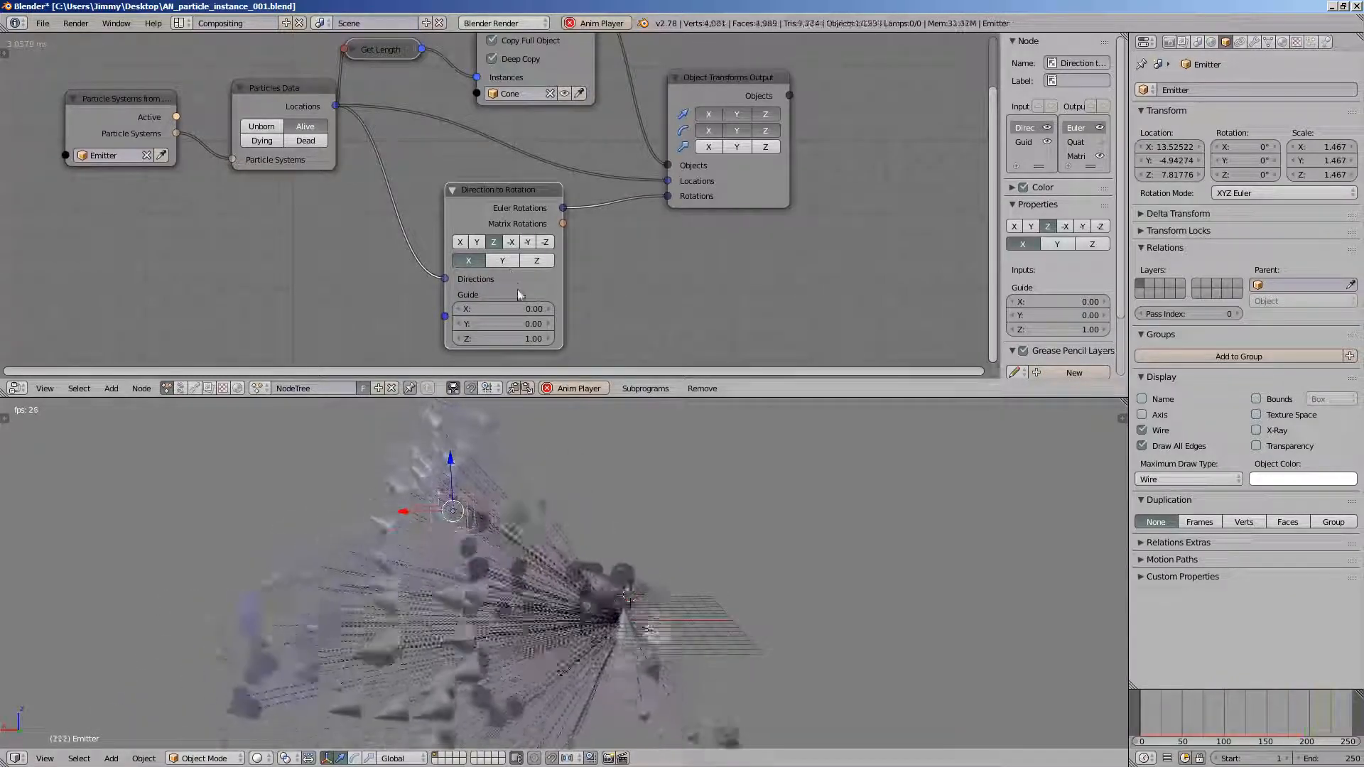
- Try Z and Y as the guide axis of the Direction to Rotation node, then restore X
{"action": "left_click", "coordinate": [536, 261]}
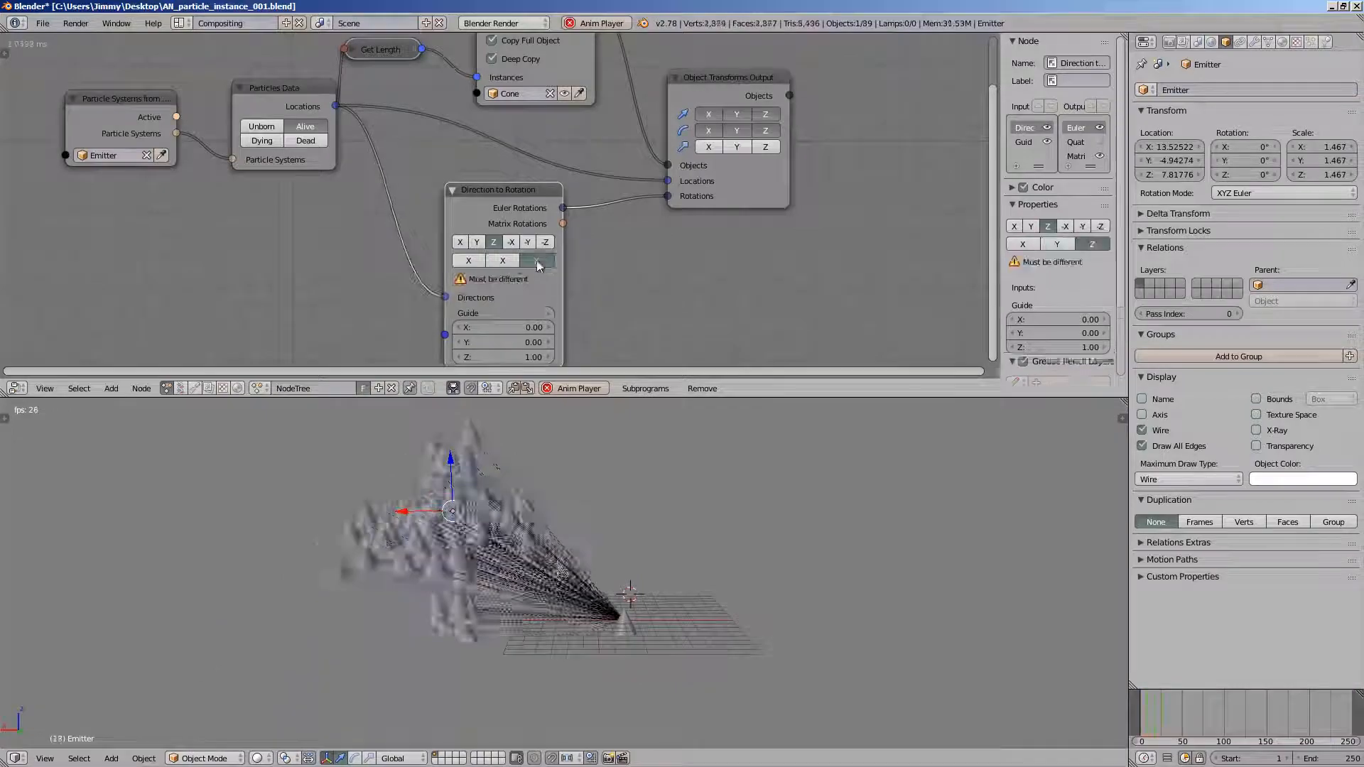
{"action": "left_click", "coordinate": [502, 261]}
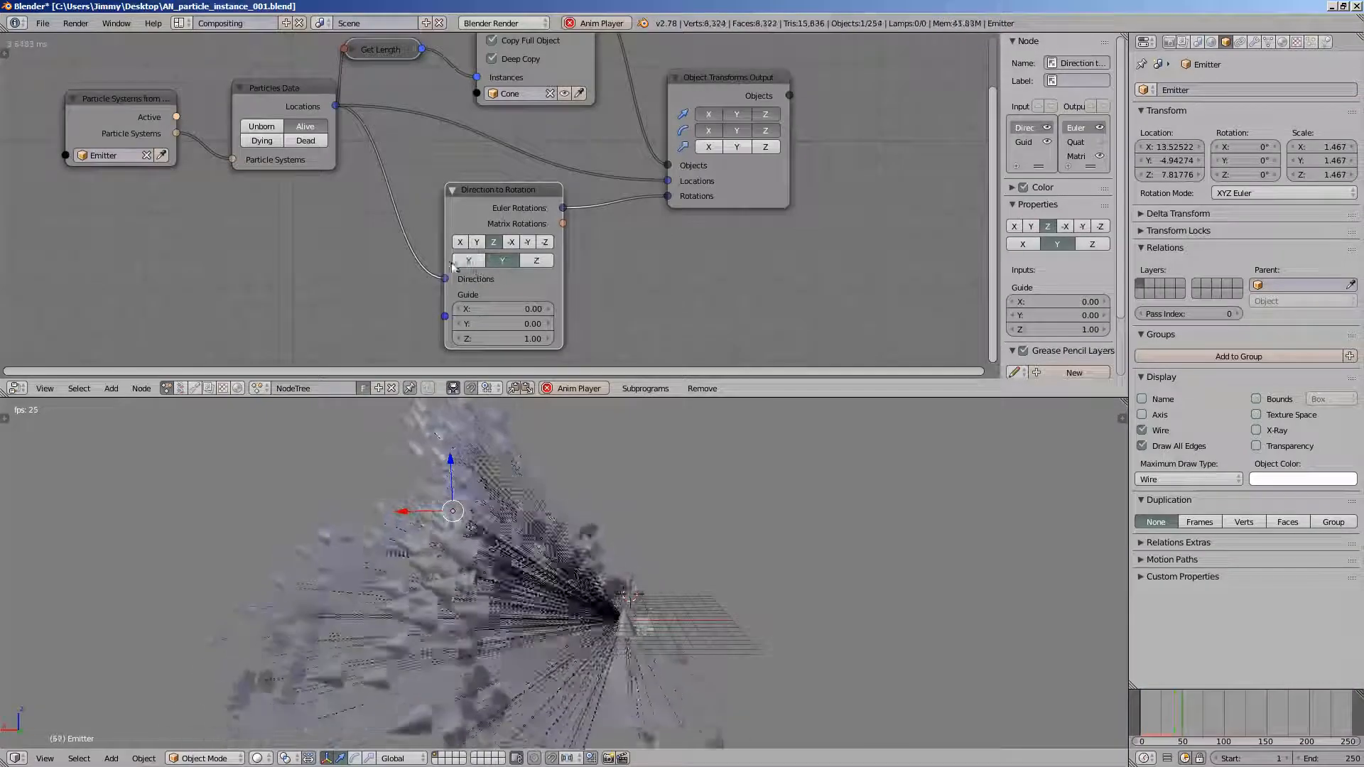
{"action": "left_click", "coordinate": [468, 261]}
- Compare Y and -Y as the track axis of the Direction to Rotation node and keep Y
{"action": "left_click", "coordinate": [477, 243]}
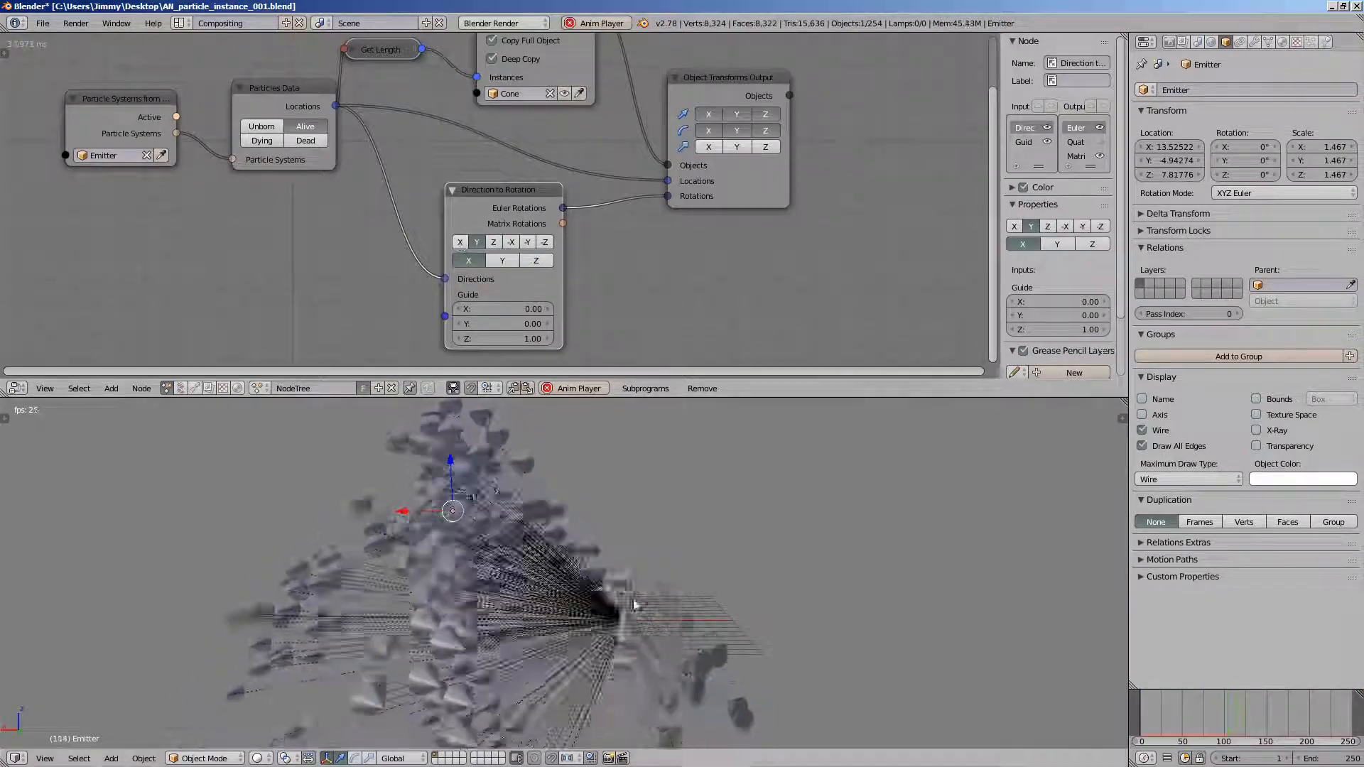
{"action": "left_click", "coordinate": [511, 243]}
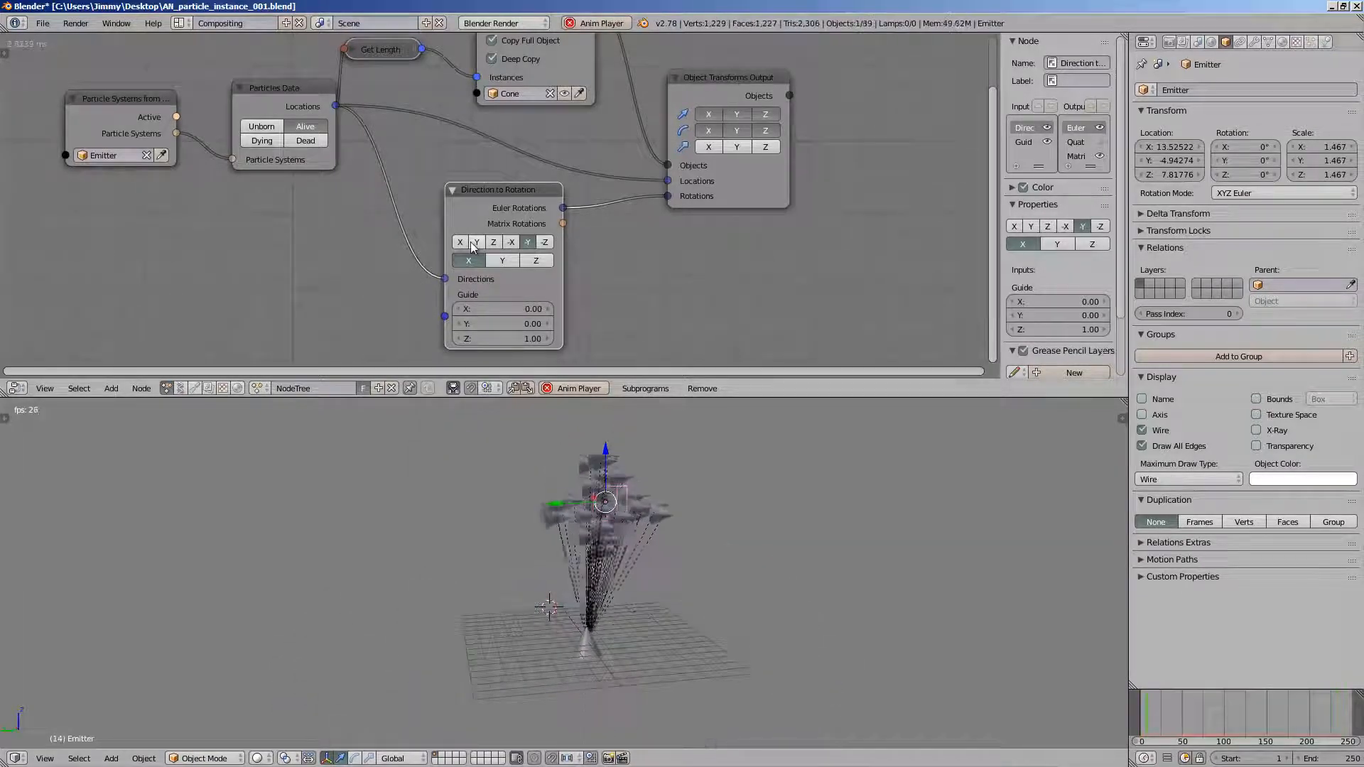
{"action": "mouse_move", "coordinate": [636, 562]}
{"action": "middle_mouse_down"}
{"action": "mouse_move", "coordinate": [670, 569]}
{"action": "mouse_move", "coordinate": [667, 587]}
{"action": "mouse_move", "coordinate": [432, 590]}
{"action": "mouse_move", "coordinate": [629, 586]}
{"action": "middle_mouse_up"}
- Reposition the Object Transforms Output and Object Instancer nodes and re-enable Copy Full Object and Deep Copy on the instancer
{"action": "left_click_drag", "start_coordinate": [710, 193], "coordinate": [720, 178]}
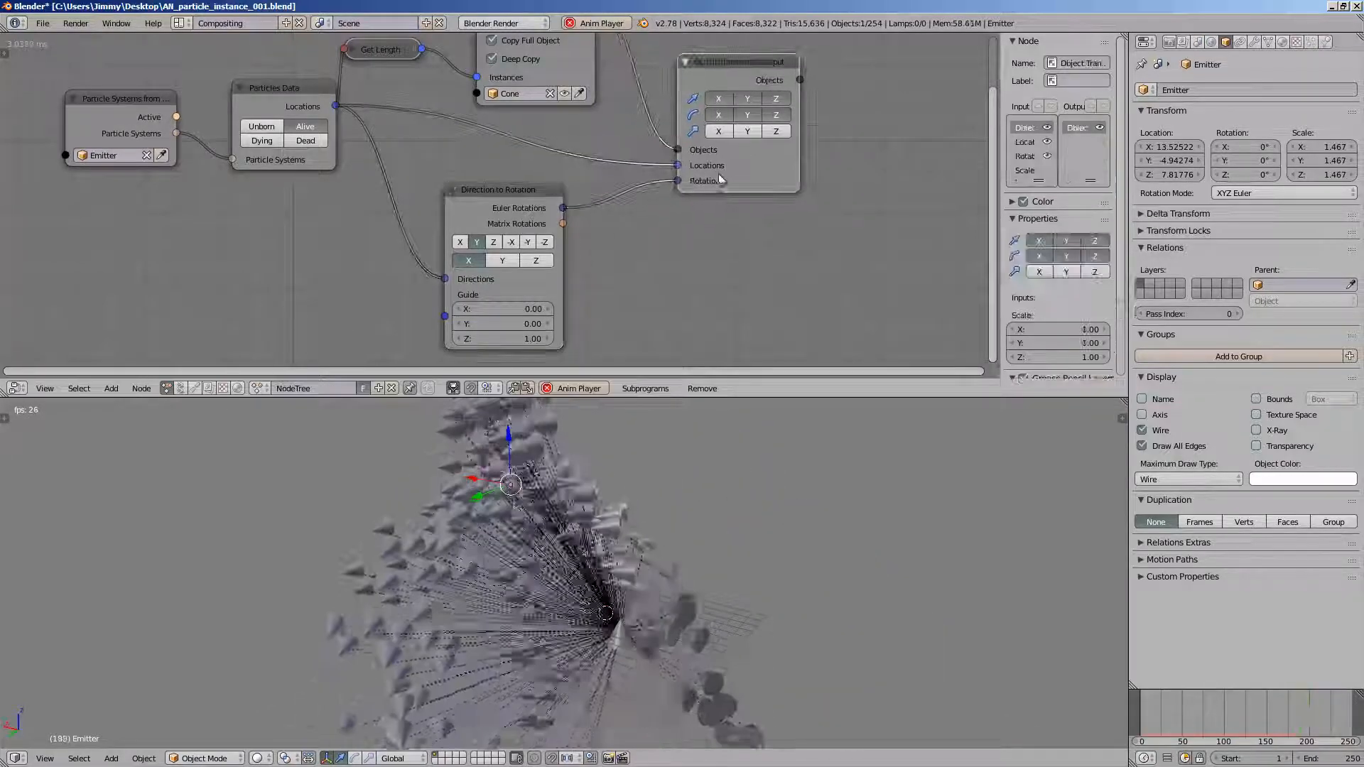
{"action": "scroll", "coordinate": [718, 177], "scroll_direction": "down", "scroll_amount": 2}
{"action": "middle_click_drag", "start_coordinate": [645, 123], "coordinate": [609, 162]}
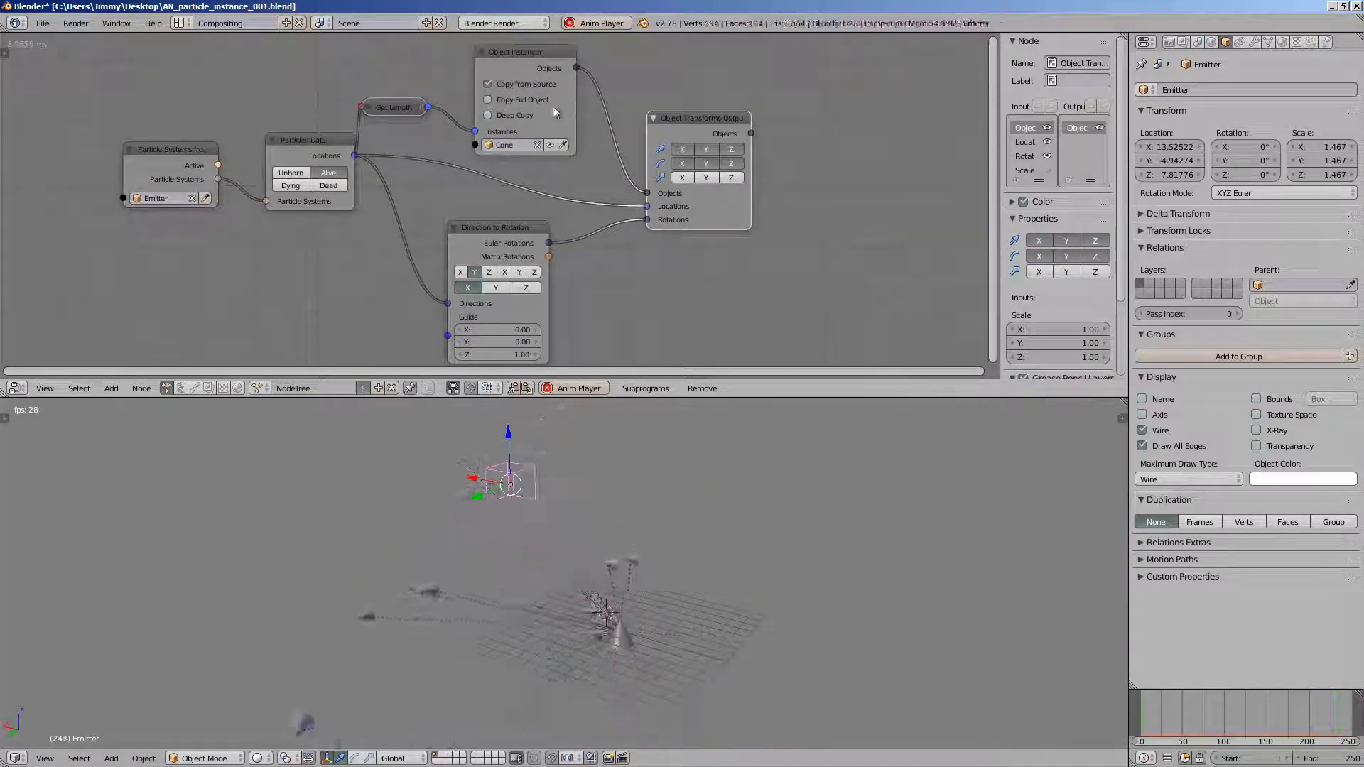
{"action": "left_click", "coordinate": [511, 101]}
{"action": "left_click", "coordinate": [514, 112]}
{"action": "left_click_drag", "start_coordinate": [520, 67], "coordinate": [536, 59]}
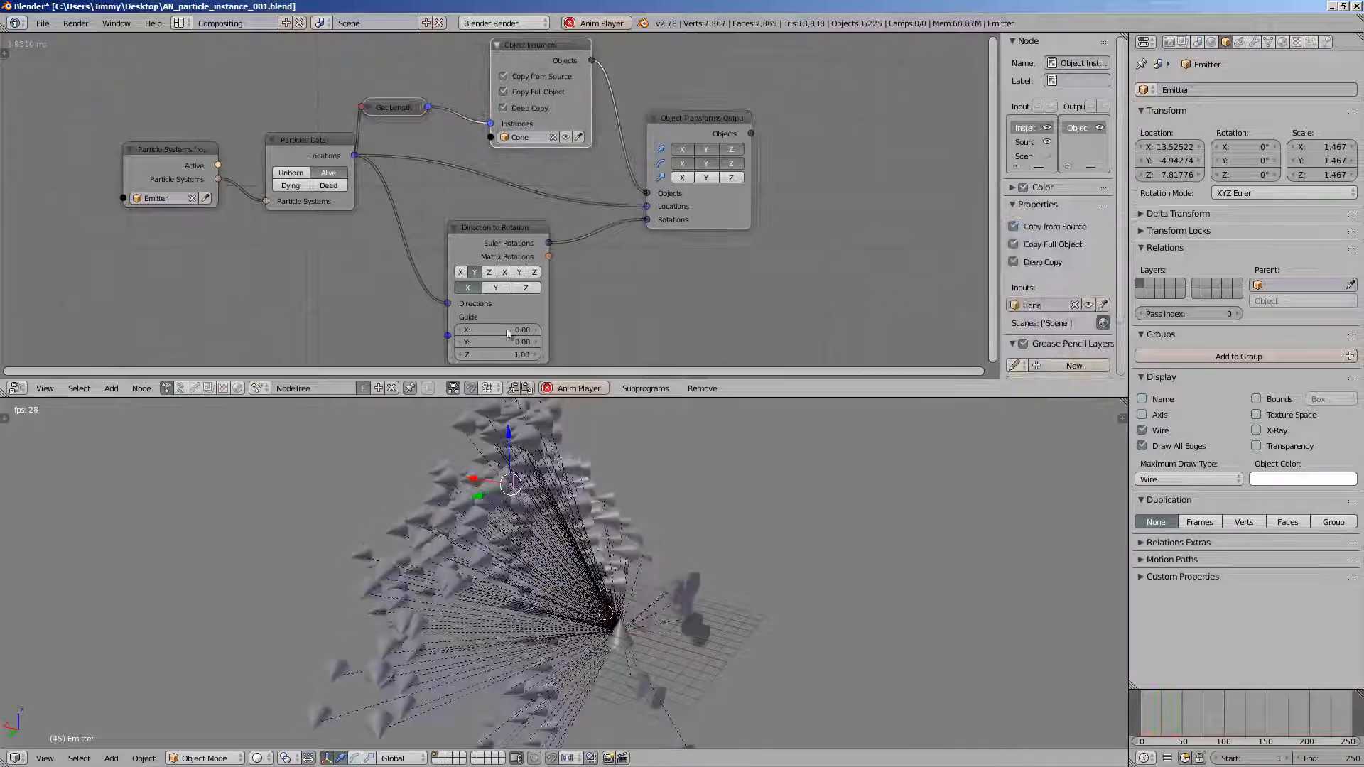
- Inspect the playing cones from several angles and try Y and Z as the guide axis before restoring X
{"action": "middle_click_drag", "start_coordinate": [545, 502], "coordinate": [437, 572]}
{"action": "scroll", "coordinate": [585, 565], "scroll_direction": "down", "scroll_amount": 4}
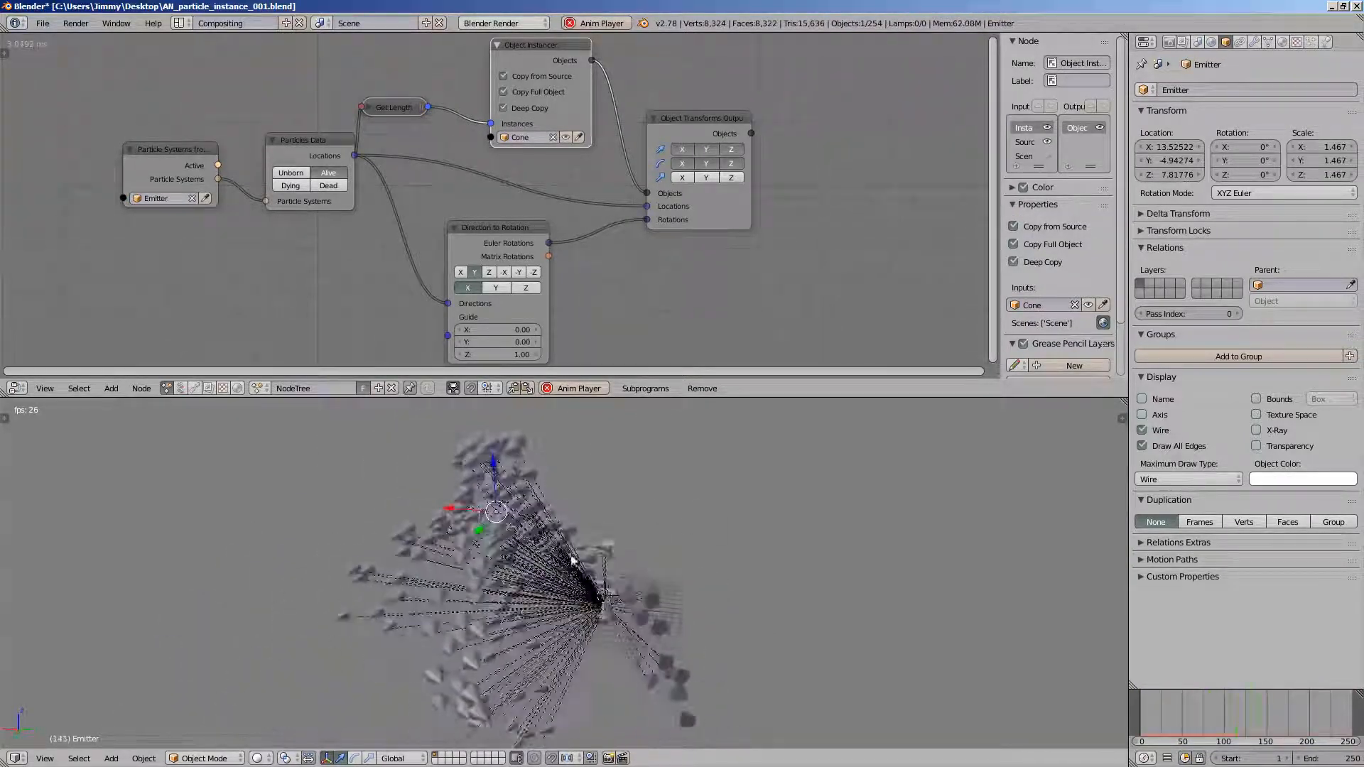
{"action": "middle_click_drag", "start_coordinate": [581, 567], "coordinate": [532, 591]}
{"action": "scroll", "coordinate": [530, 523], "scroll_direction": "up", "scroll_amount": 3}
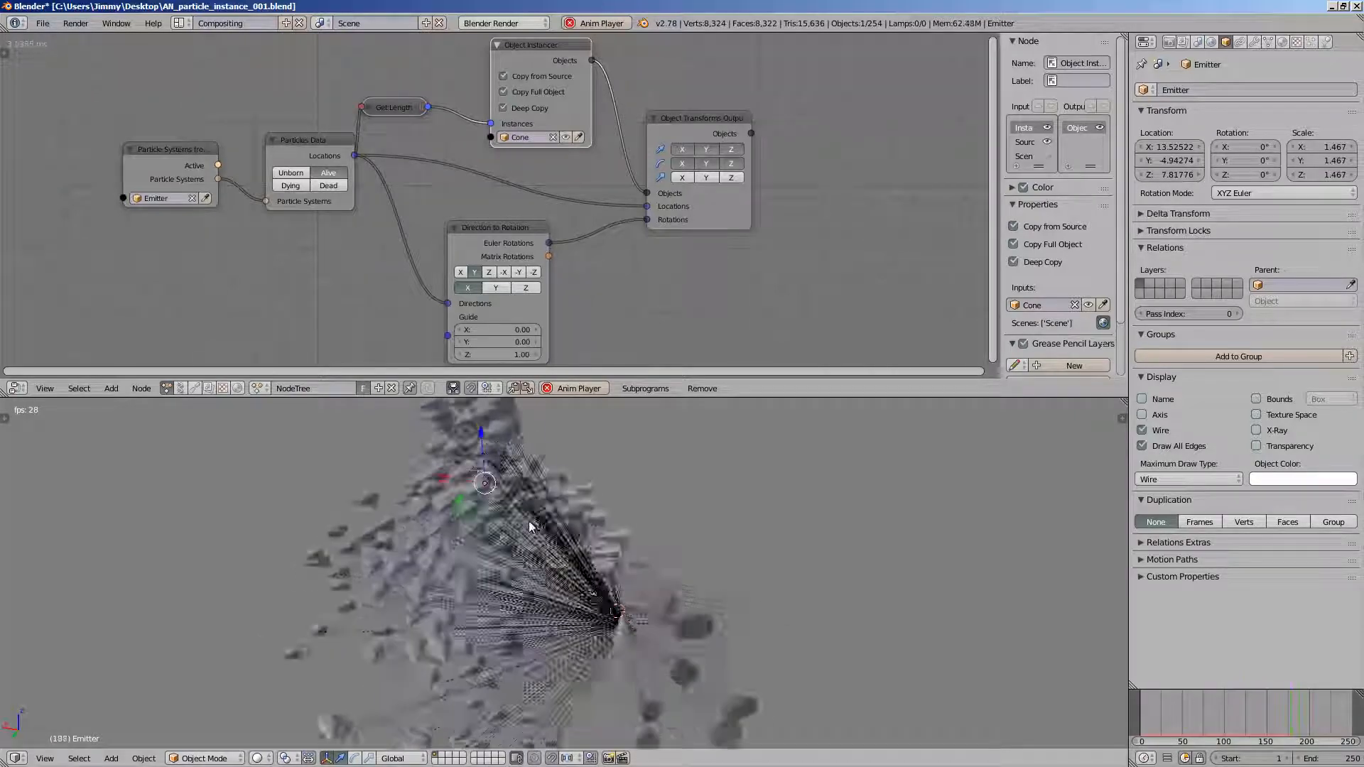
{"action": "middle_click_drag", "start_coordinate": [530, 524], "coordinate": [554, 571]}
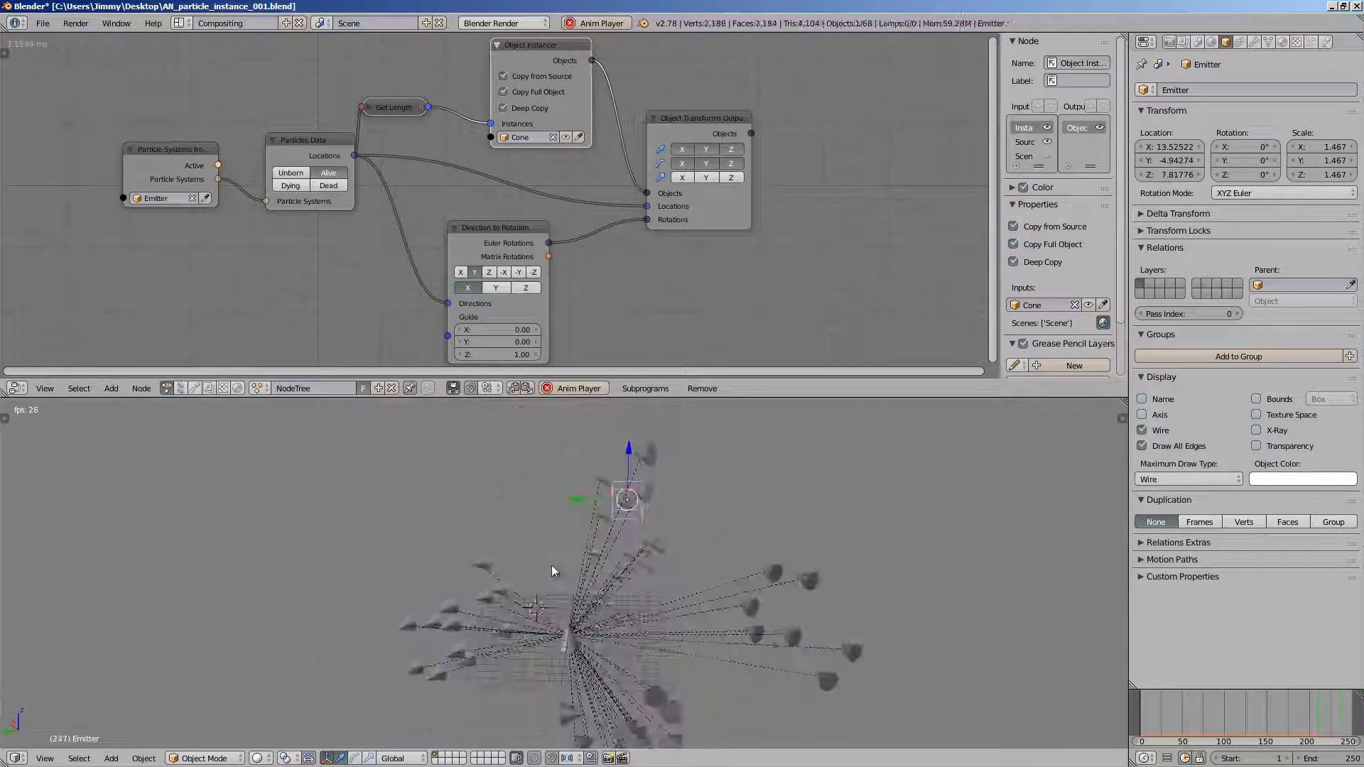
{"action": "scroll", "coordinate": [574, 306], "scroll_direction": "up", "scroll_amount": 1}
{"action": "middle_click_drag", "start_coordinate": [575, 307], "coordinate": [580, 271]}
{"action": "left_click", "coordinate": [503, 259]}
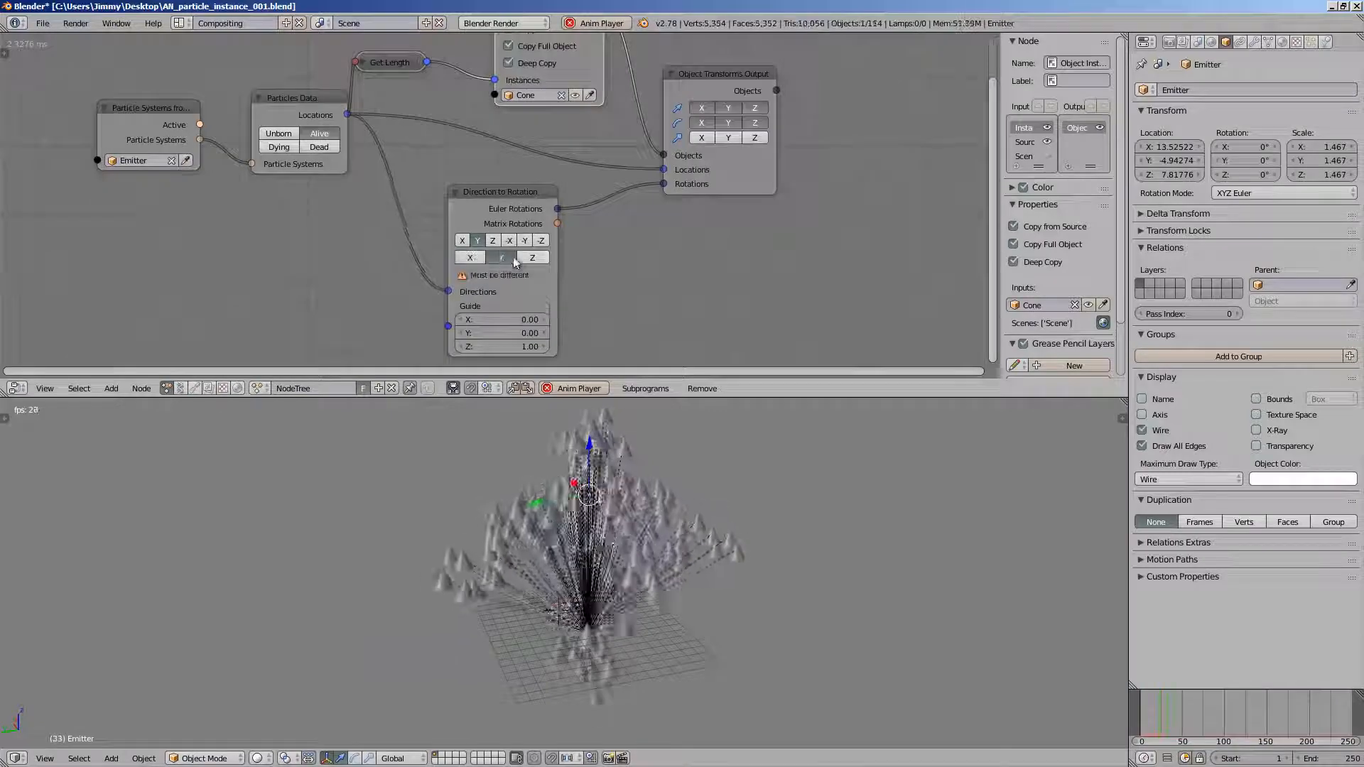
{"action": "left_click", "coordinate": [523, 259]}
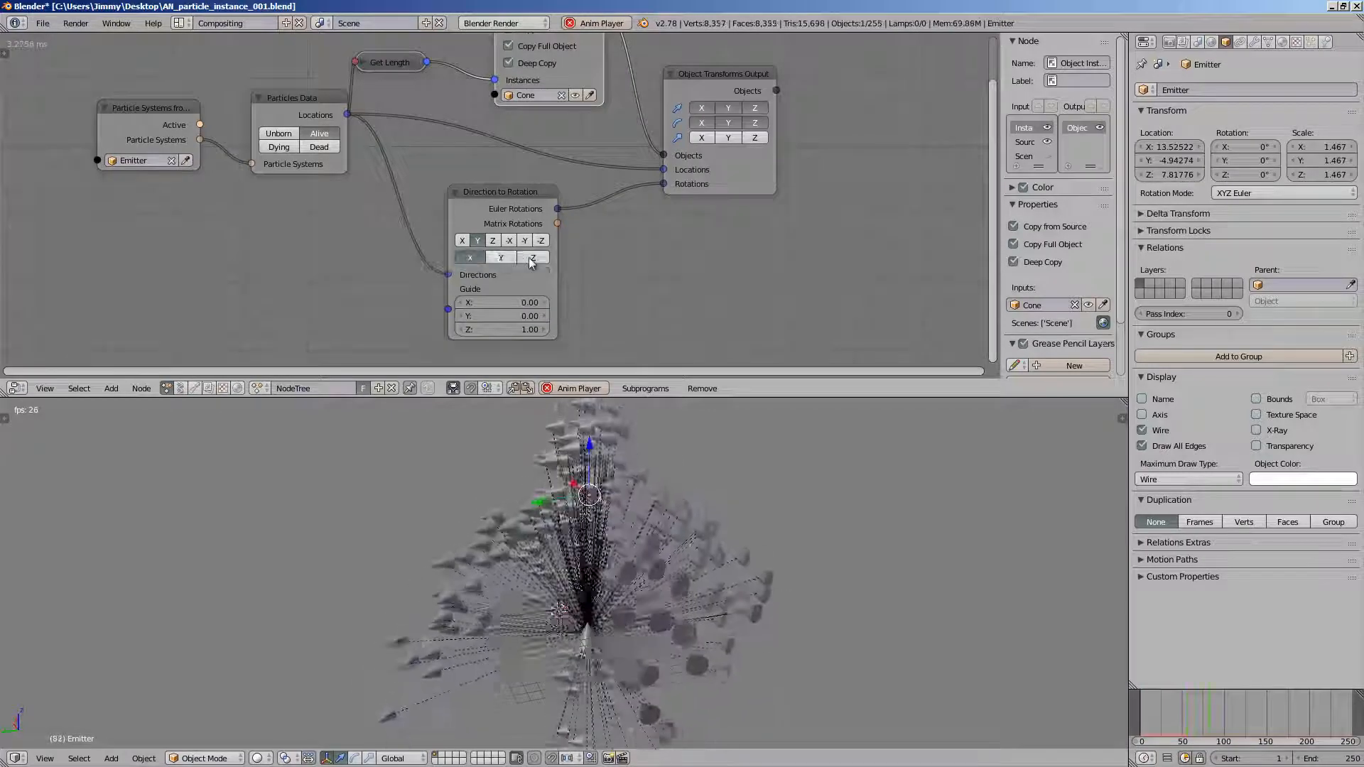
{"action": "middle_click_drag", "start_coordinate": [603, 562], "coordinate": [591, 539]}
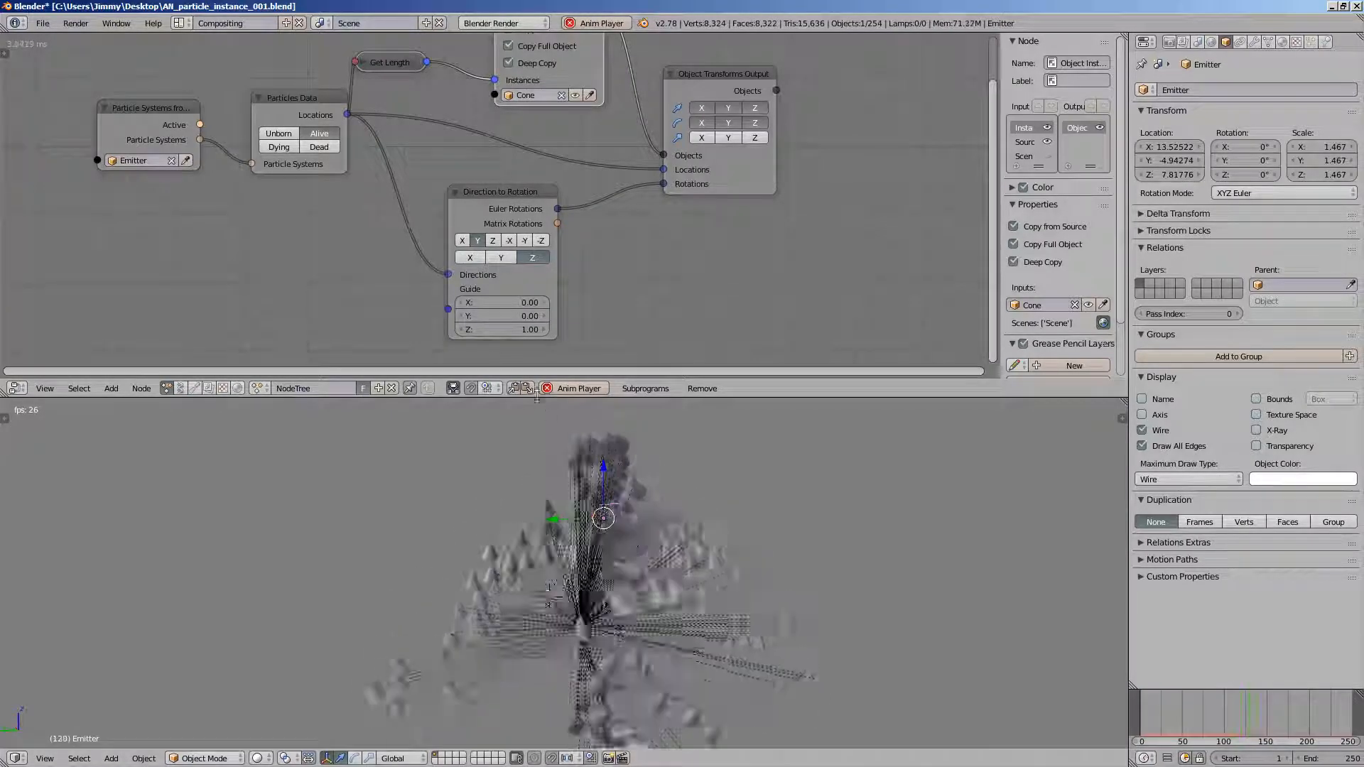
{"action": "left_click", "coordinate": [471, 258]}
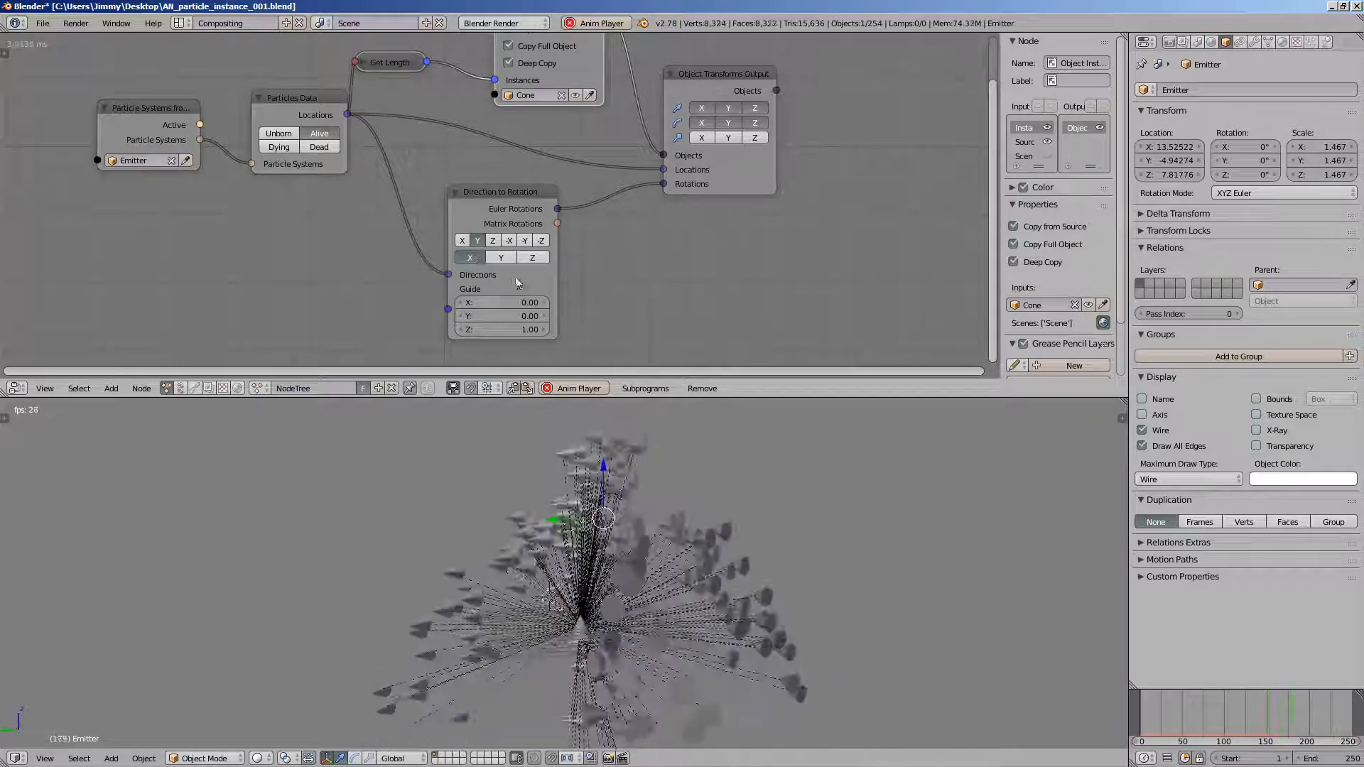
- Try other track axes on the Direction to Rotation node, including X, and return to Y
{"action": "left_click", "coordinate": [510, 242]}
{"action": "left_click", "coordinate": [478, 242]}
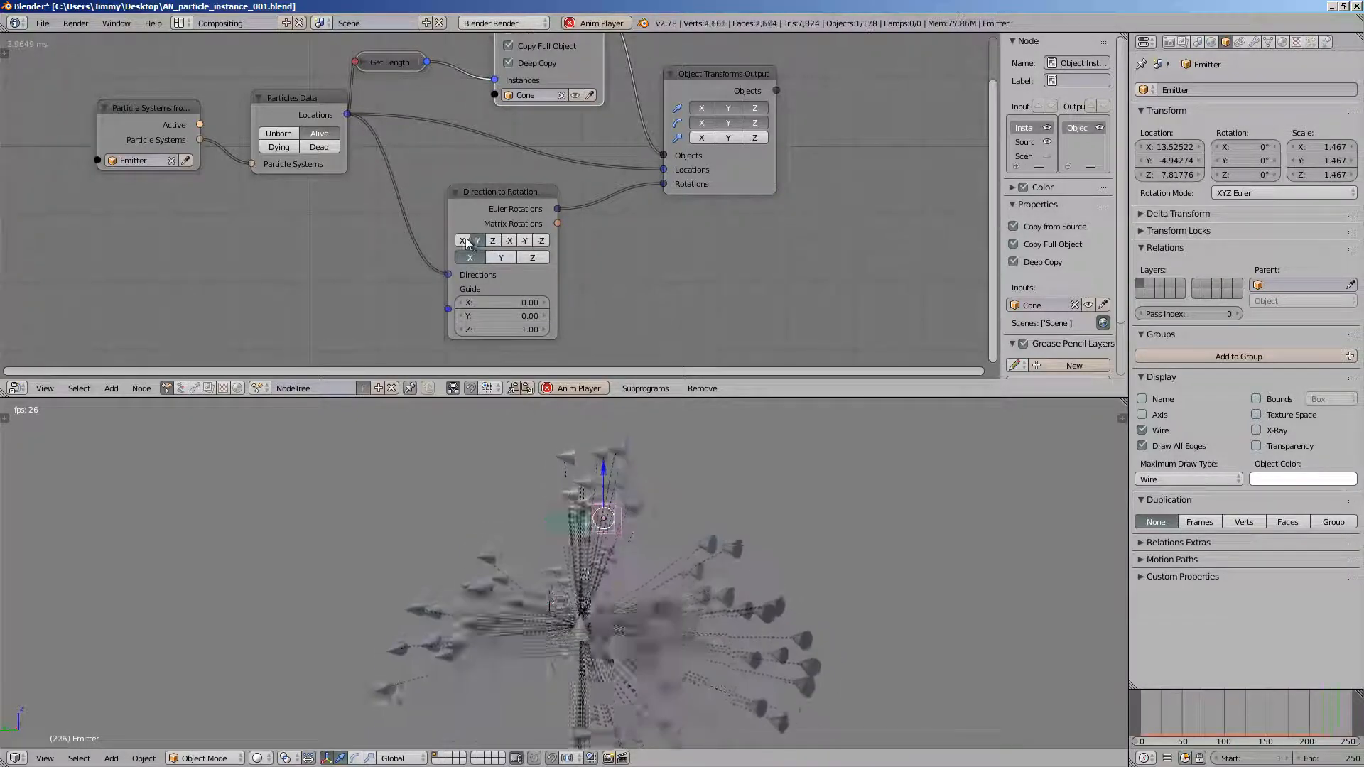
{"action": "left_click", "coordinate": [462, 241]}
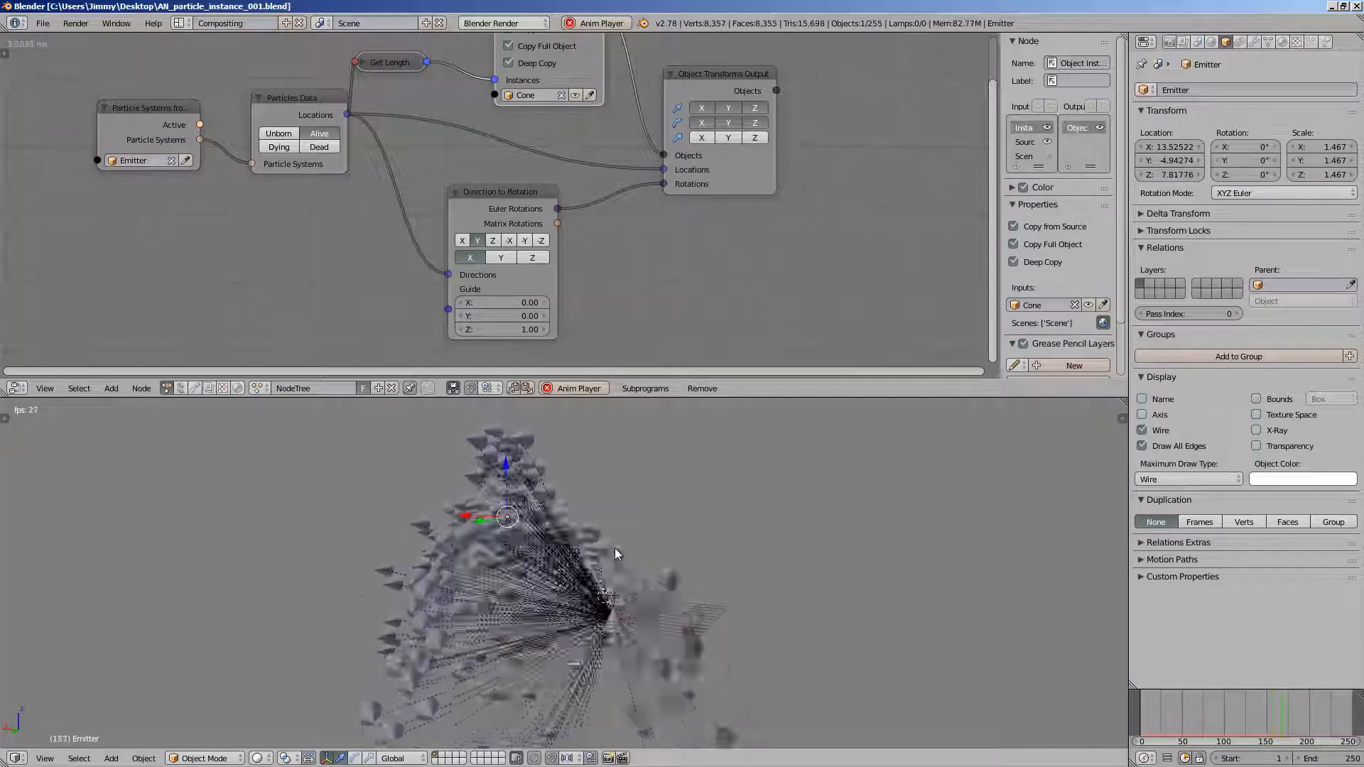
- Stop the playback, frame all nodes and open the recent file AN_particles_002.blend
{"action": "key", "text": "Escape"}
{"action": "middle_click_drag", "start_coordinate": [649, 560], "coordinate": [672, 559]}
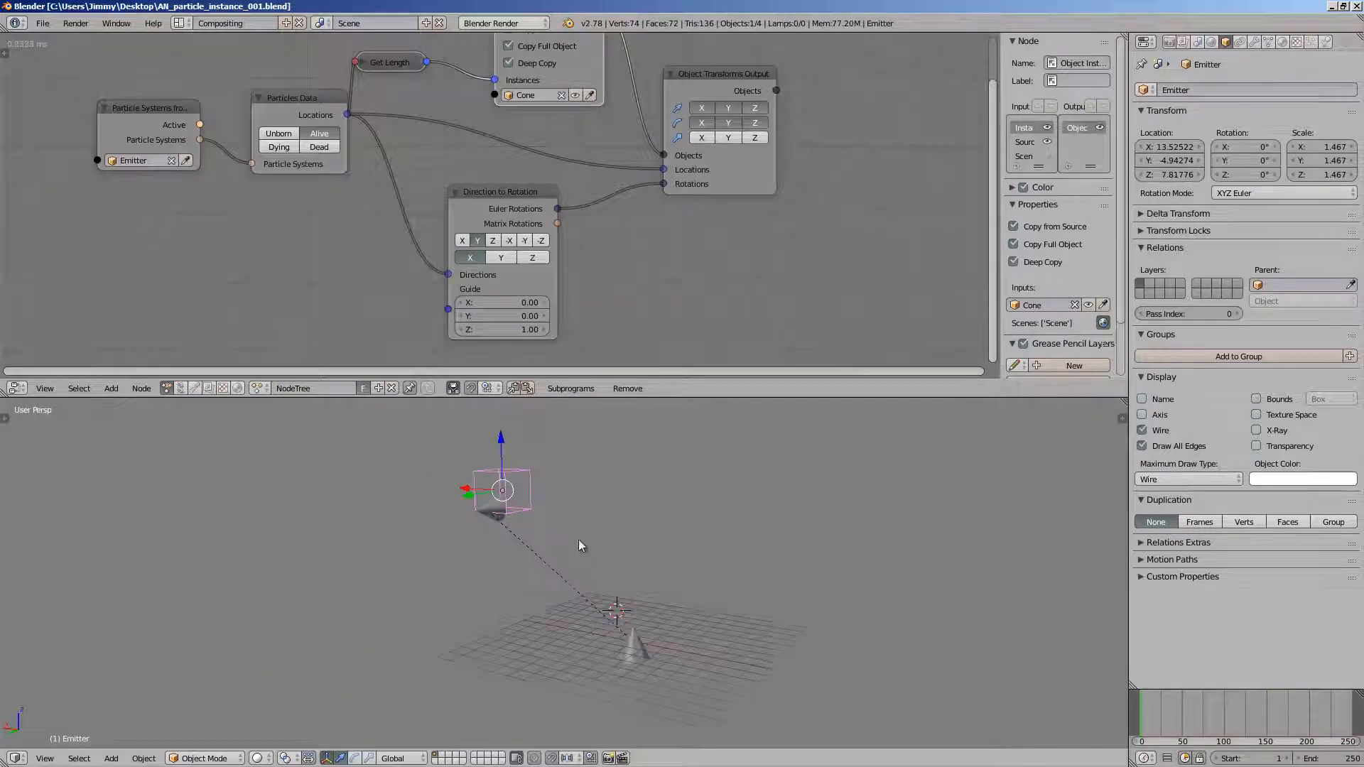
{"action": "key", "text": "Home"}
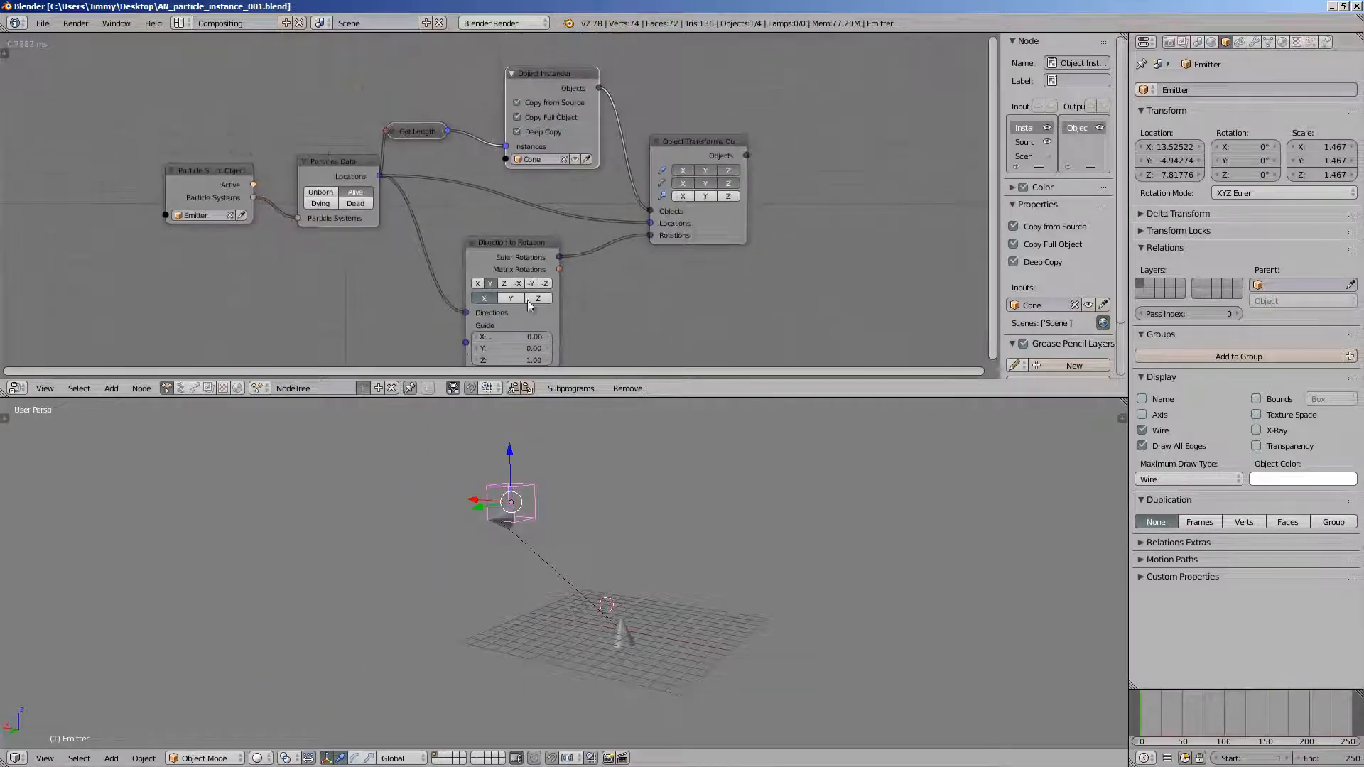
{"action": "left_click", "coordinate": [43, 23]}
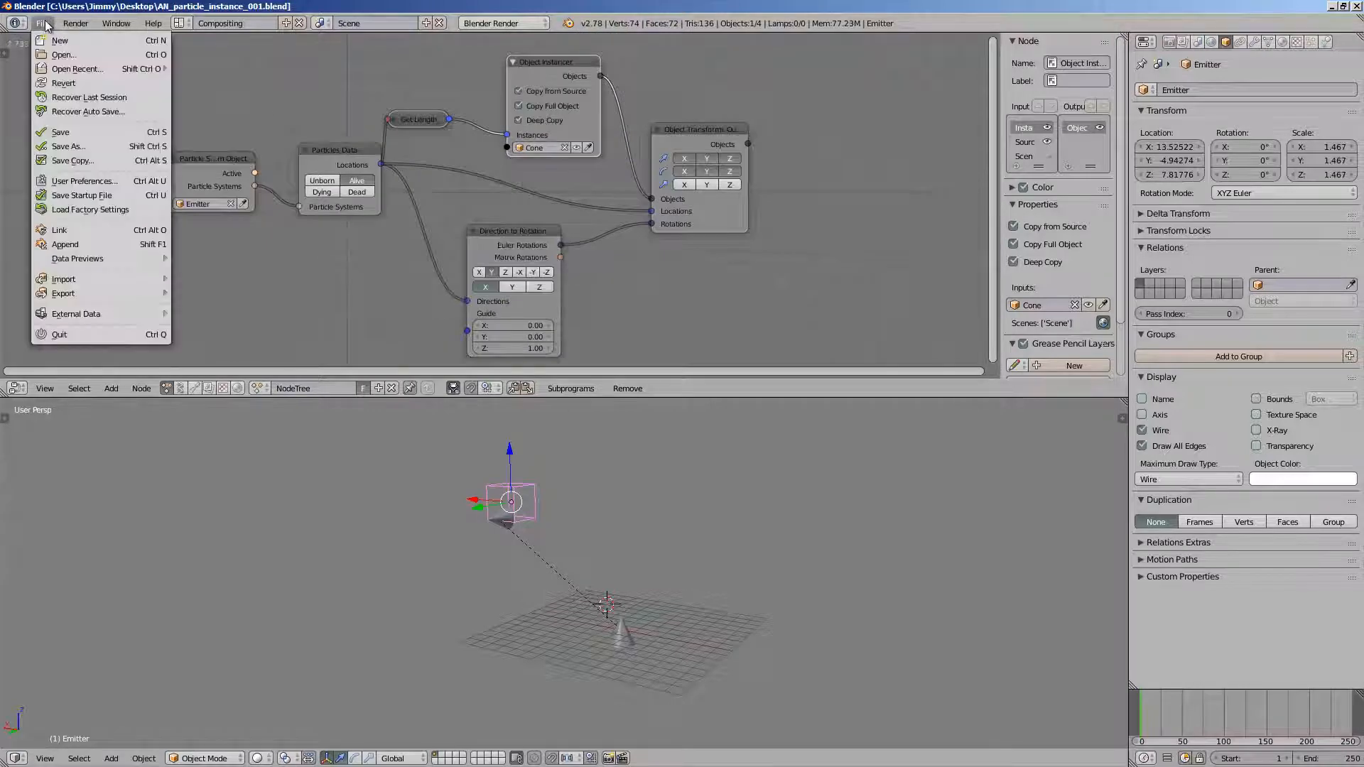
{"action": "mouse_move", "coordinate": [95, 67]}
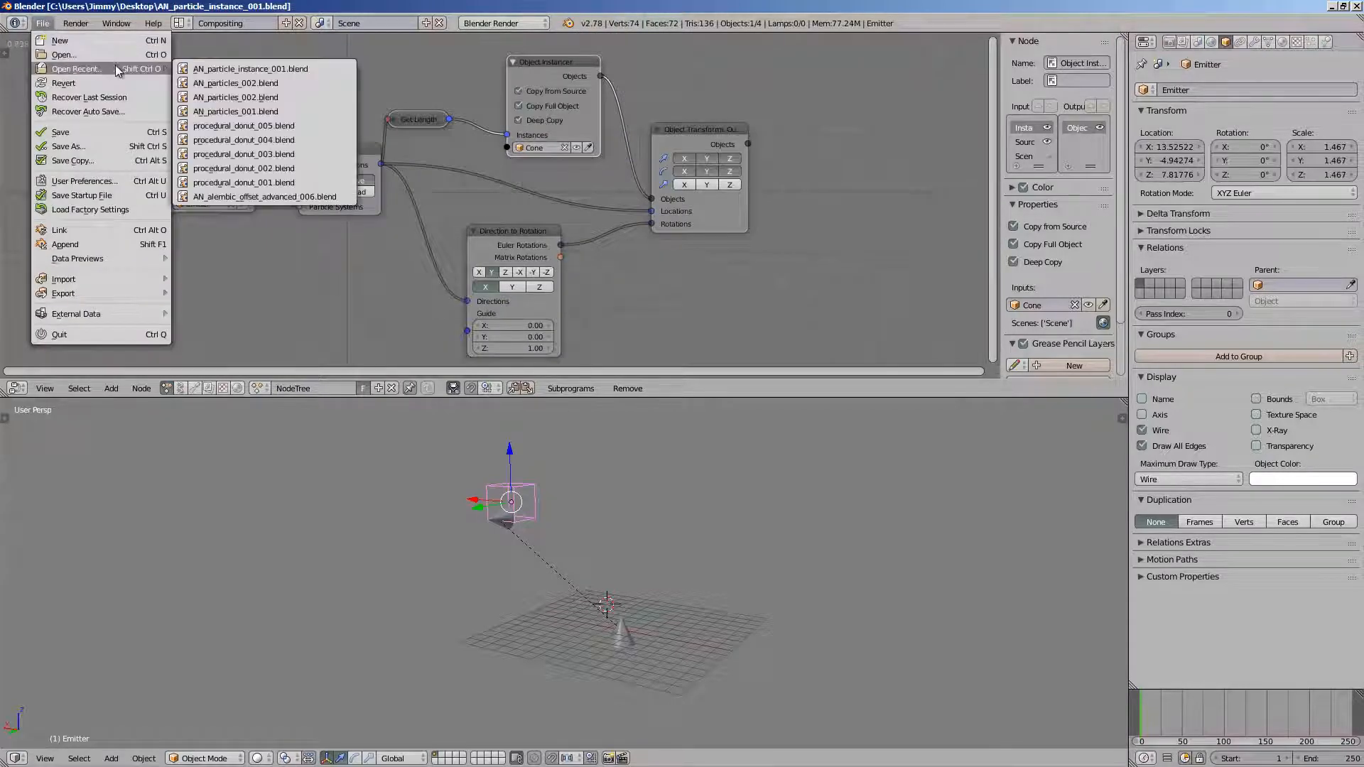
{"action": "left_click", "coordinate": [263, 83]}
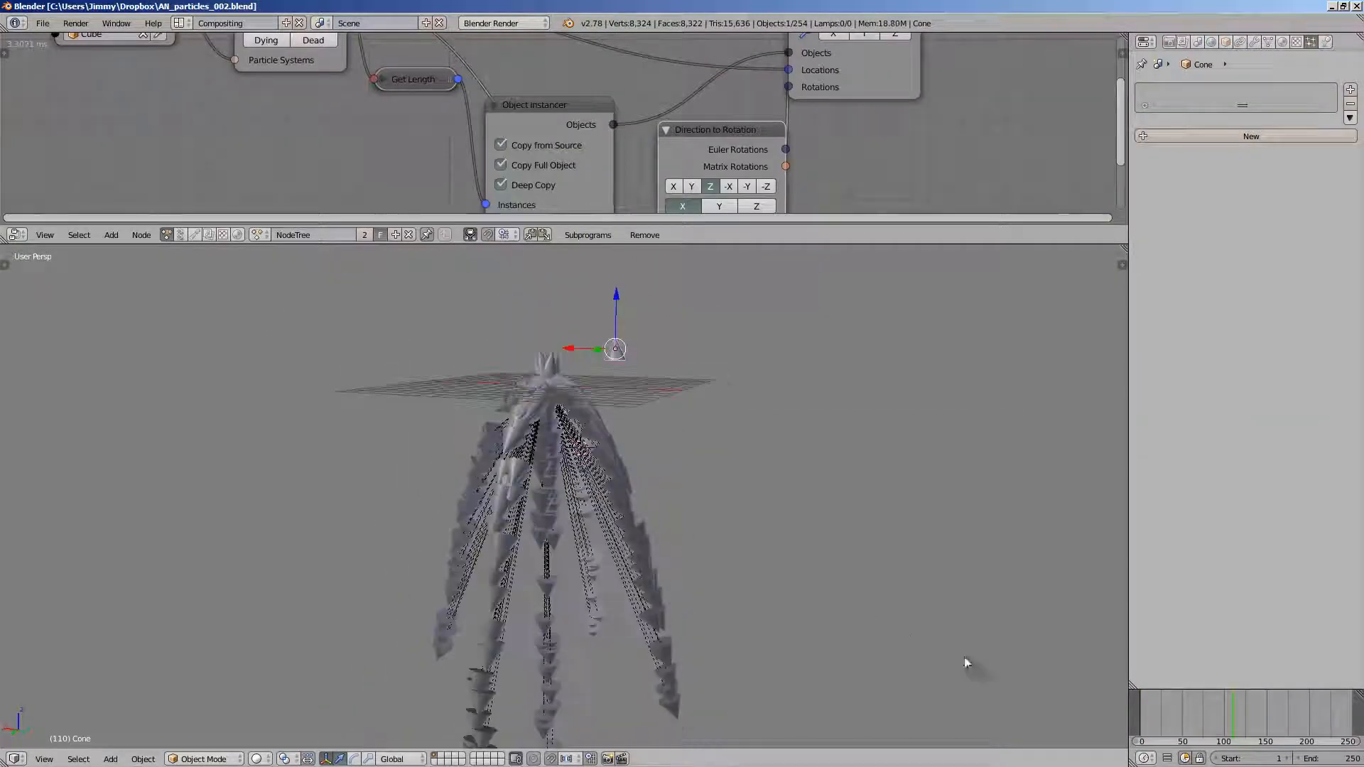
- Play back the animation, stop it and move the source cone a short distance
{"action": "key", "text": "alt+a"}
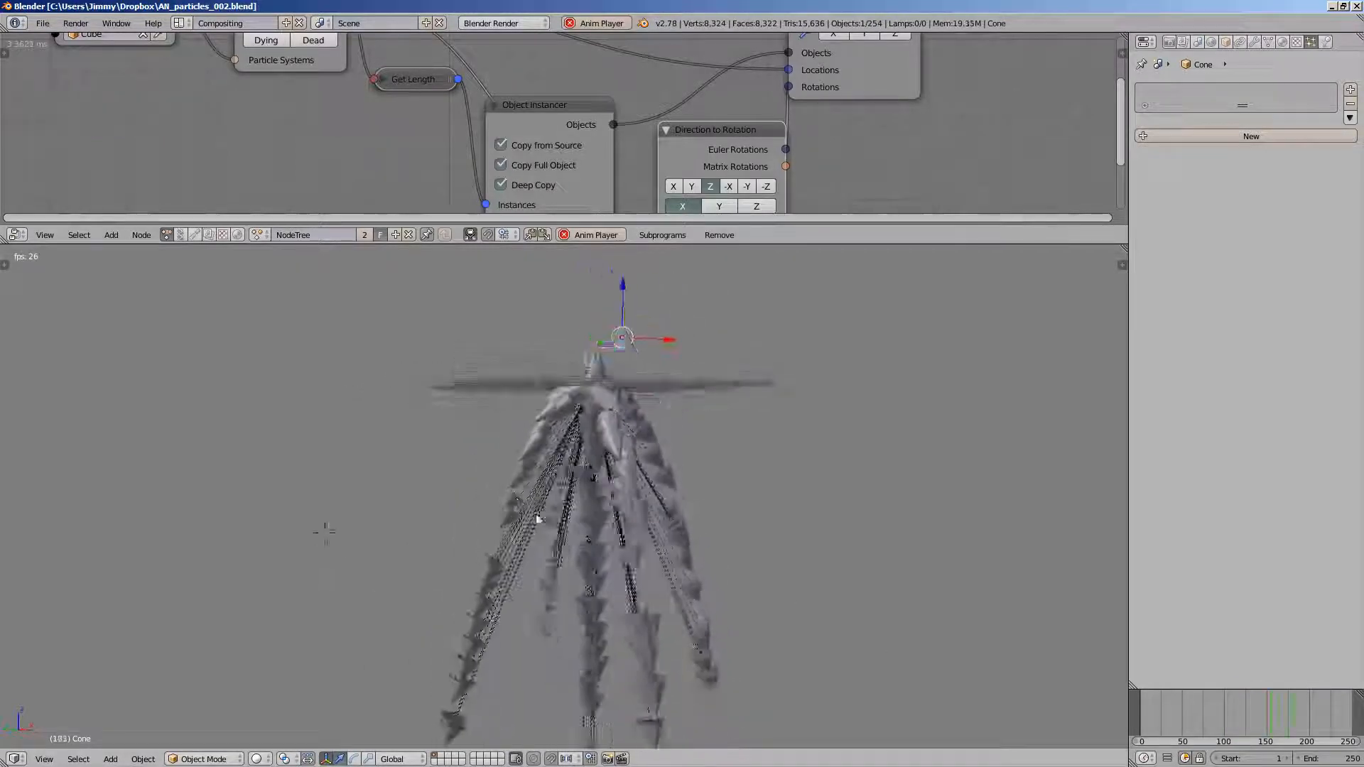
{"action": "middle_click_drag", "start_coordinate": [684, 407], "coordinate": [734, 421]}
{"action": "key", "text": "g"}
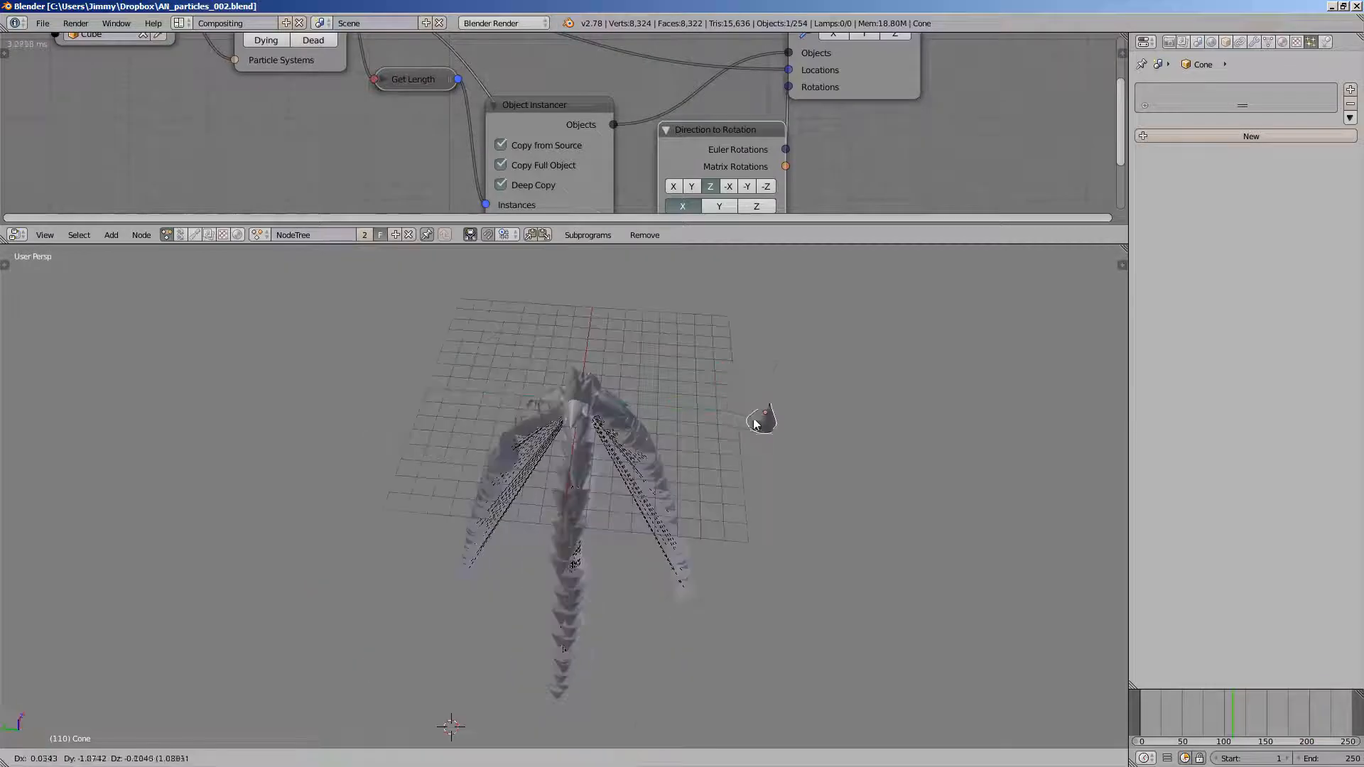
- Return the timeline to frame 0, select the cube emitter and move it away from the grid's centre
{"action": "right_click", "coordinate": [591, 397]}
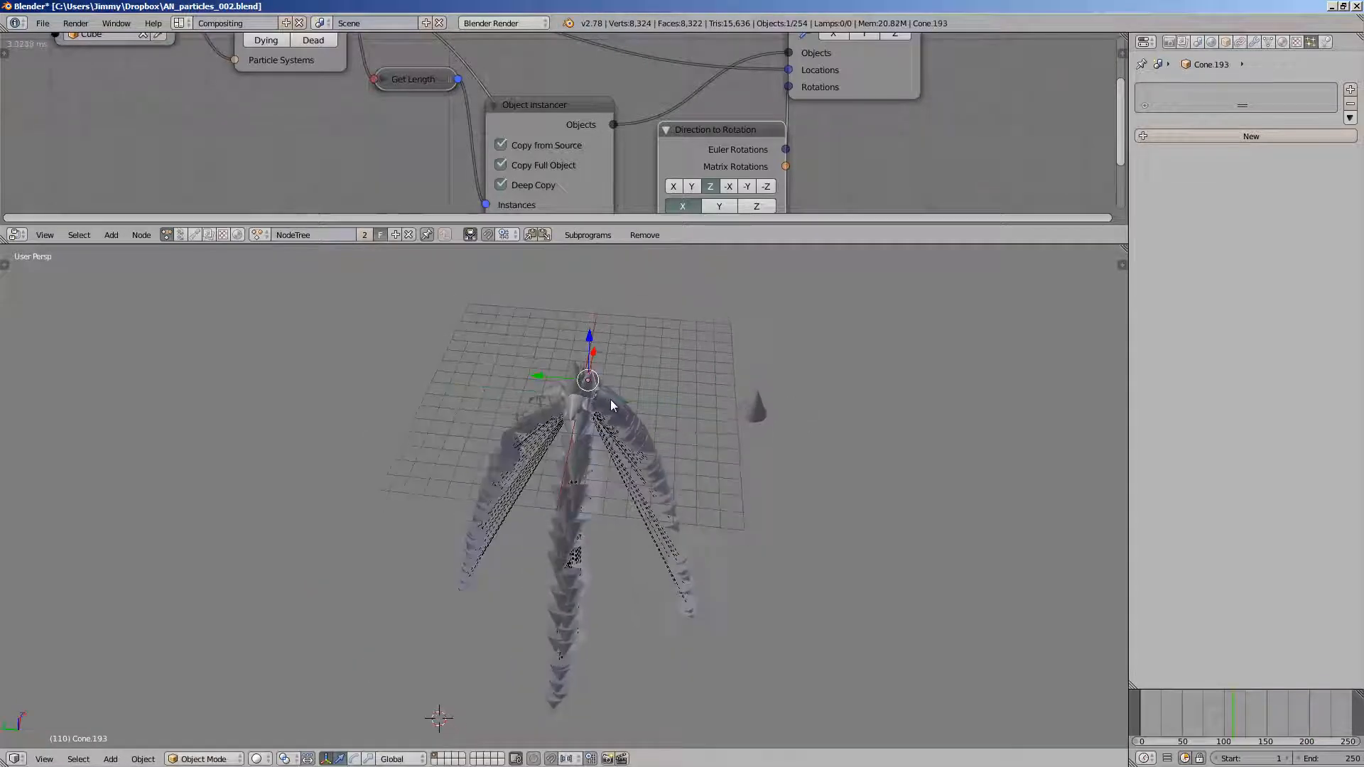
{"action": "scroll", "coordinate": [611, 399], "scroll_direction": "up", "scroll_amount": 5}
{"action": "left_click", "coordinate": [1139, 721]}
{"action": "right_click", "coordinate": [598, 315]}
{"action": "scroll", "coordinate": [641, 432], "scroll_direction": "down", "scroll_amount": 5}
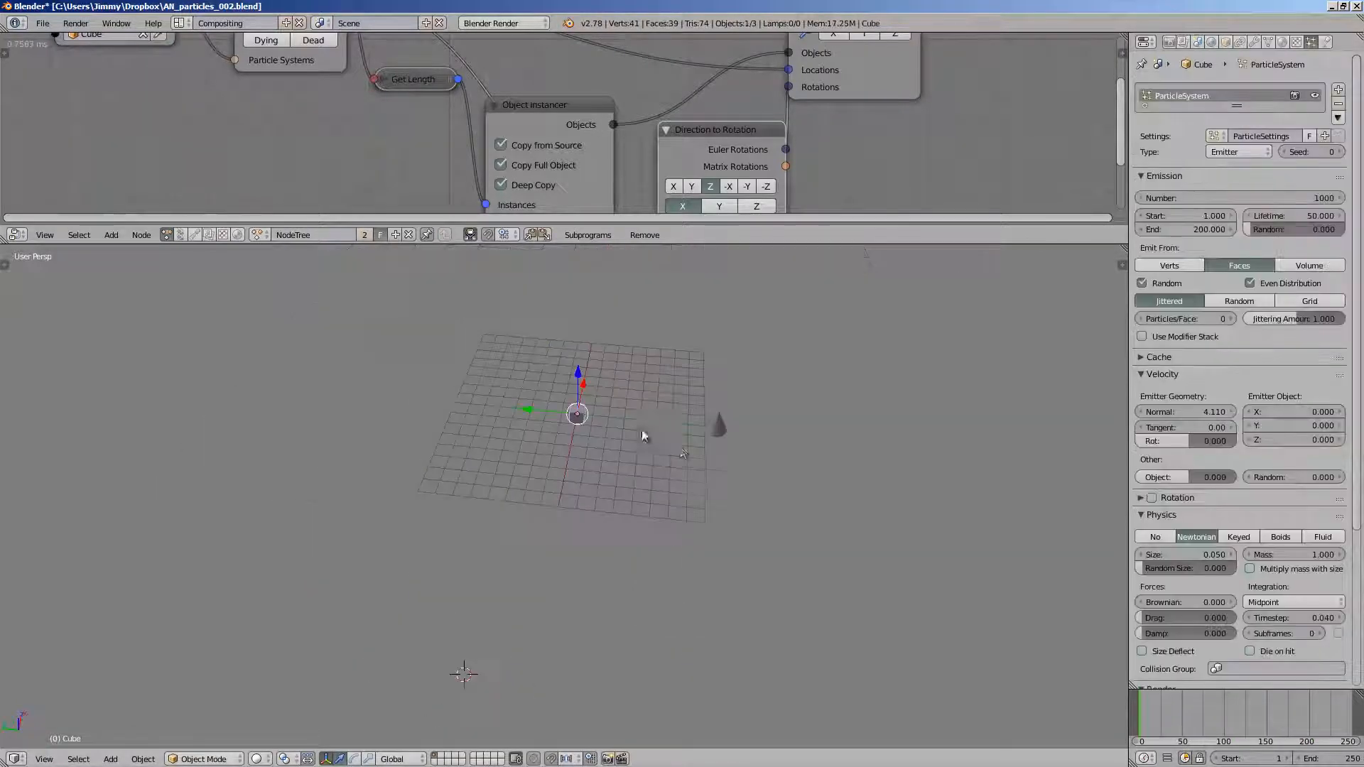
{"action": "left_click", "coordinate": [572, 473]}
- Play back the animation and move the cube emitter around while it emits cones
{"action": "key", "text": "alt+a"}
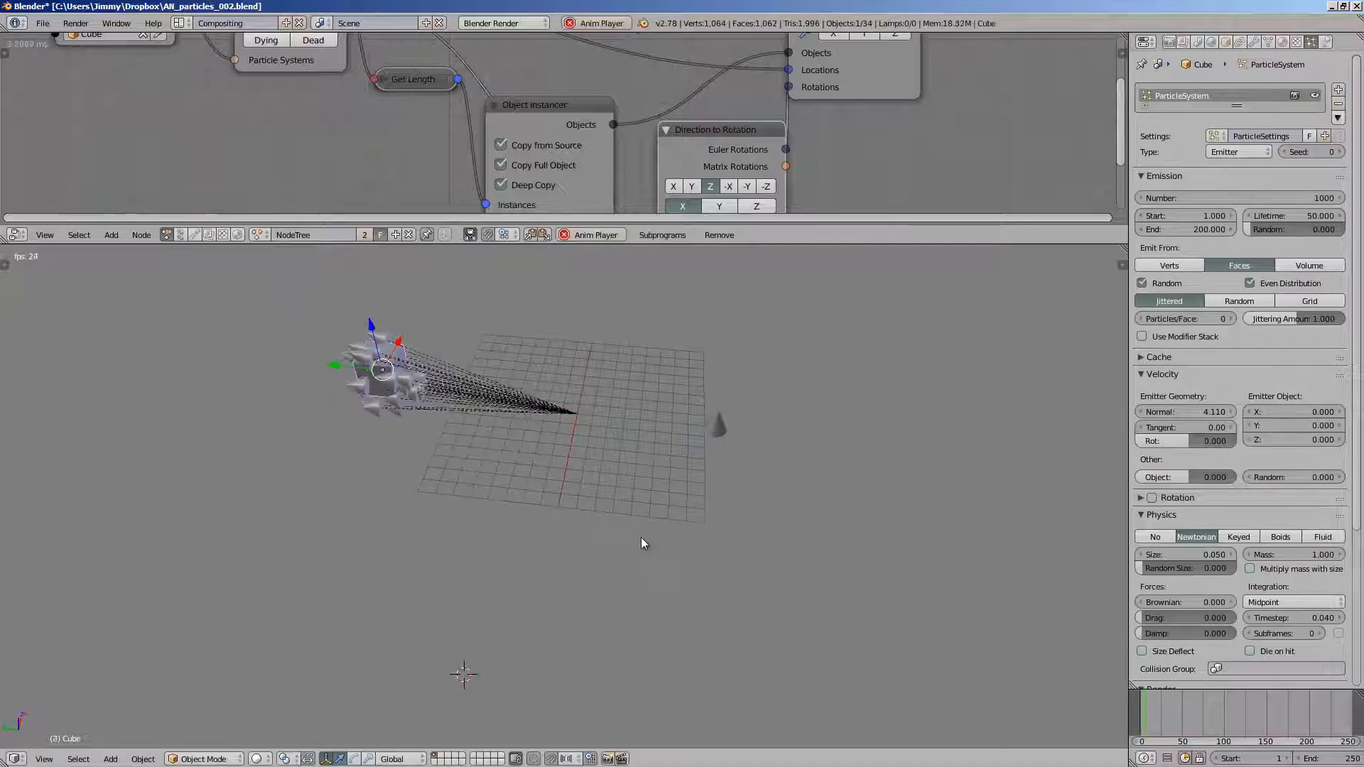
{"action": "middle_click_drag", "start_coordinate": [641, 540], "coordinate": [524, 437]}
{"action": "key", "text": "g"}
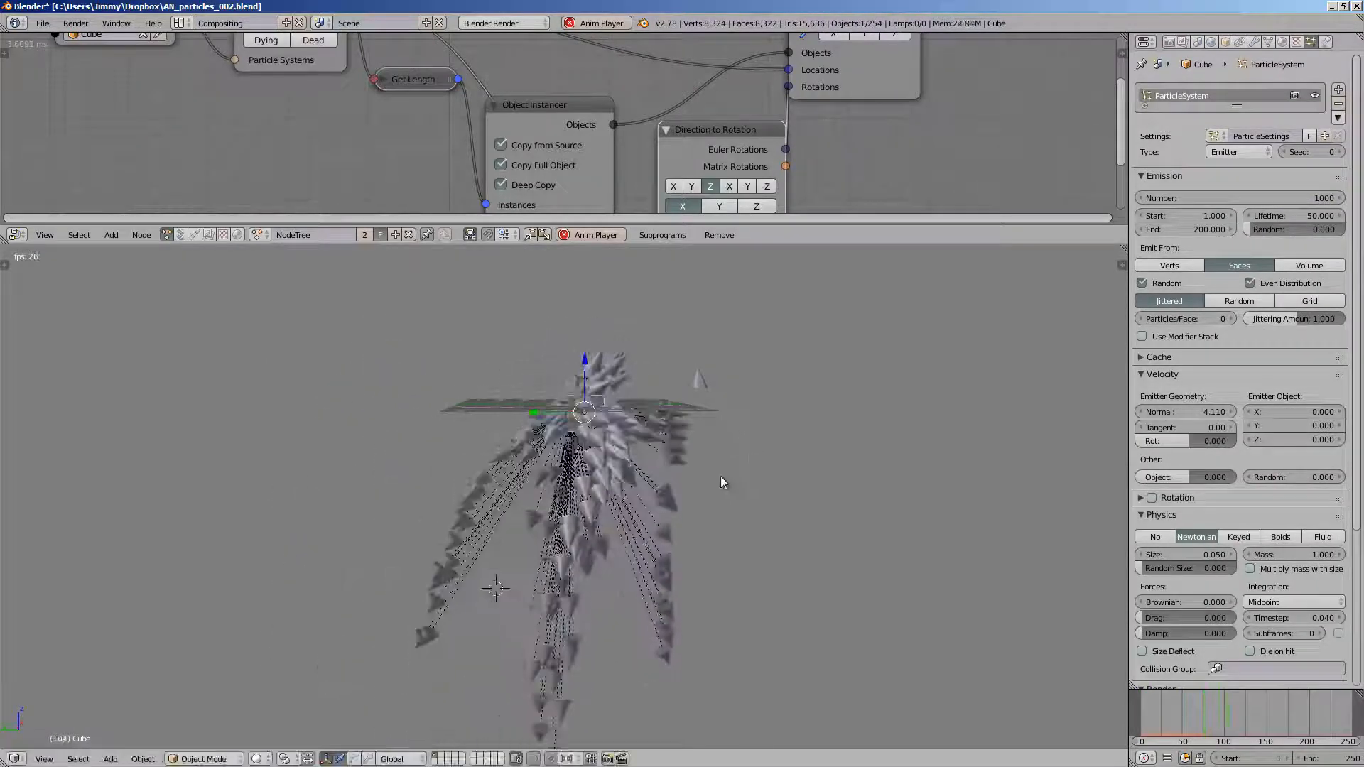
{"action": "left_click", "coordinate": [651, 348]}
{"action": "key", "text": "g"}
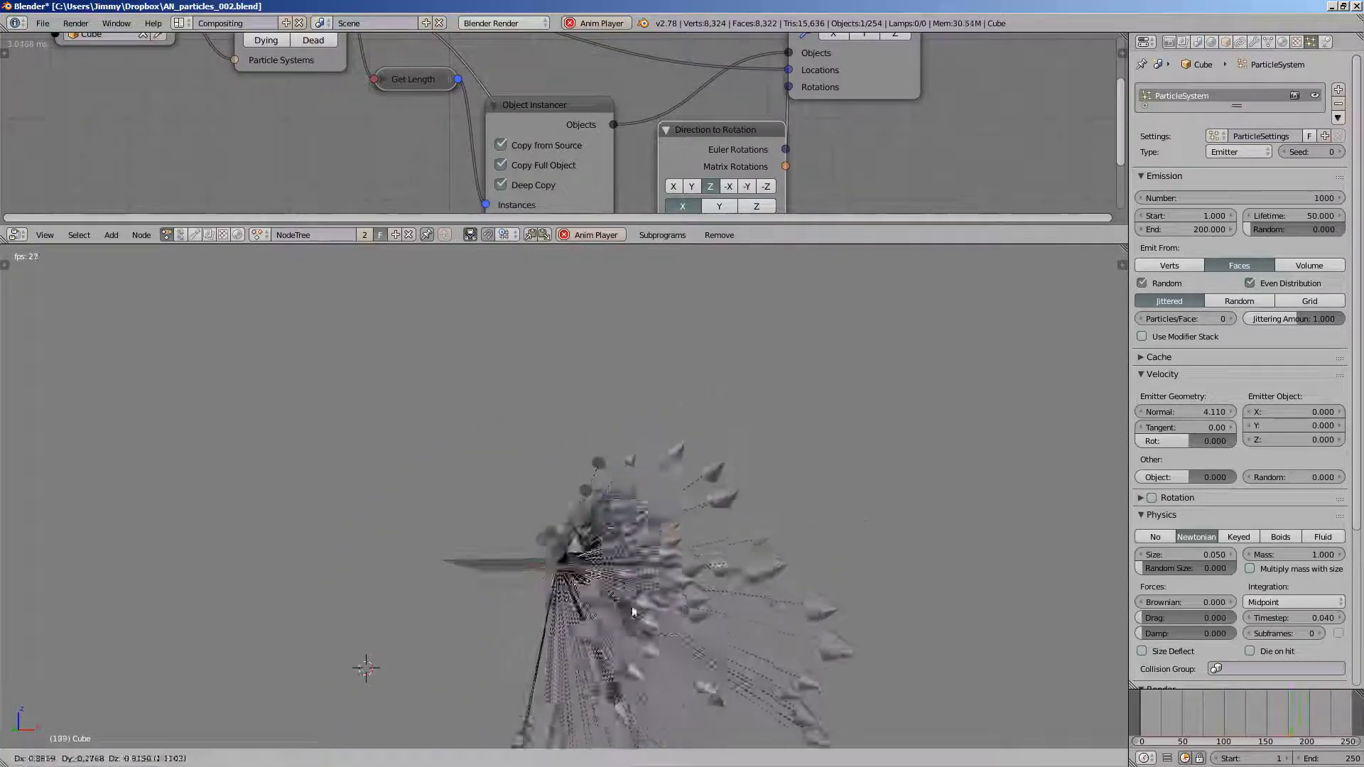
{"action": "left_click", "coordinate": [648, 618]}
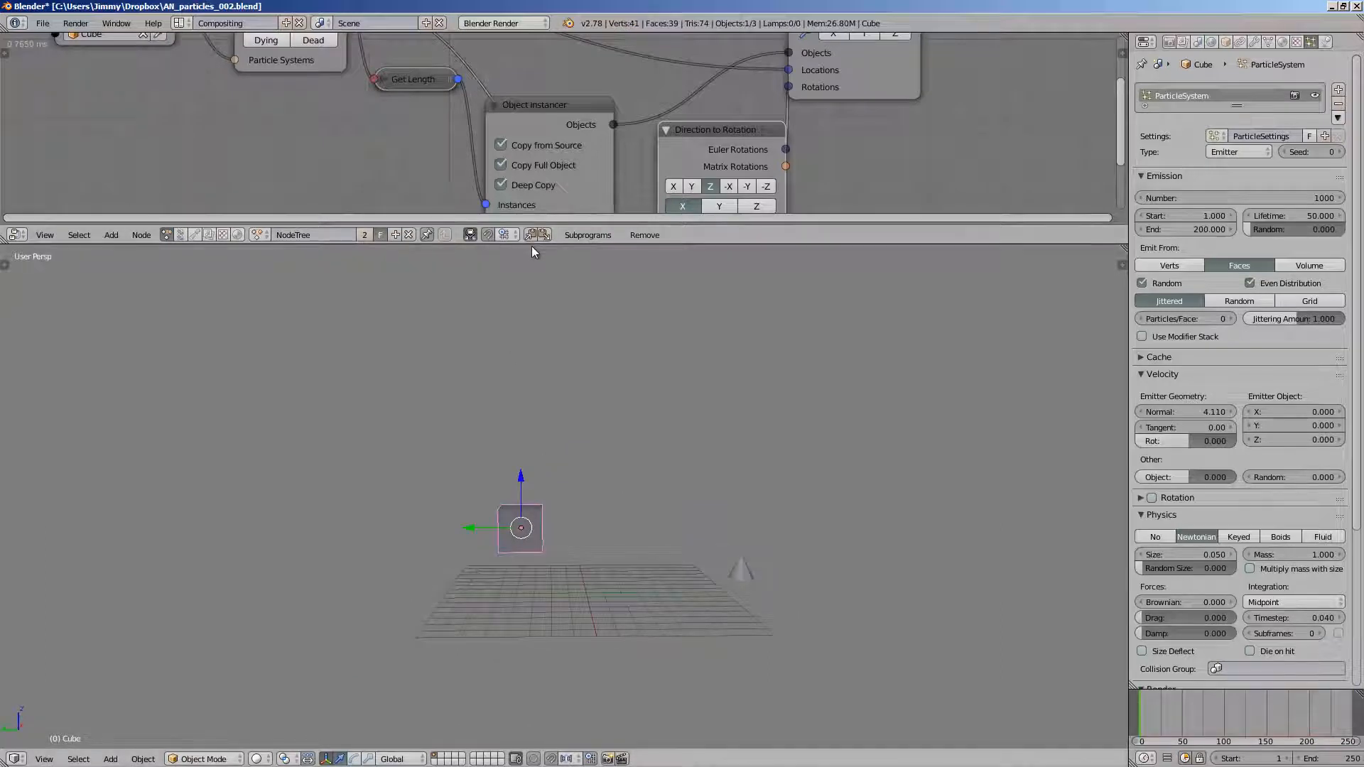
- Enlarge the node editor area and bring the whole node tree into view
{"action": "left_click_drag", "start_coordinate": [531, 244], "coordinate": [532, 420]}
{"action": "scroll", "coordinate": [534, 345], "scroll_direction": "down", "scroll_amount": 3}
{"action": "middle_click_drag", "start_coordinate": [535, 345], "coordinate": [538, 314]}
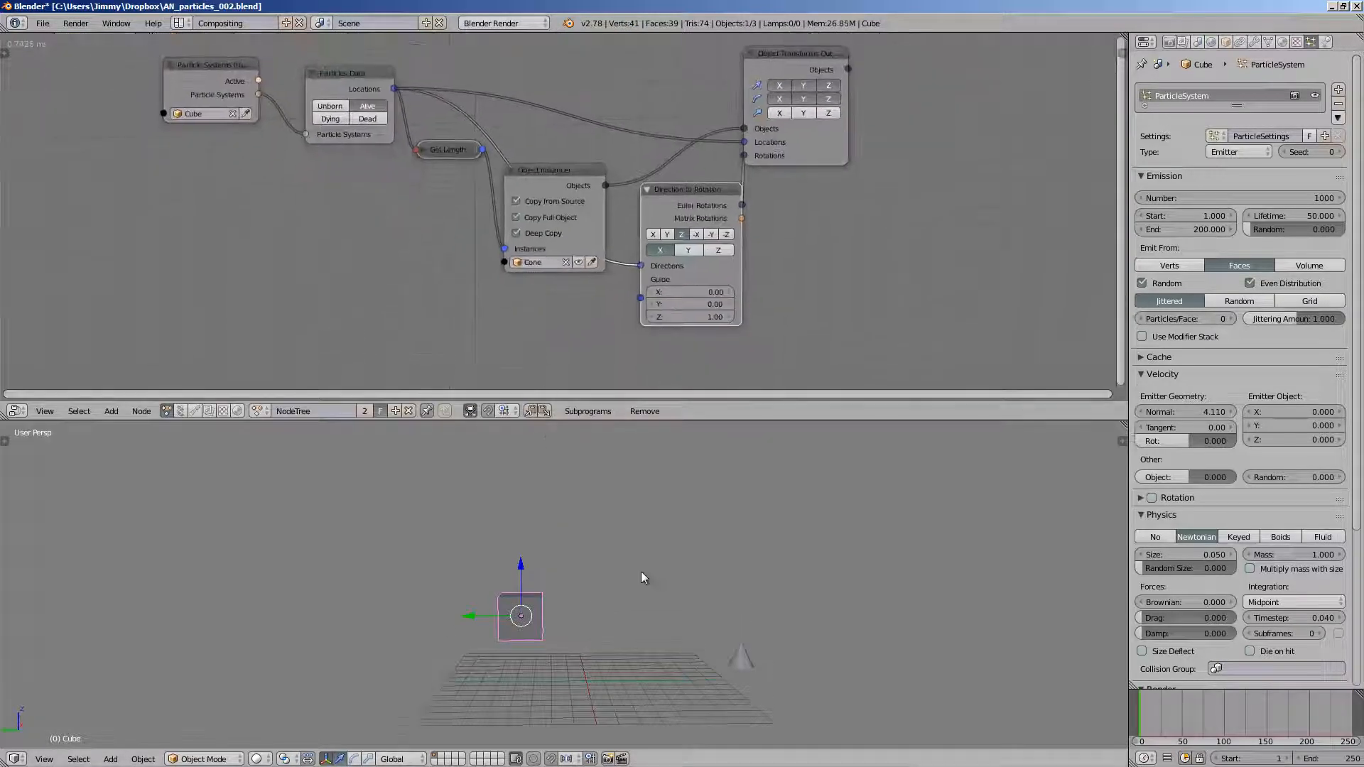
- Play back the animation again and move the cube emitter closer to the viewer during playback
{"action": "key", "text": "alt+a"}
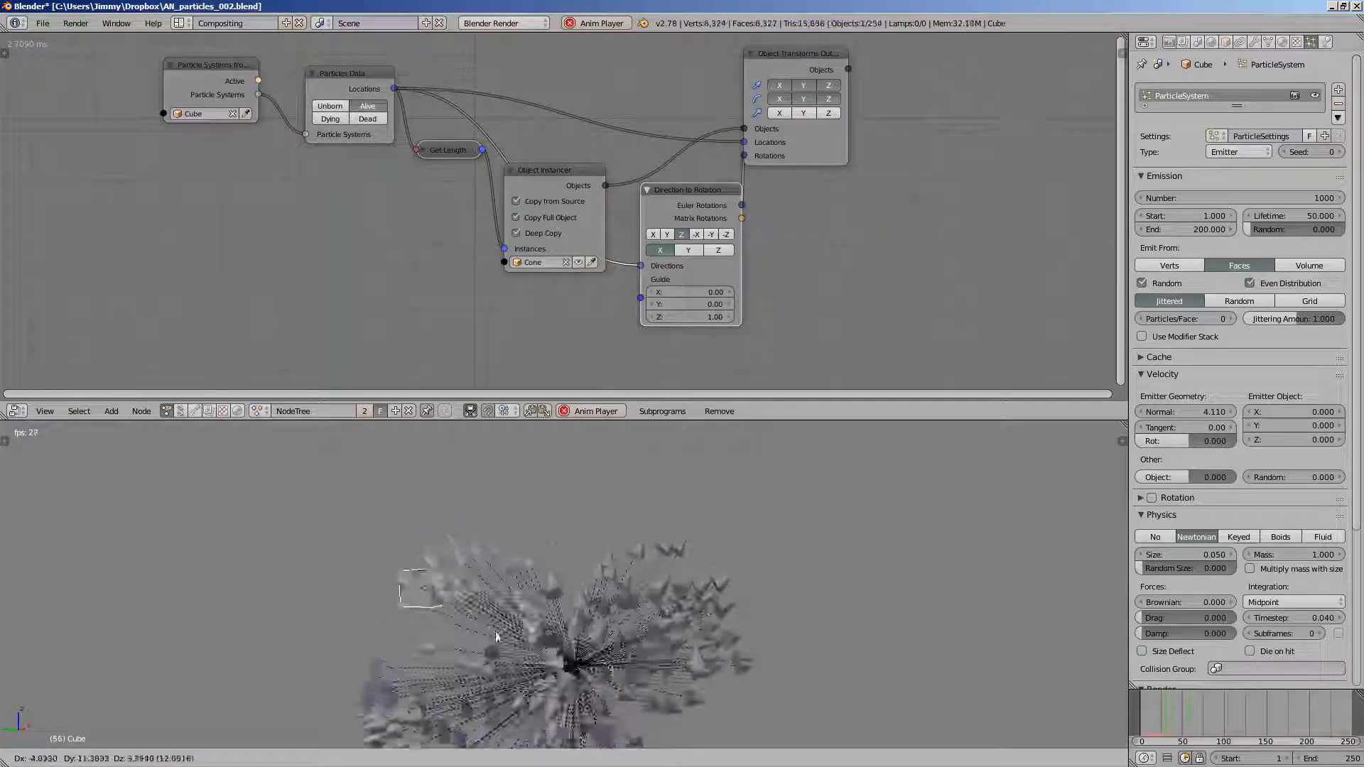
{"action": "left_click", "coordinate": [627, 605]}
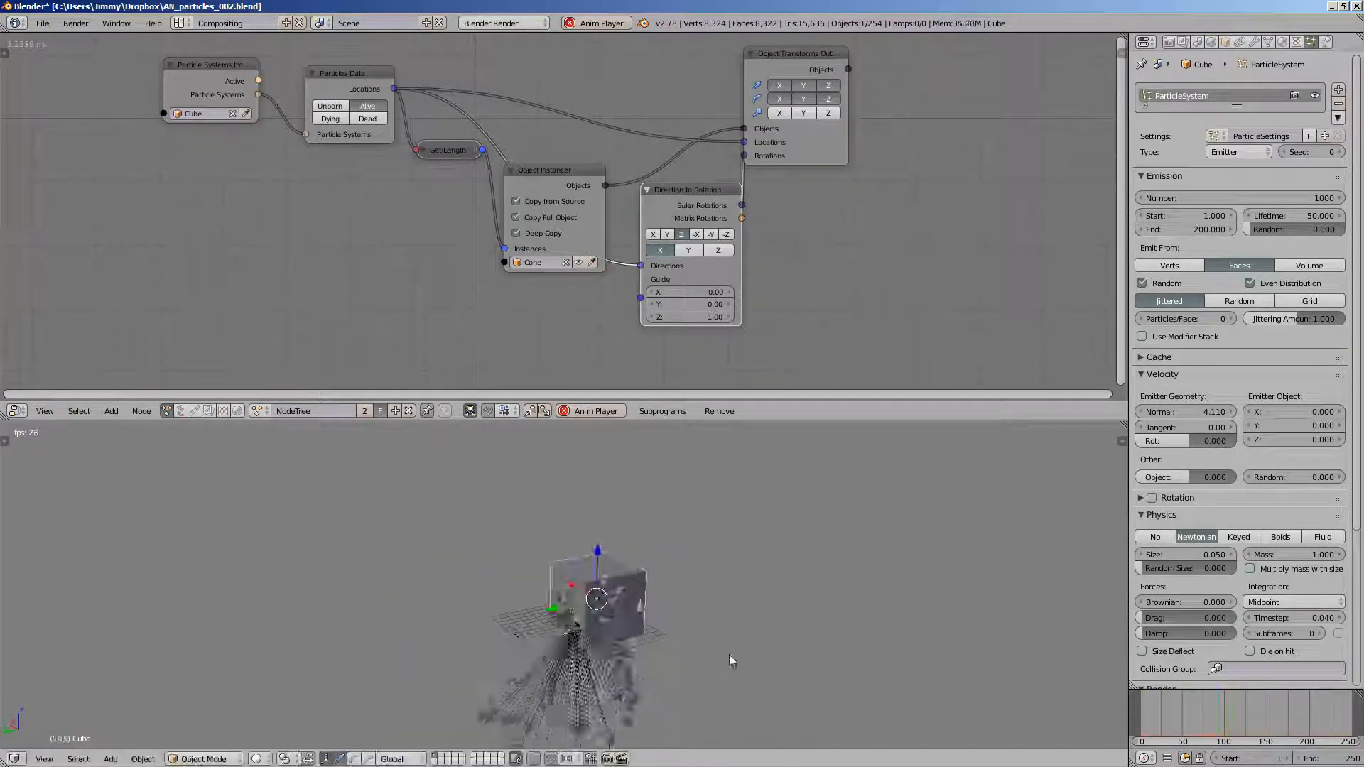
{"action": "middle_click_drag", "start_coordinate": [732, 661], "coordinate": [645, 602]}
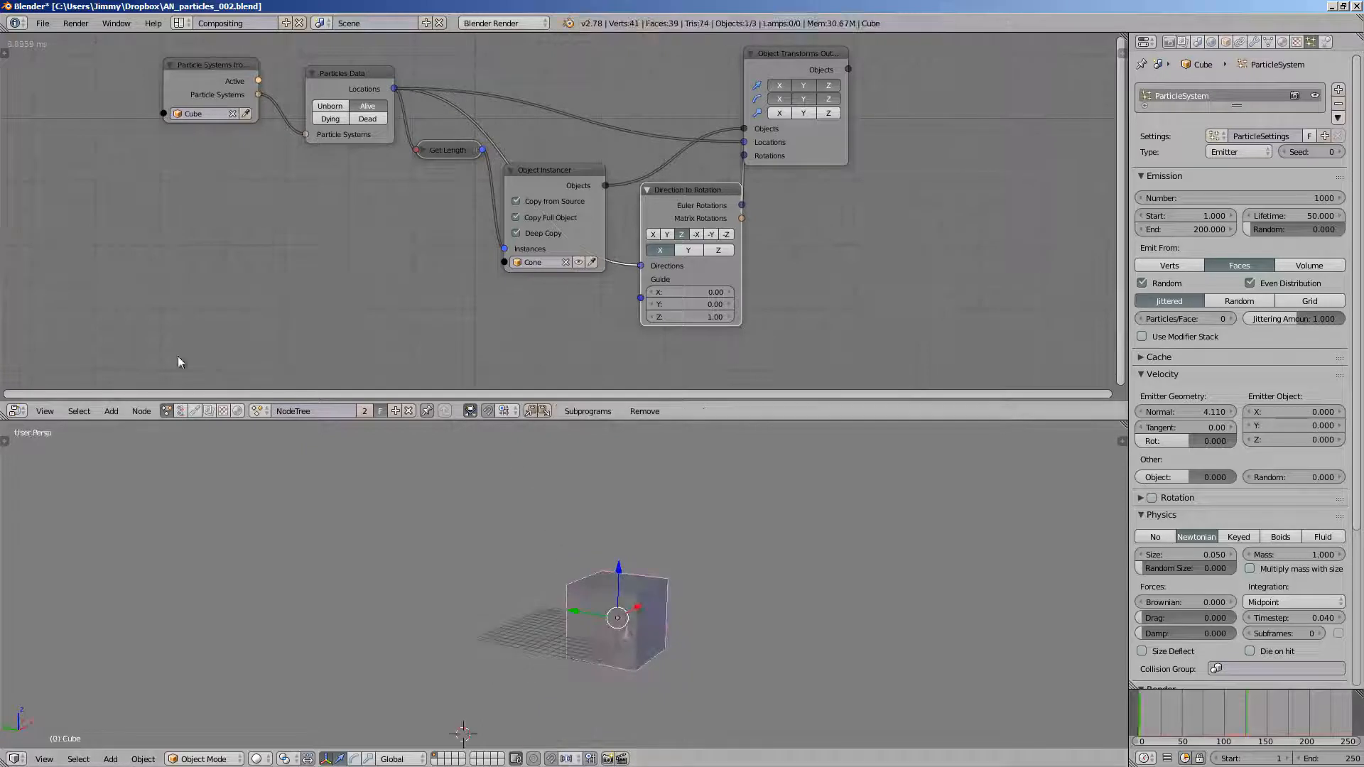